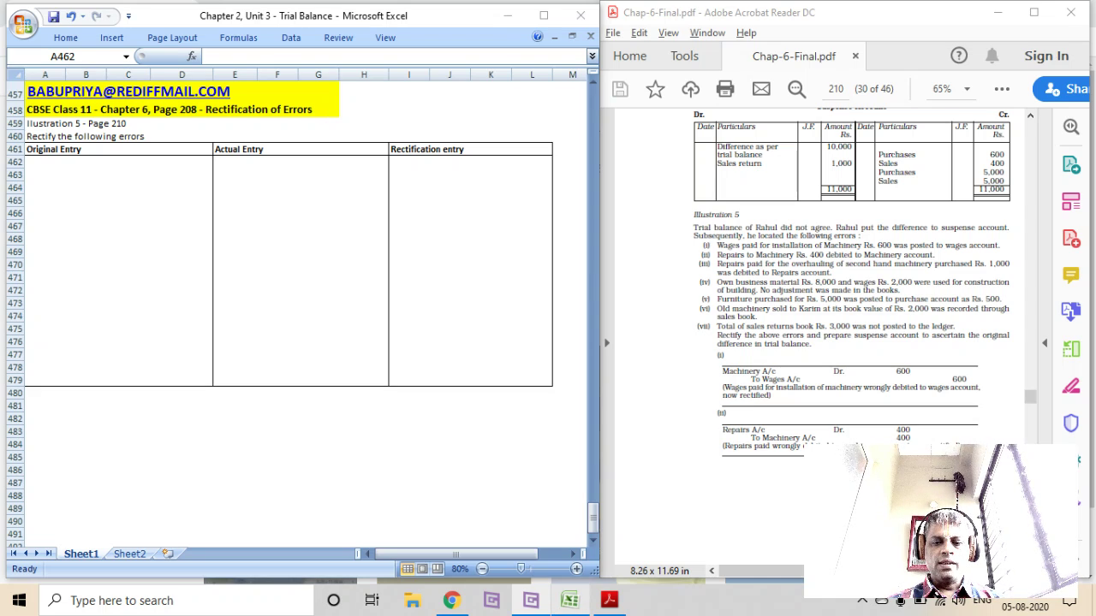
# Change the page reference in the Rectification of Errors heading in A458 to Page 210
pyautogui.hotkey('alt', 'Tab')
pyautogui.hotkey('alt', 'Tab')
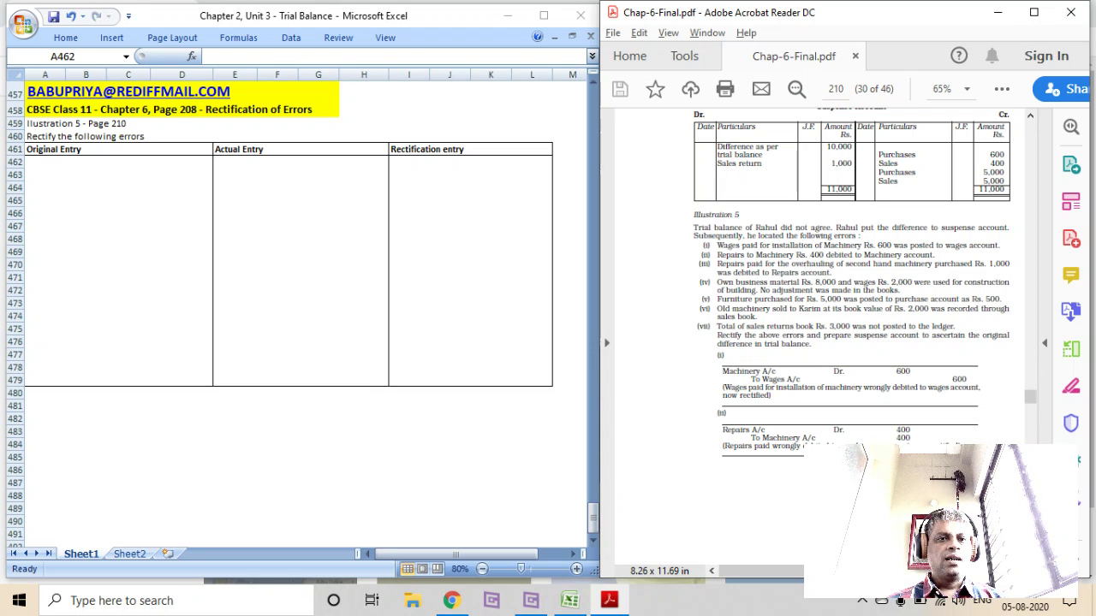
pyautogui.click(62, 124)
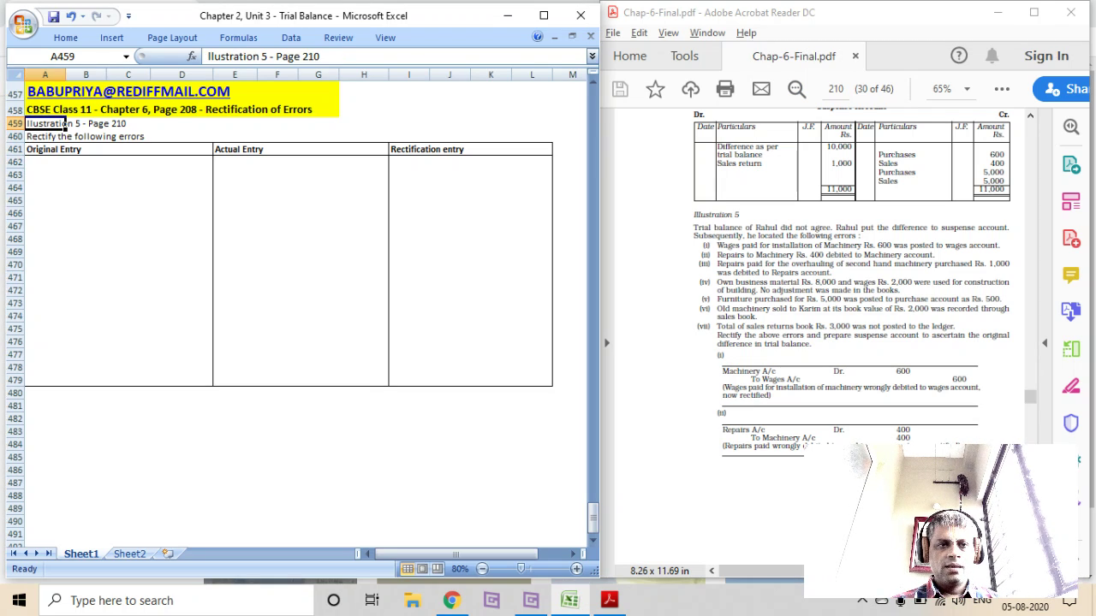
pyautogui.click(61, 110)
pyautogui.press('F2')
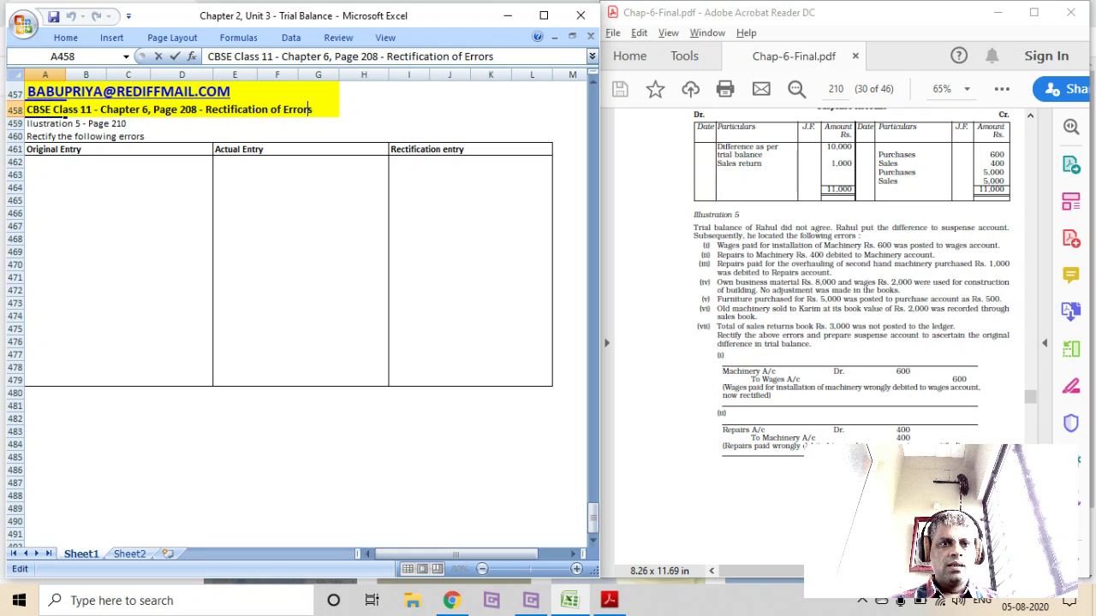
pyautogui.press('Left')
pyautogui.press('Left')
pyautogui.press('Left')
pyautogui.press('Left')
pyautogui.press('Left')
pyautogui.press('Left')
pyautogui.press('Left')
pyautogui.press('Left')
pyautogui.press('Left')
pyautogui.press('Left')
pyautogui.press('Left')
pyautogui.press('Left')
pyautogui.press('Left')
pyautogui.press('Left')
pyautogui.press('Left')
pyautogui.press('Left')
pyautogui.press('Left')
pyautogui.press('Left')
pyautogui.press('Left')
pyautogui.press('Left')
pyautogui.press('BackSpace')
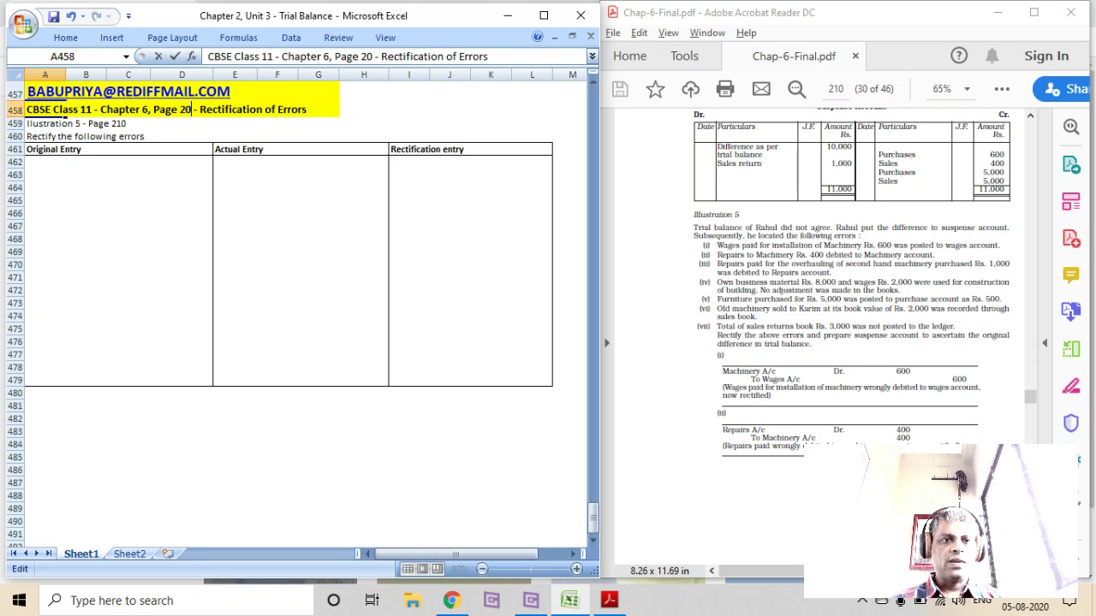
pyautogui.press('BackSpace')
pyautogui.write('10')
pyautogui.press('Return')
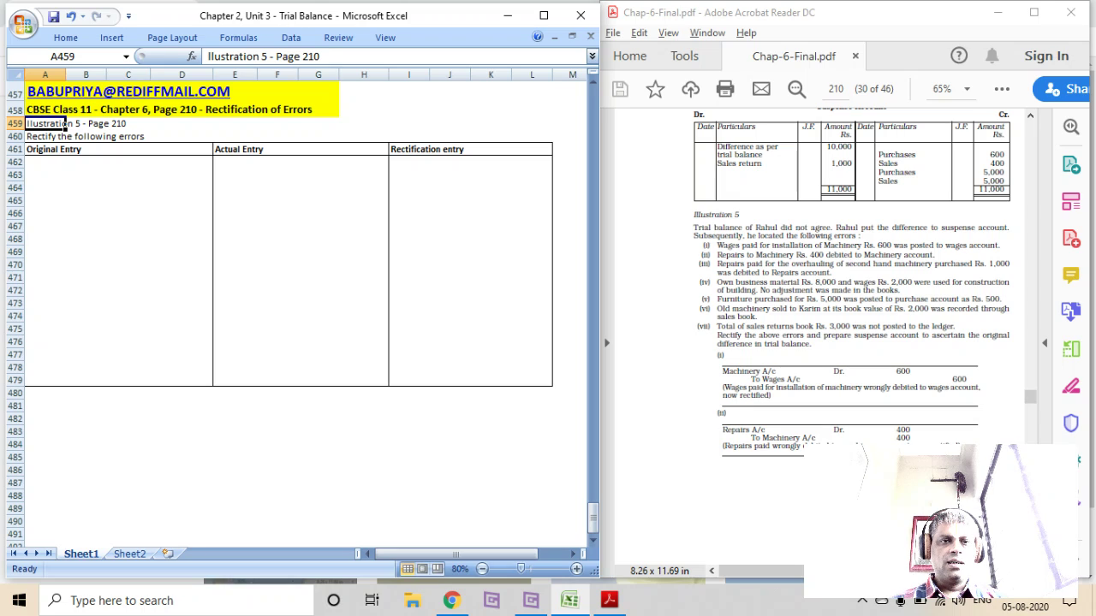
# Record the first error's original entry in A462:A463 as "Machinery account debit 600" and "Bank account credit 600"
pyautogui.click(60, 162)
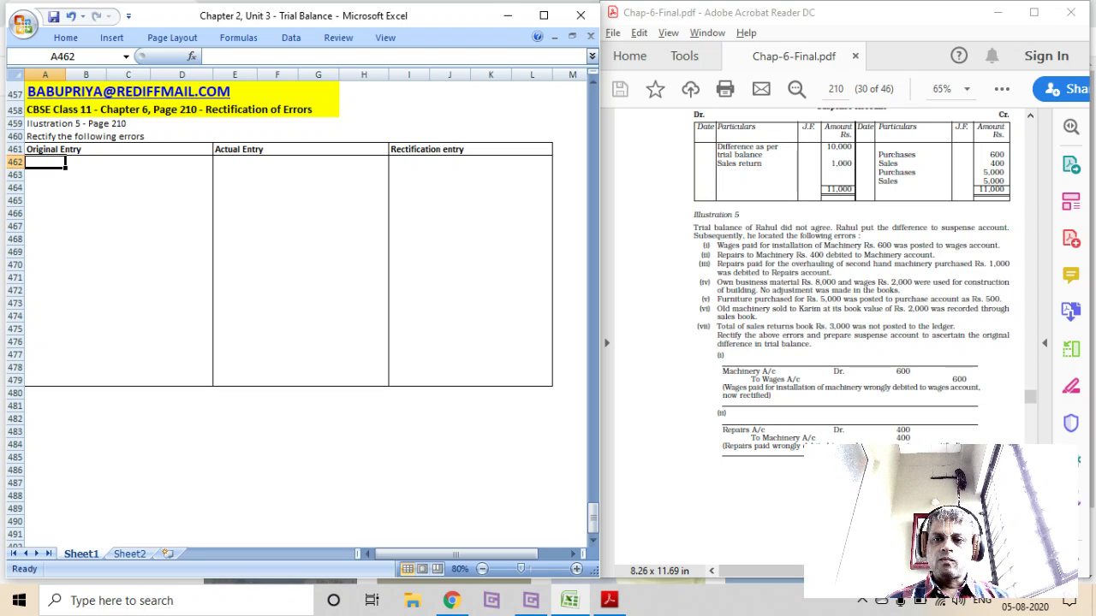
pyautogui.write('M')
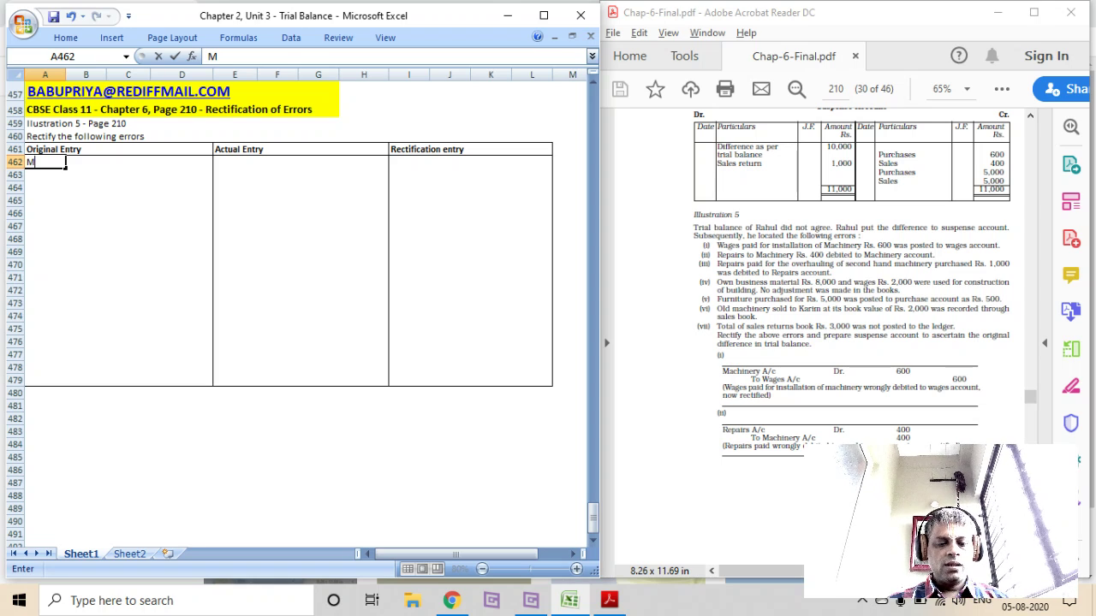
pyautogui.write('achinery acco')
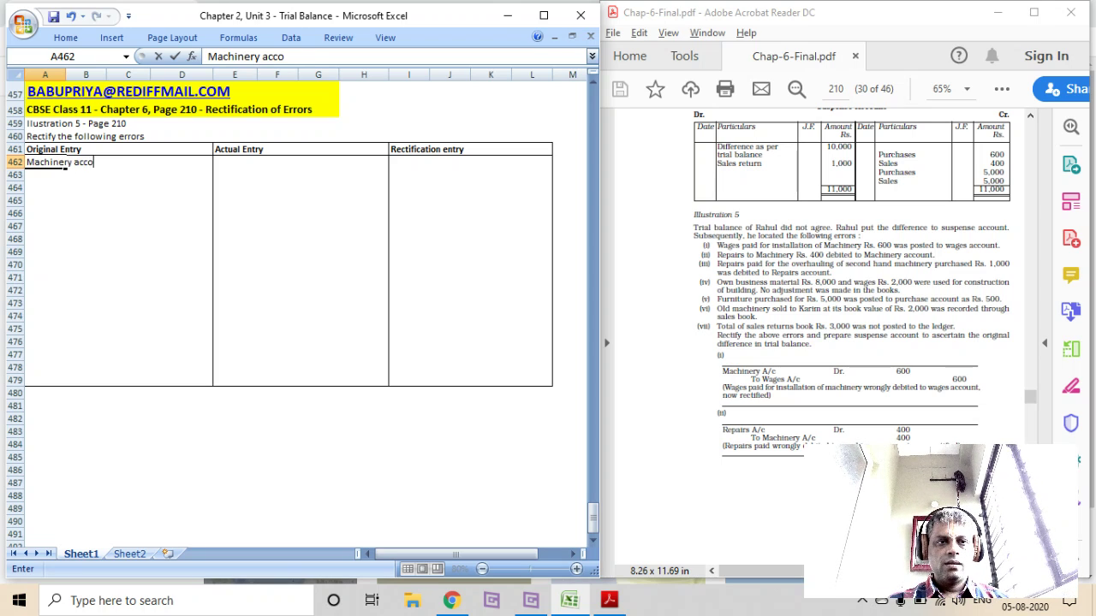
pyautogui.write('unt a/c')
pyautogui.press('BackSpace')
pyautogui.press('BackSpace')
pyautogui.press('BackSpace')
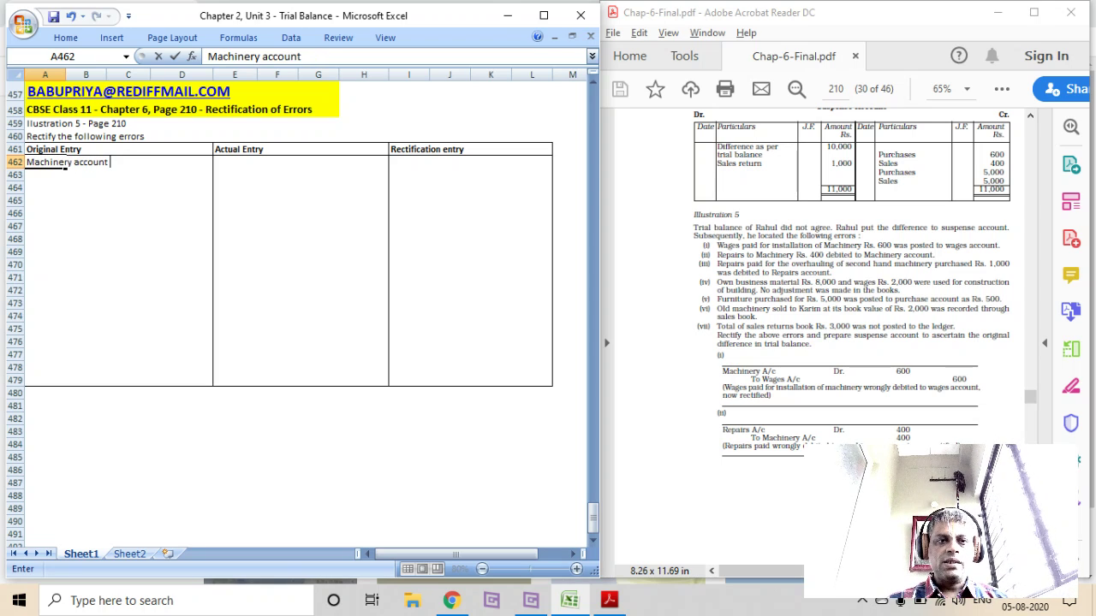
pyautogui.write('debit ')
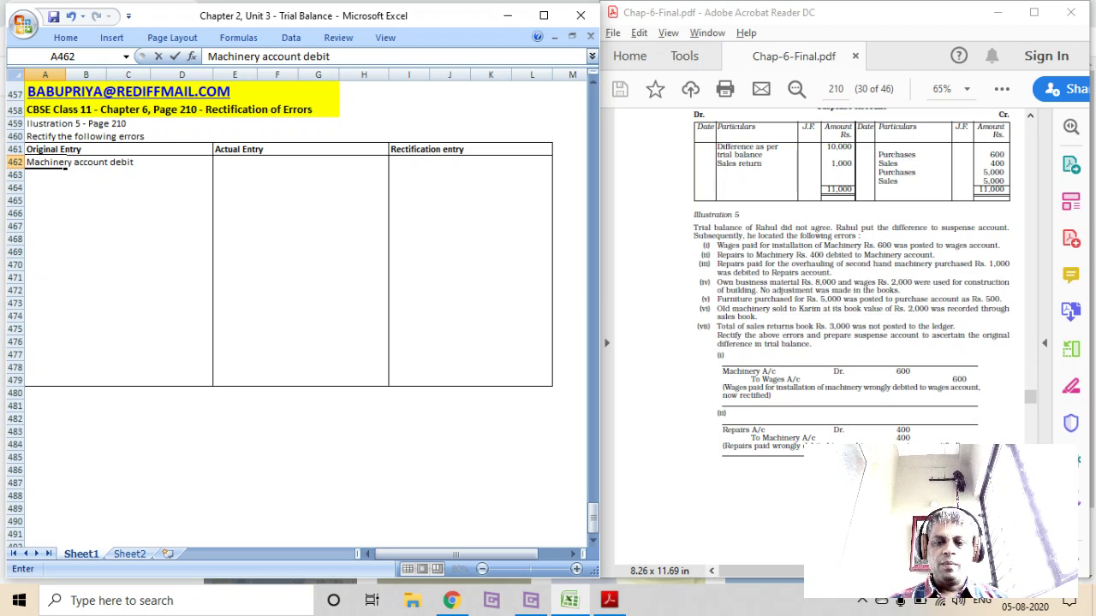
pyautogui.write('600')
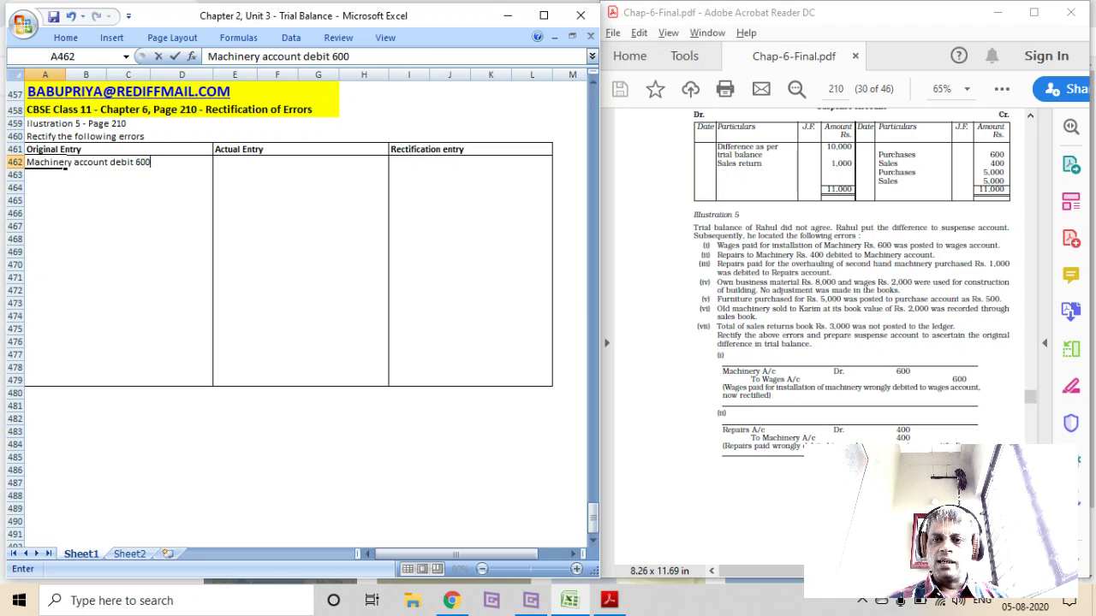
pyautogui.press('Return')
pyautogui.write('Bank a')
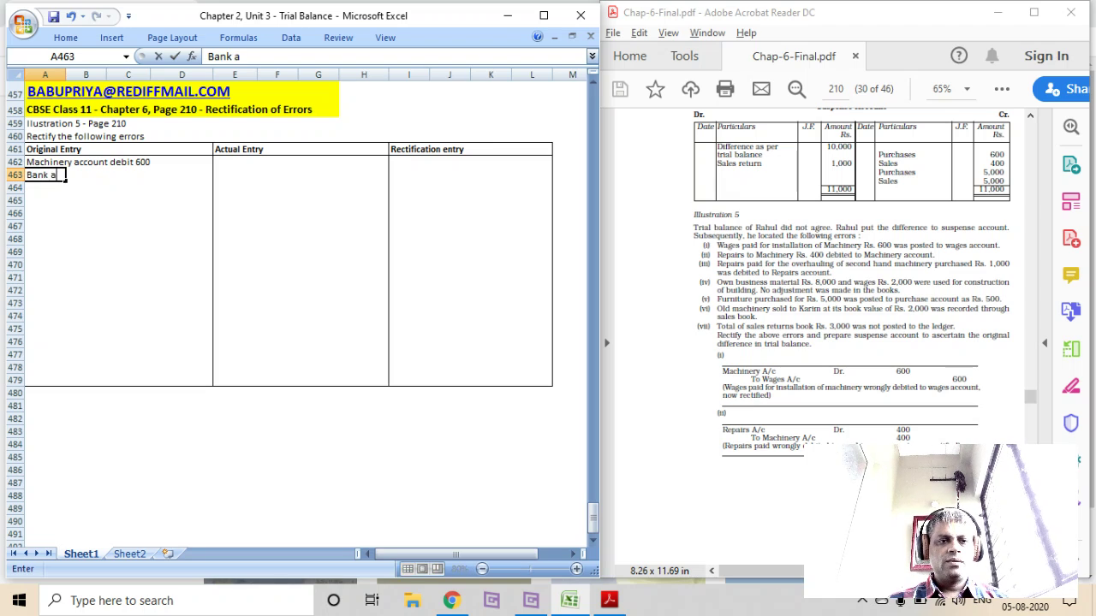
pyautogui.write('ccount credit')
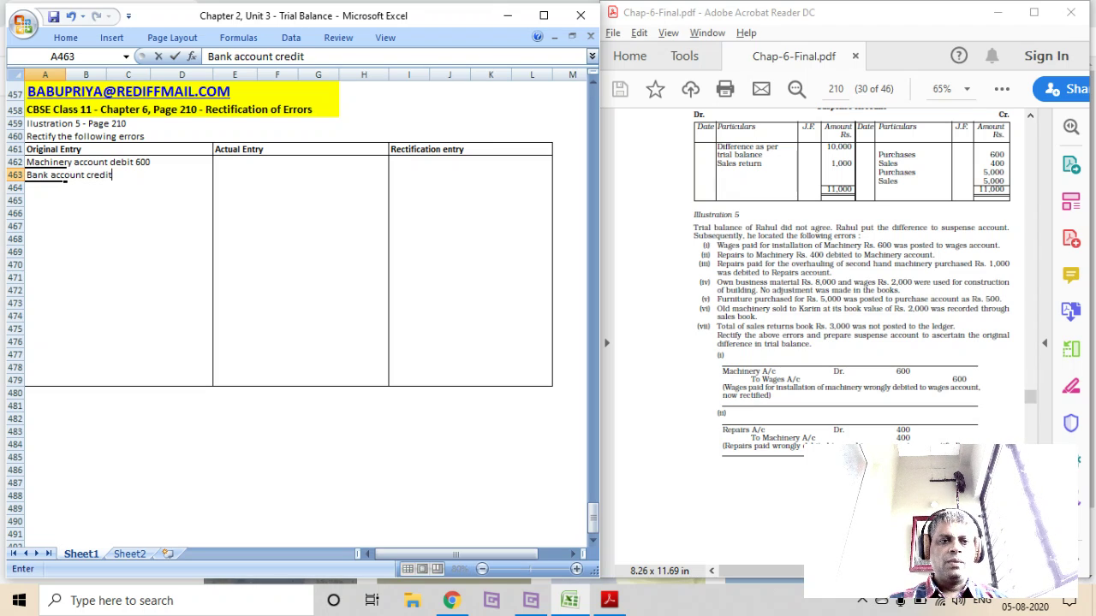
pyautogui.write(' 600')
pyautogui.press('Return')
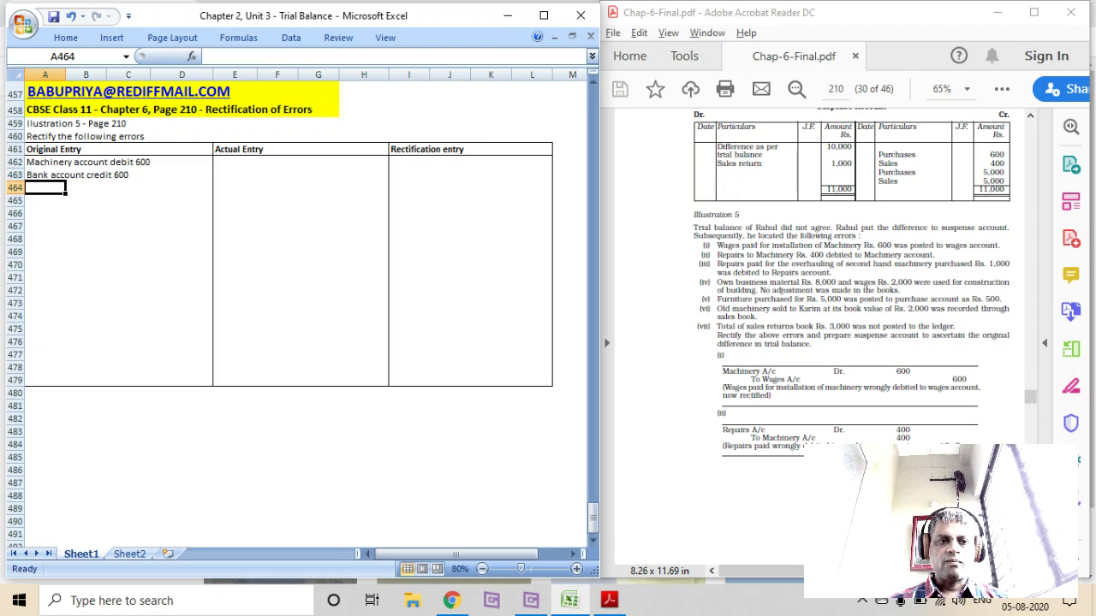
# Record the first error's actual entry in E462:E463 as "Wages account debit 600" and "Bank account credit 600"
pyautogui.press('Up')
pyautogui.press('Up')
pyautogui.press('Right')
pyautogui.press('Right')
pyautogui.press('Right')
pyautogui.press('Right')
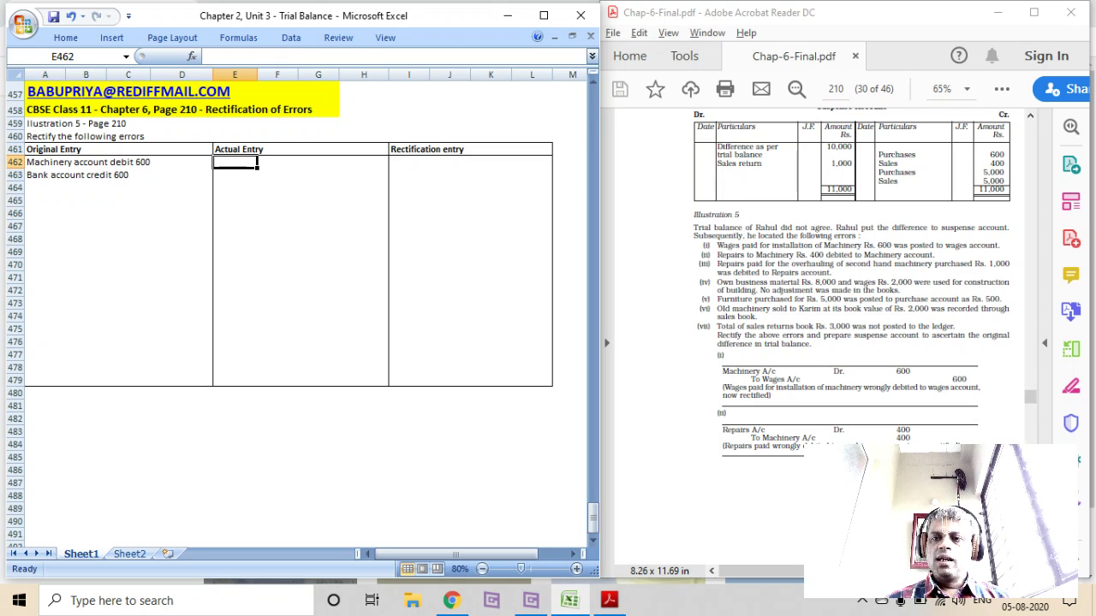
pyautogui.write('Wages cco')
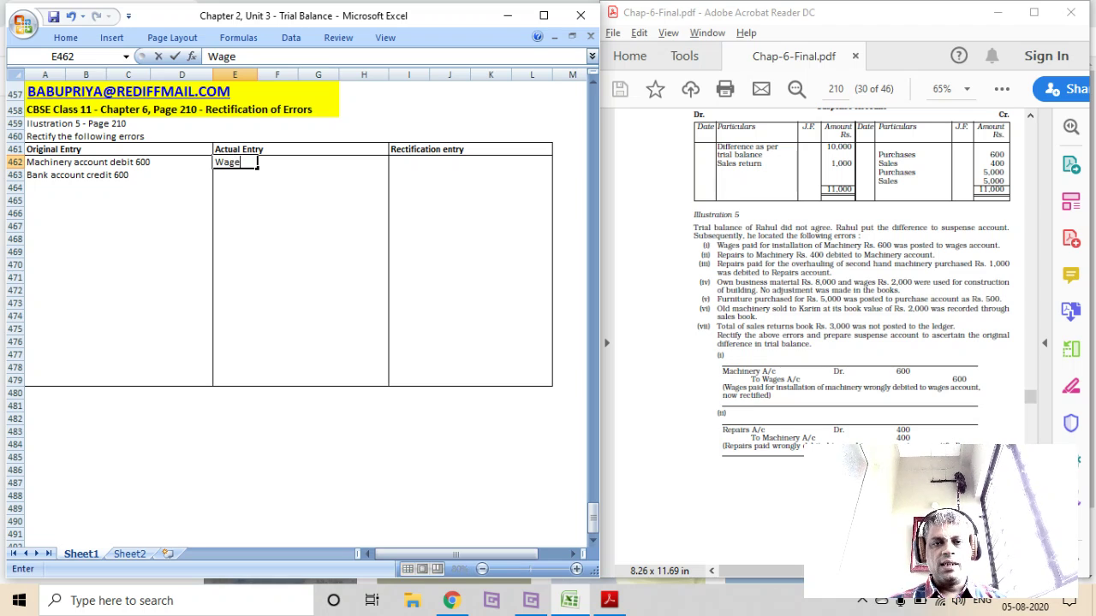
pyautogui.press('BackSpace')
pyautogui.press('BackSpace')
pyautogui.press('BackSpace')
pyautogui.write('account eb')
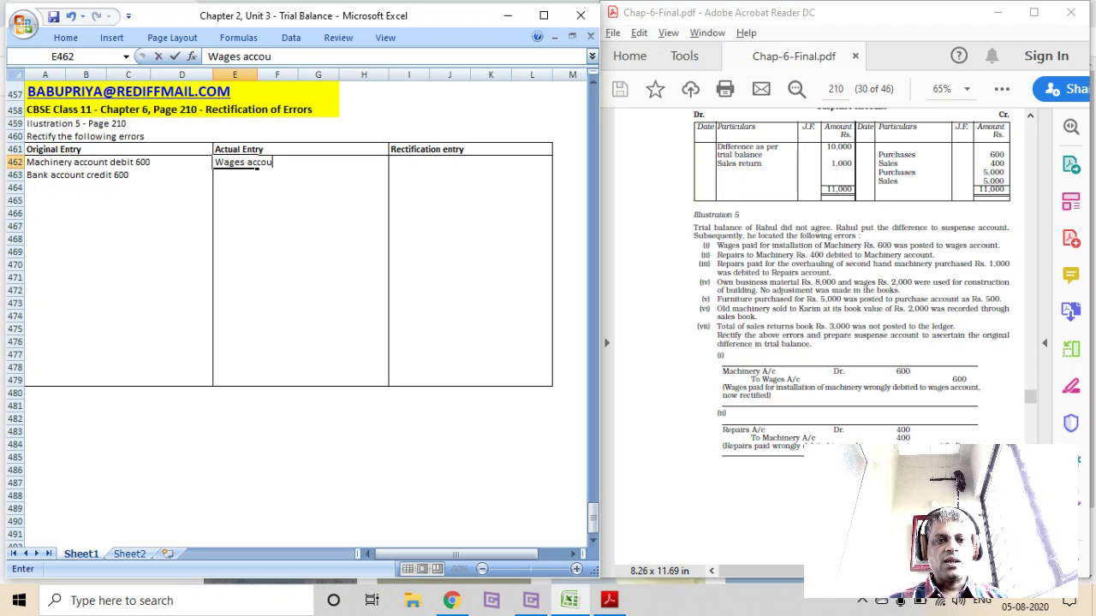
pyautogui.press('BackSpace')
pyautogui.press('BackSpace')
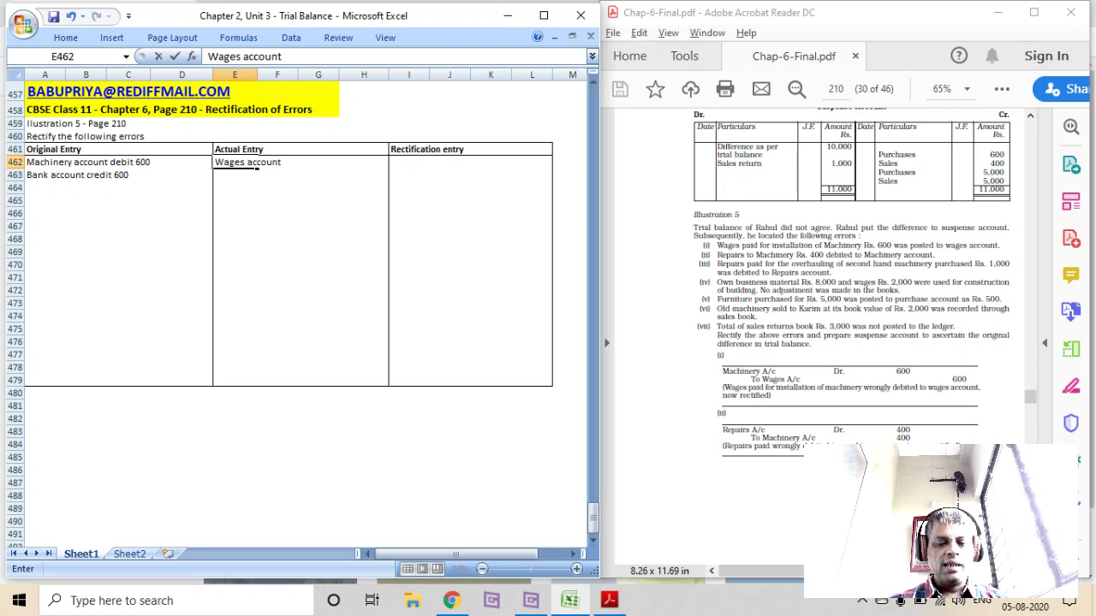
pyautogui.write('debit 600')
pyautogui.press('Return')
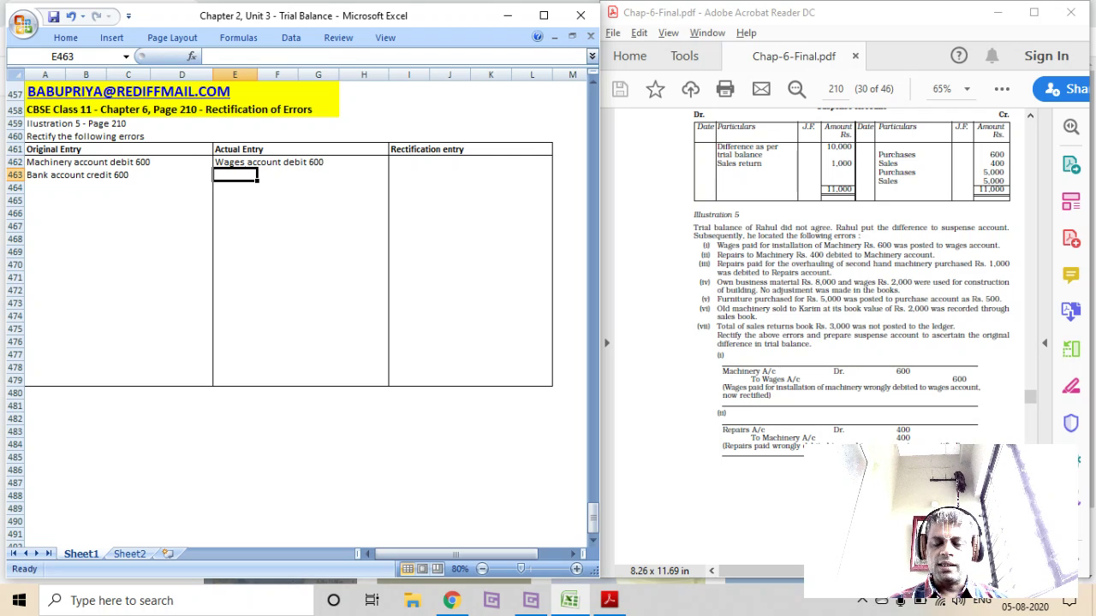
pyautogui.write('Bank ac')
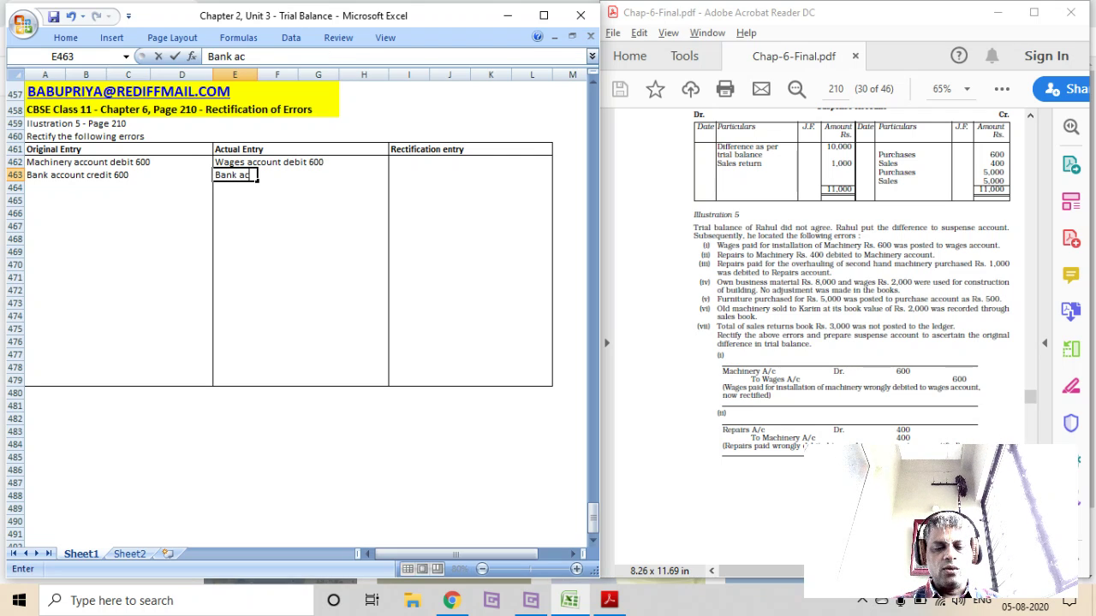
pyautogui.write('count credit 600')
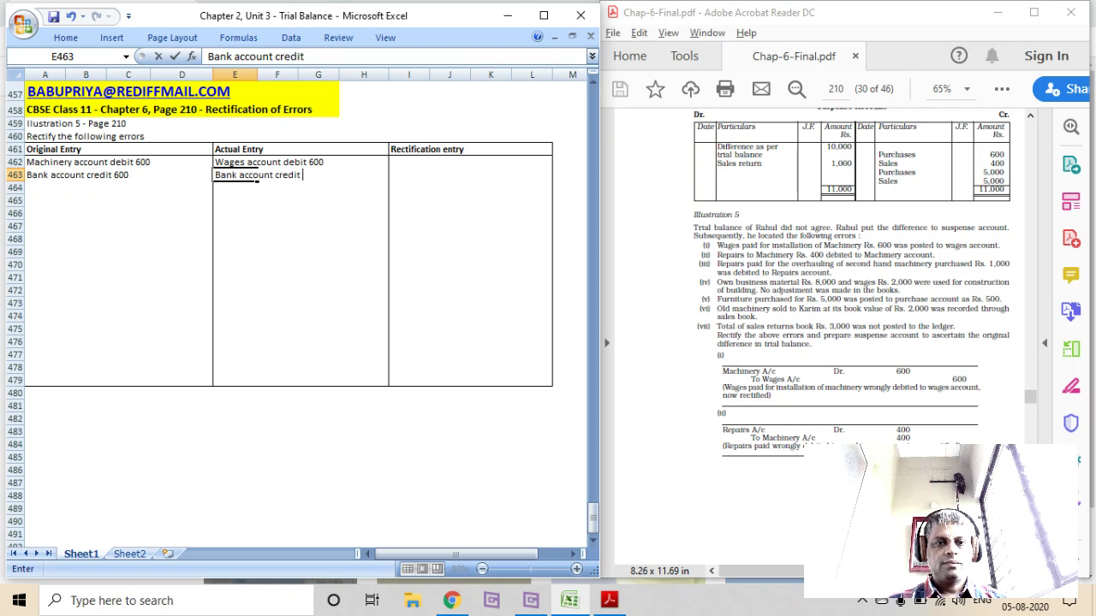
pyautogui.click(257, 162)
# Record the first rectification entry in I462:I463 as "Machinery account debit 600" and "Wages account credit 600"
pyautogui.click(428, 163)
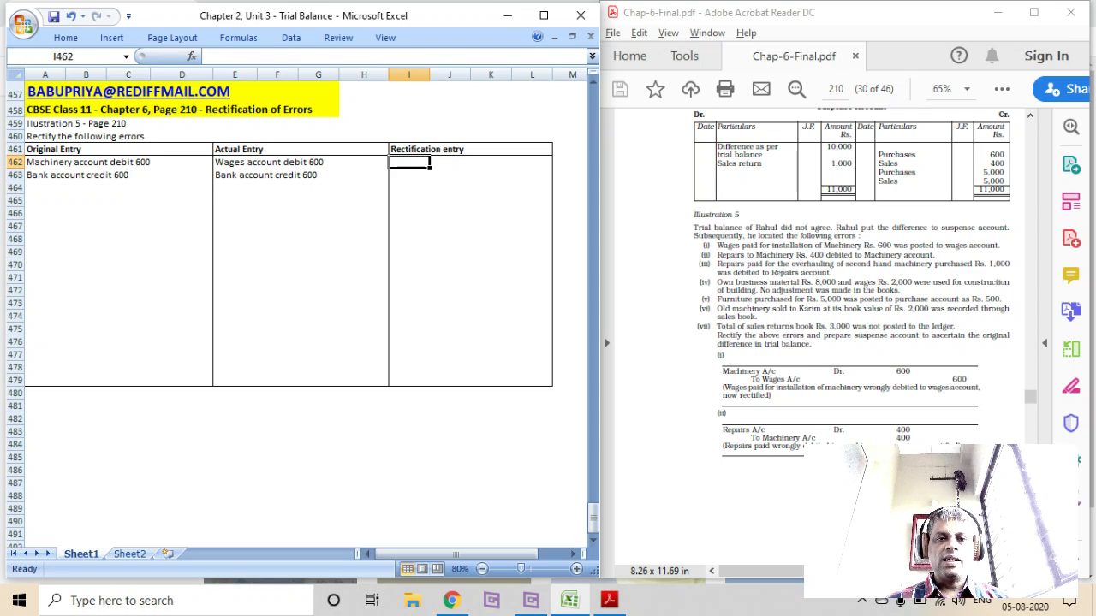
pyautogui.write('Machinery ac')
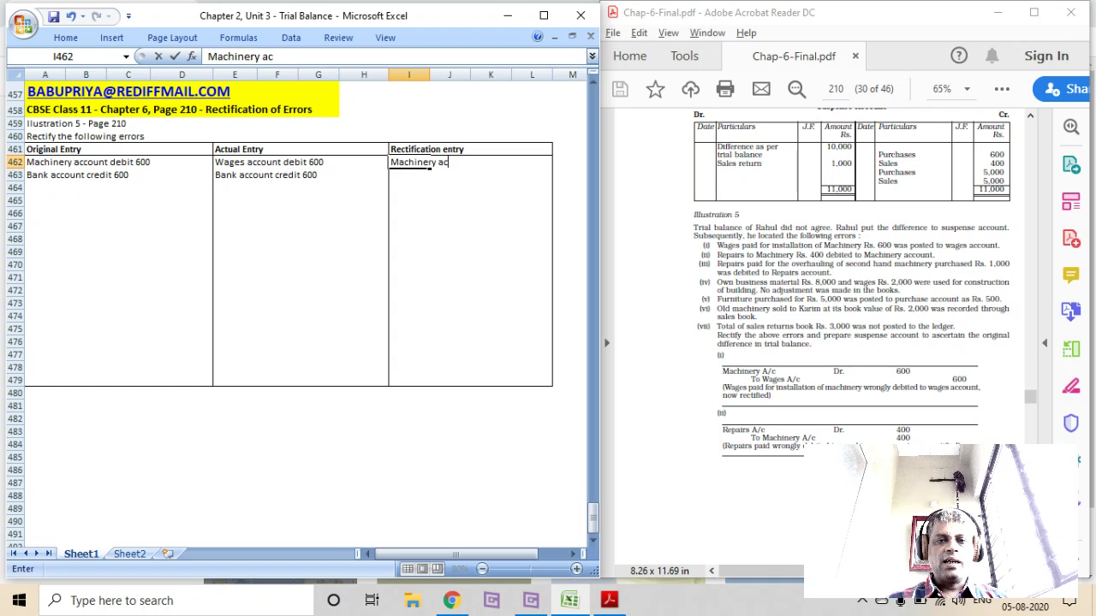
pyautogui.write('count debit 600')
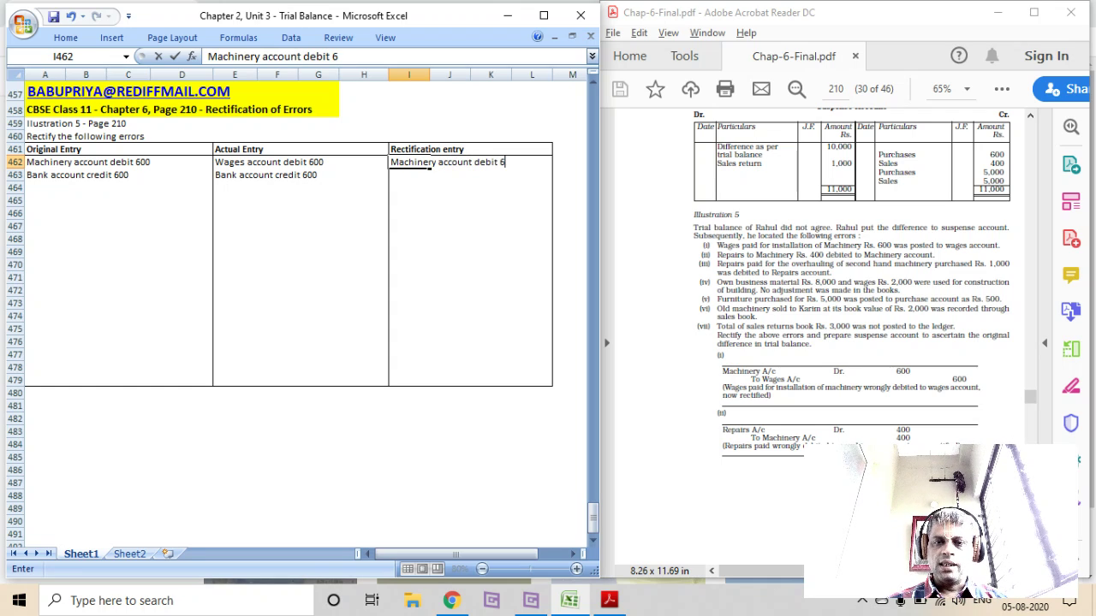
pyautogui.press('Return')
pyautogui.write('S')
pyautogui.press('Escape')
pyautogui.write('W')
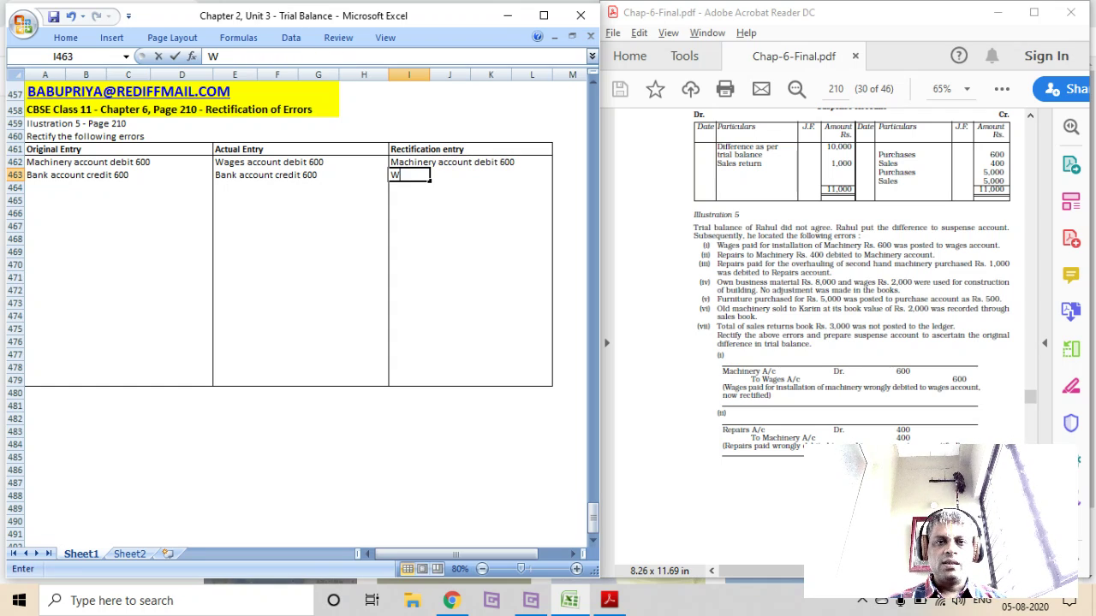
pyautogui.write('ages account c')
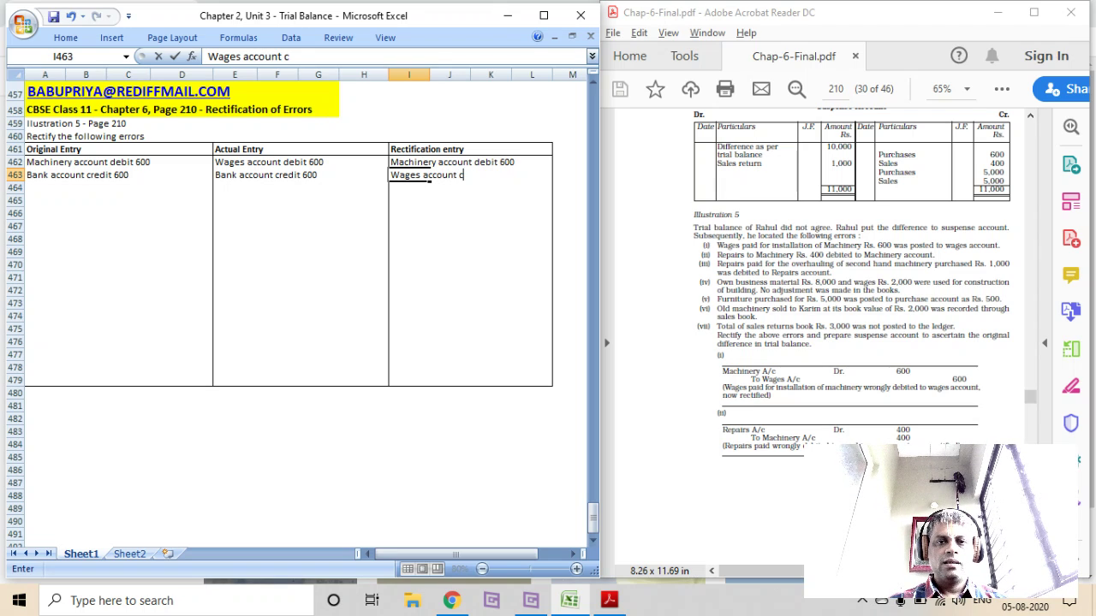
pyautogui.write('redit 600')
pyautogui.press('Return')
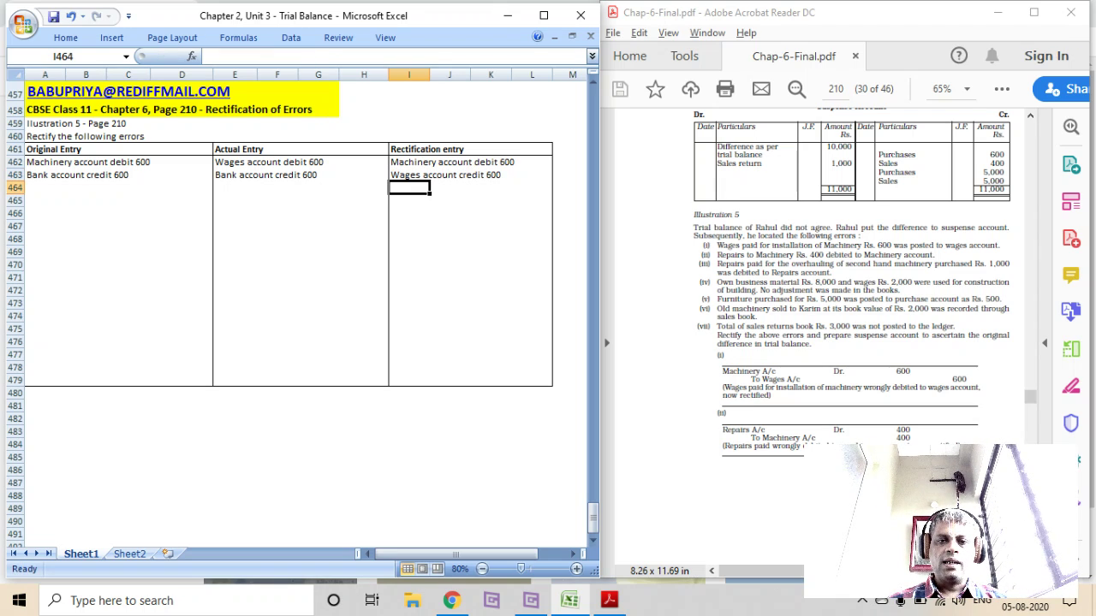
# Record the second error's original entry in A465:A466 as "Repairs account debit 400" and "Bank account credit 400"
pyautogui.press('Left')
pyautogui.press('Left')
pyautogui.press('Left')
pyautogui.press('Left')
pyautogui.press('Left')
pyautogui.press('Left')
pyautogui.press('Left')
pyautogui.press('Left')
pyautogui.press('Down')
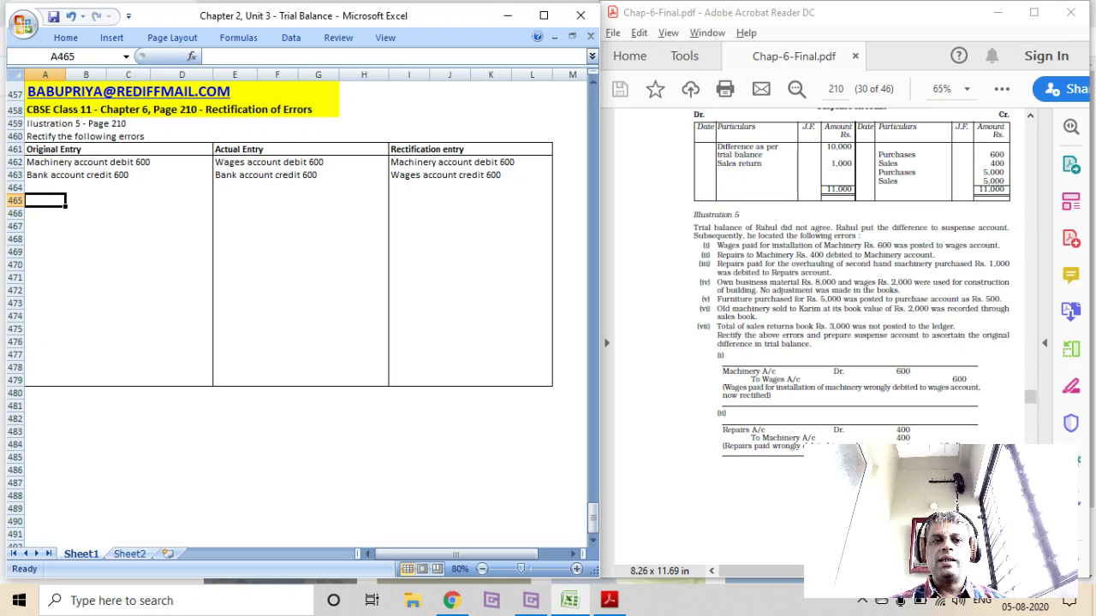
pyautogui.hotkey('alt', 'Tab')
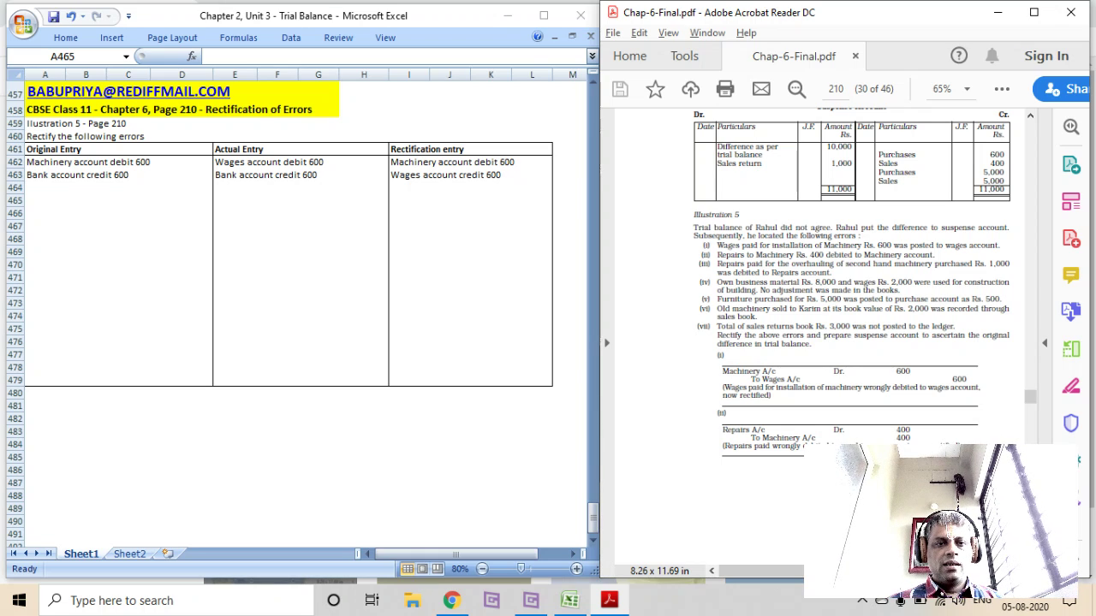
pyautogui.hotkey('alt', 'Tab')
pyautogui.write('Re')
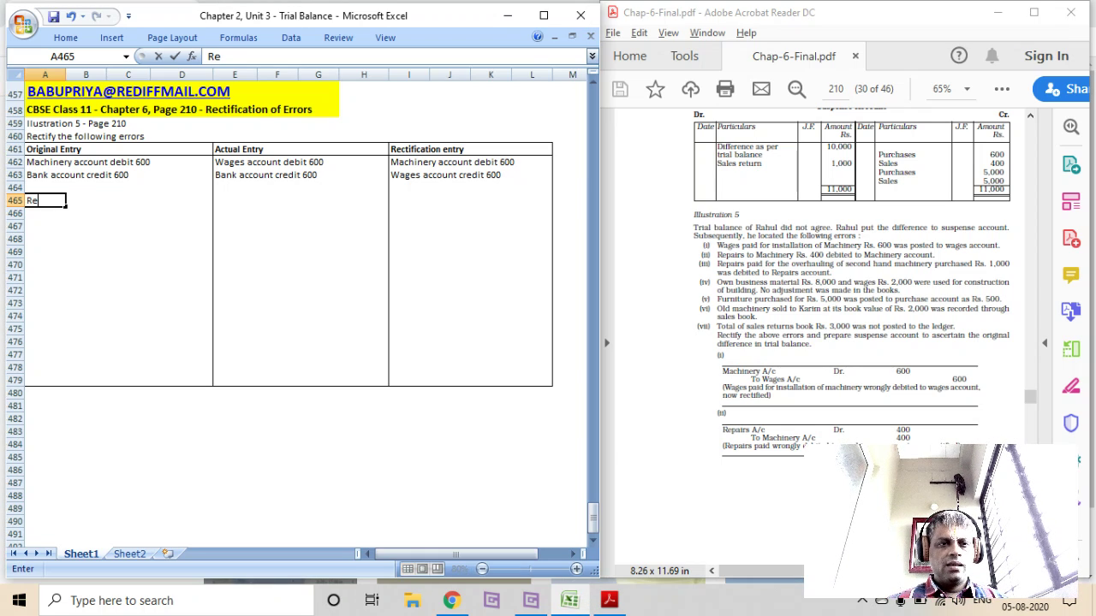
pyautogui.write('pairs account debit')
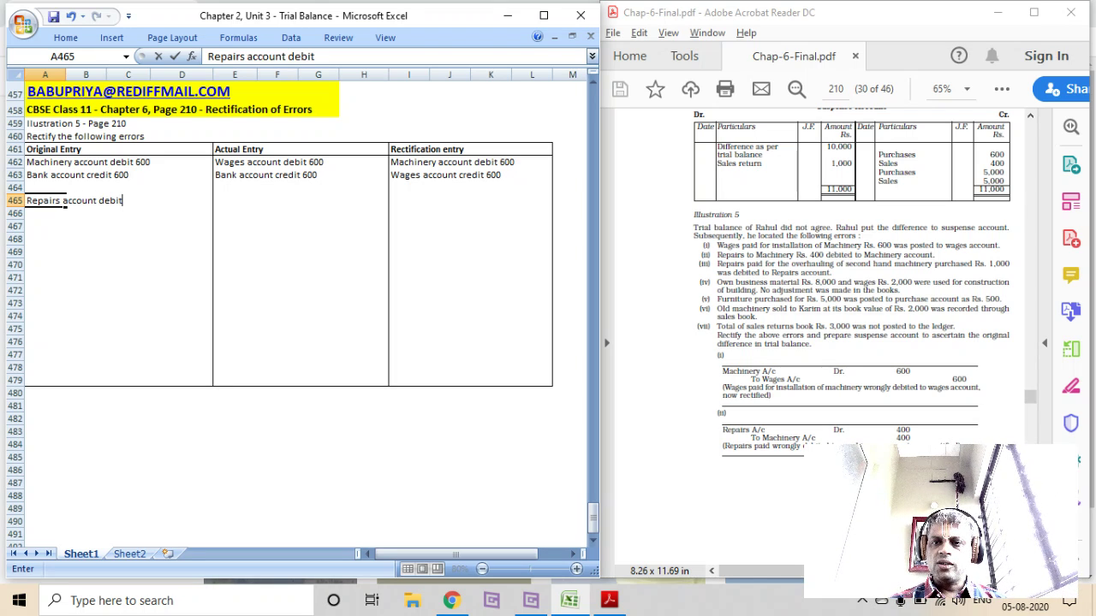
pyautogui.write(' 400')
pyautogui.press('Return')
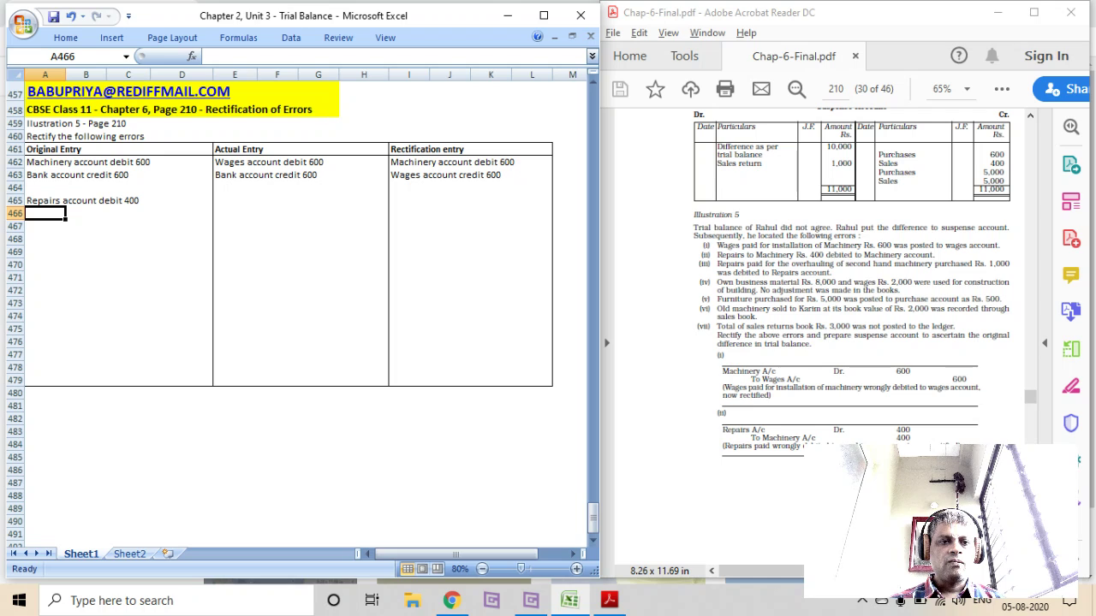
pyautogui.write('Bank account')
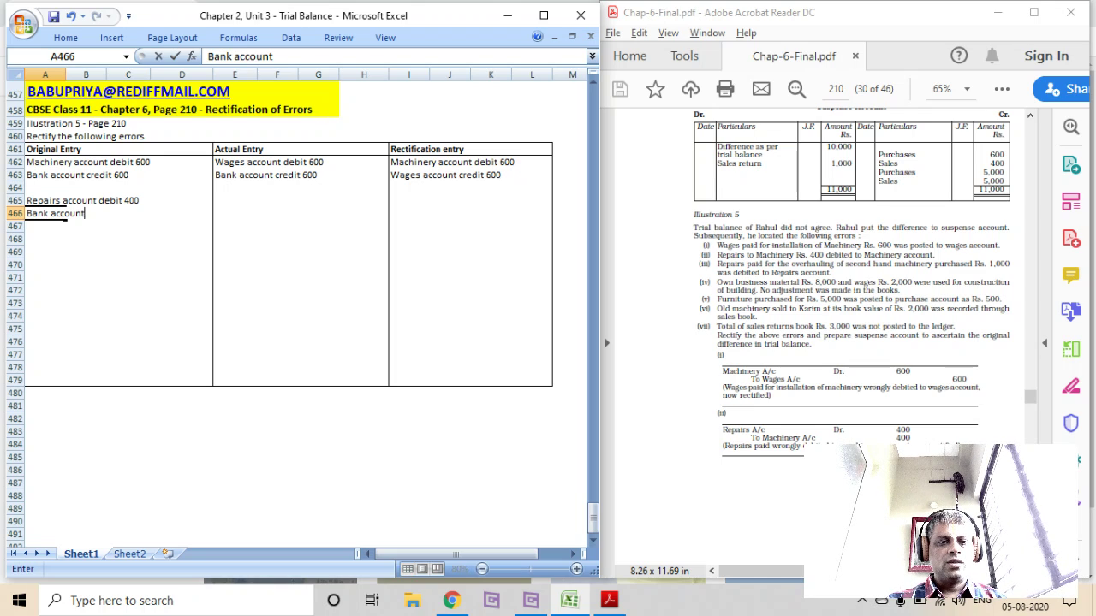
pyautogui.write(' credit 400')
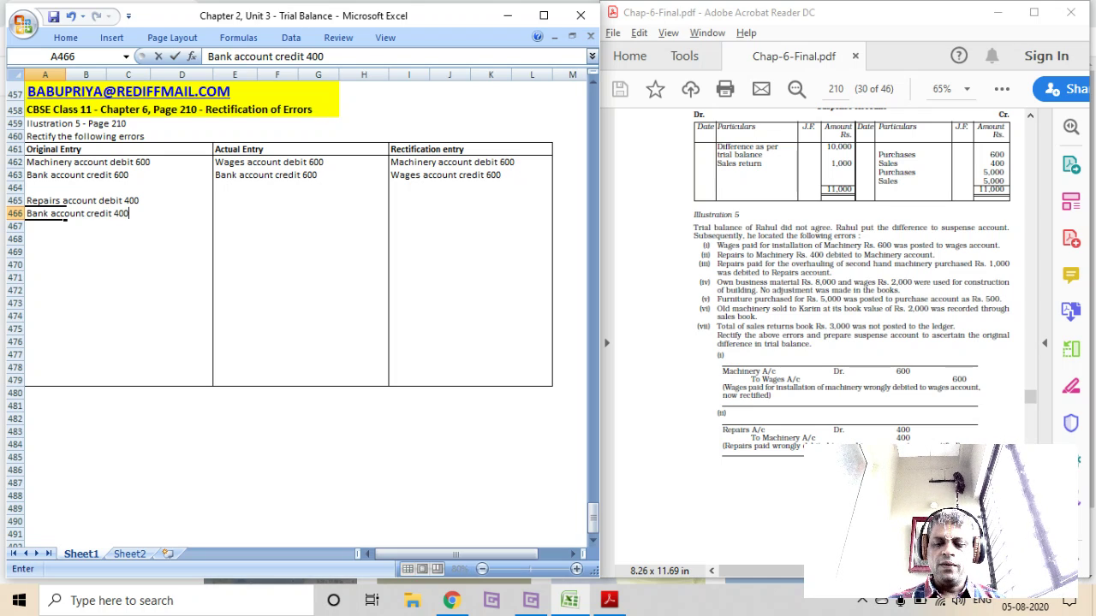
# Record the second error's actual entry in E465:E466 as "Machinery account debit 400" and "Bank account credit 400"
pyautogui.press('Up')
pyautogui.press('Right')
pyautogui.press('Right')
pyautogui.press('Right')
pyautogui.press('Right')
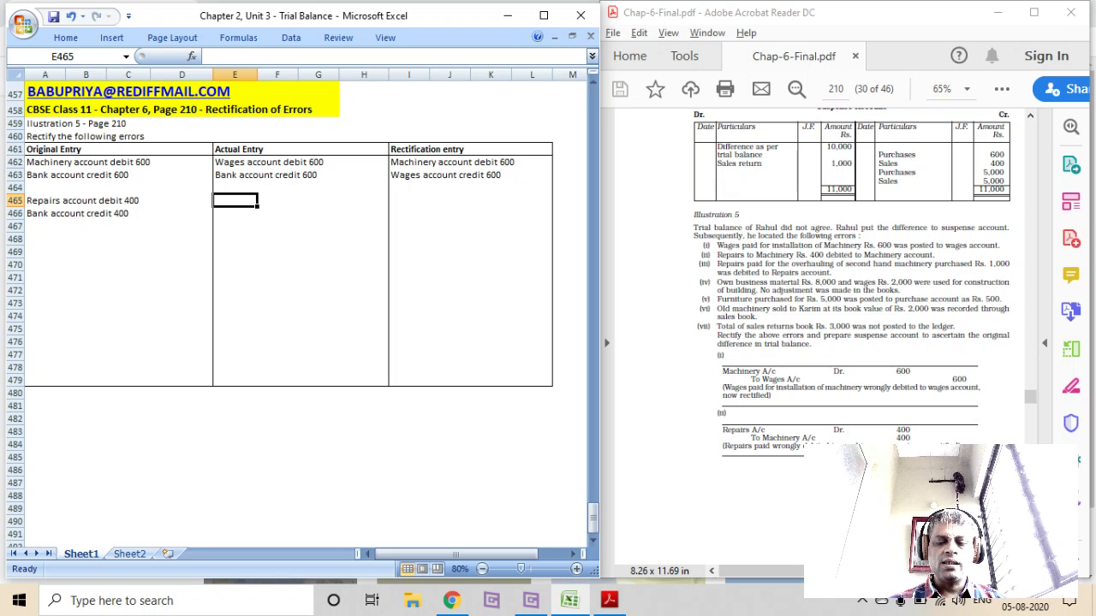
pyautogui.write('Machinery')
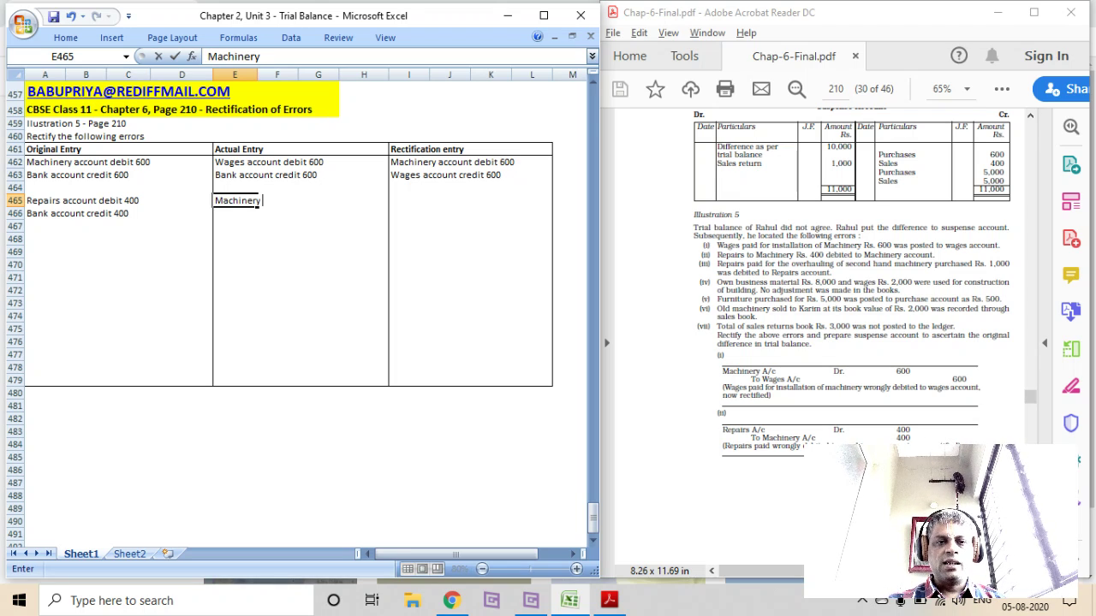
pyautogui.write(' account deb')
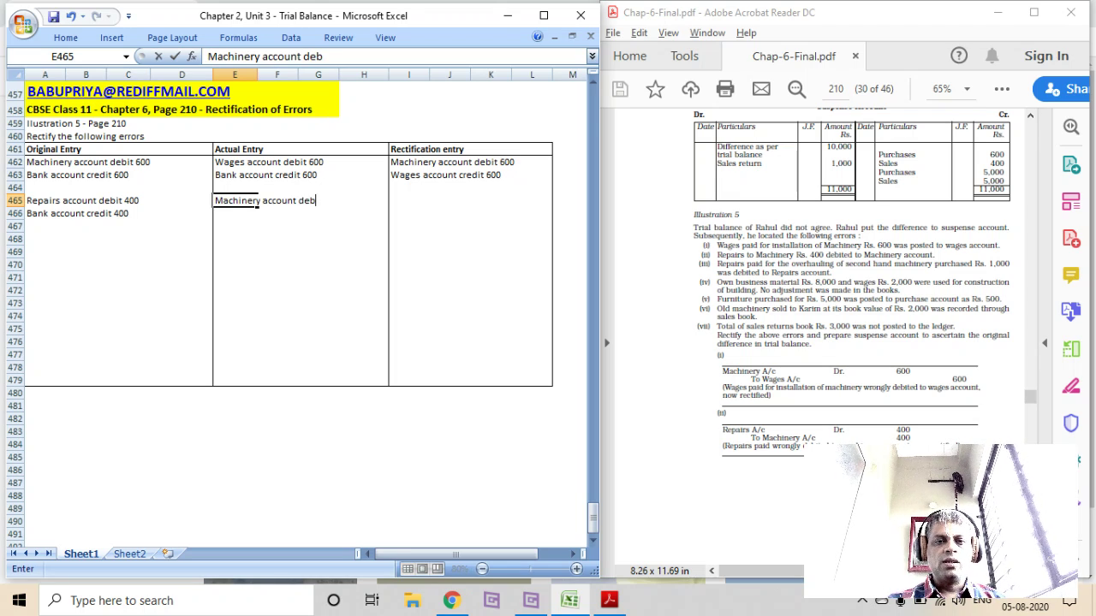
pyautogui.write('it 400')
pyautogui.press('Return')
pyautogui.write('B')
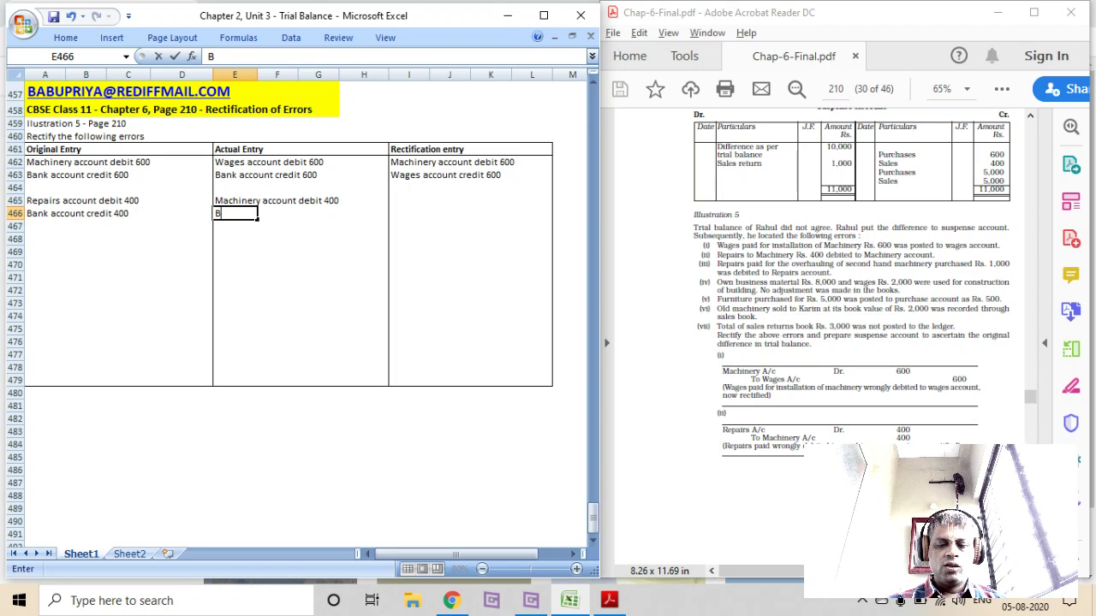
pyautogui.write('ank account cred')
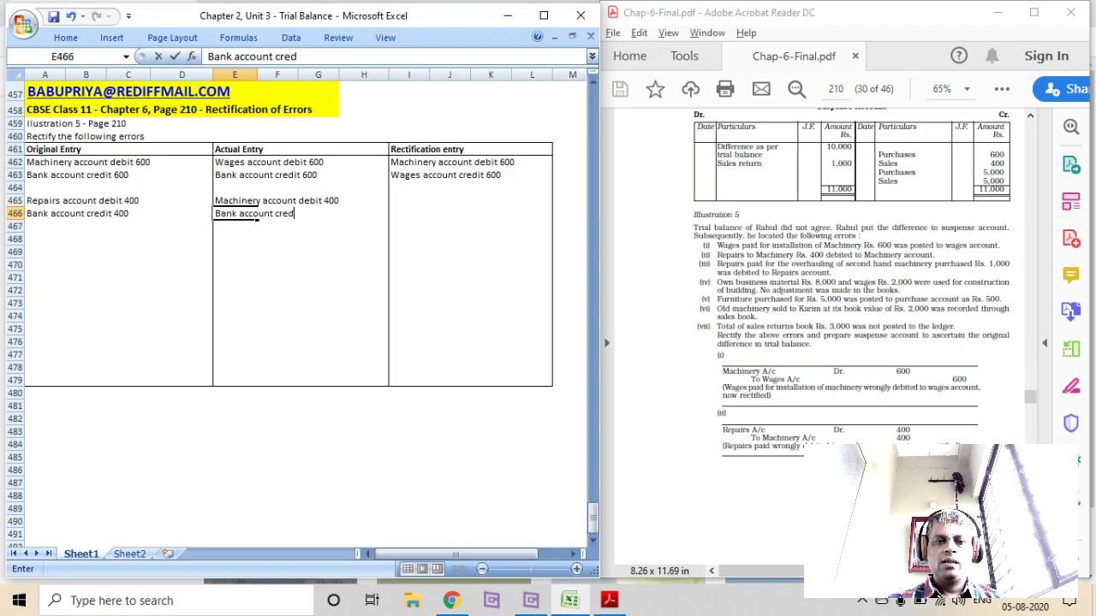
pyautogui.write('it 400')
# Record the second rectification entry in I465:I466 as "Repairs account debit 400" and "Machinery account credit 400"
pyautogui.press('Up')
pyautogui.press('Right')
pyautogui.press('Right')
pyautogui.press('Right')
pyautogui.press('Right')
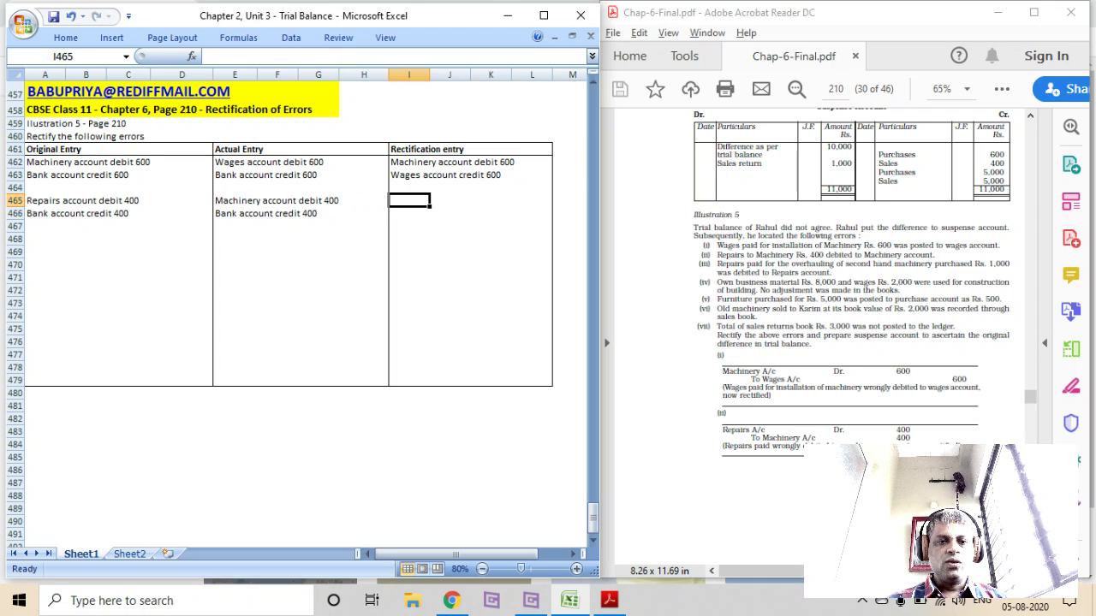
pyautogui.write('RE')
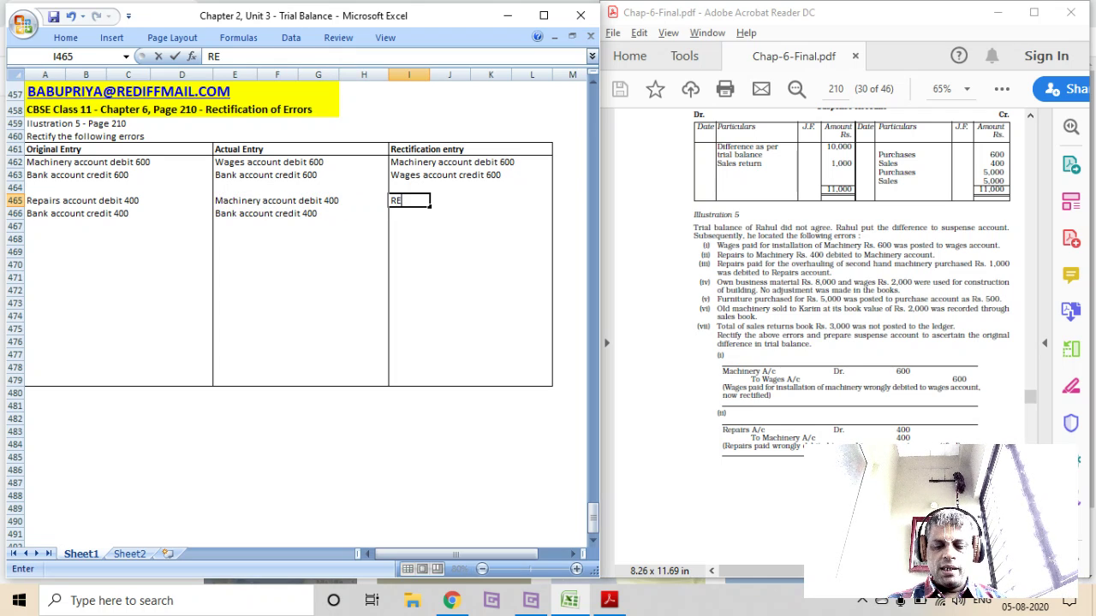
pyautogui.write('pairs accou')
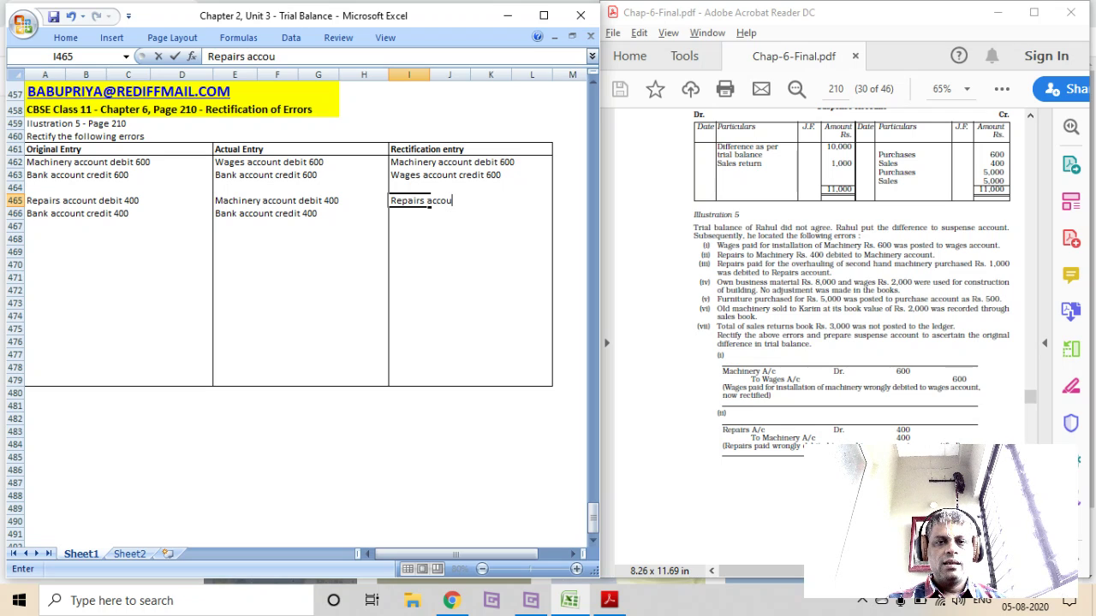
pyautogui.write('nt debit 400')
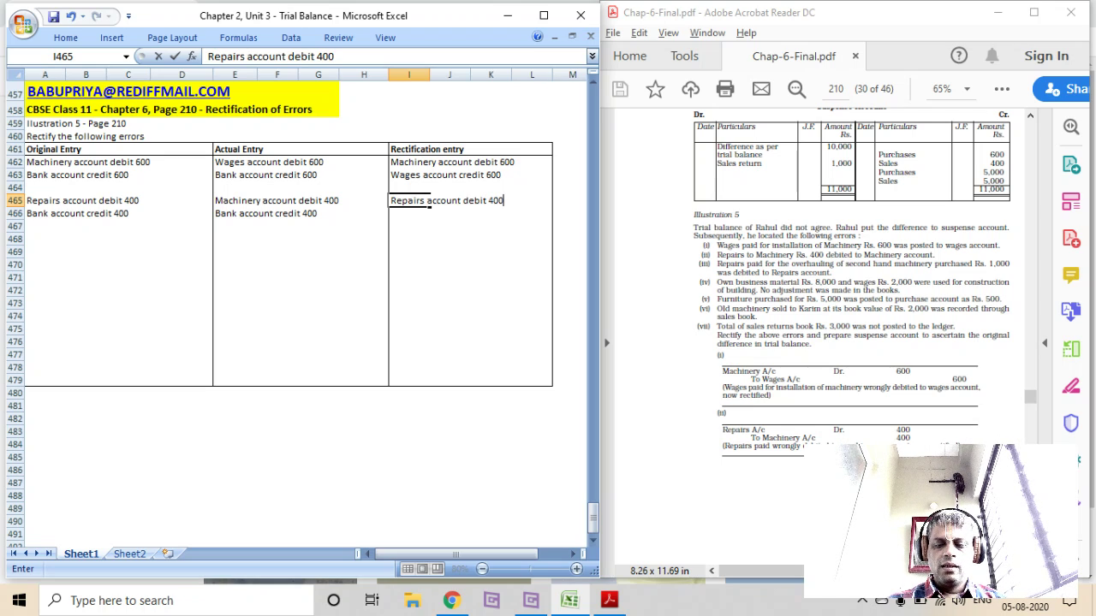
pyautogui.press('Return')
pyautogui.write('C')
pyautogui.press('Escape')
pyautogui.write('M')
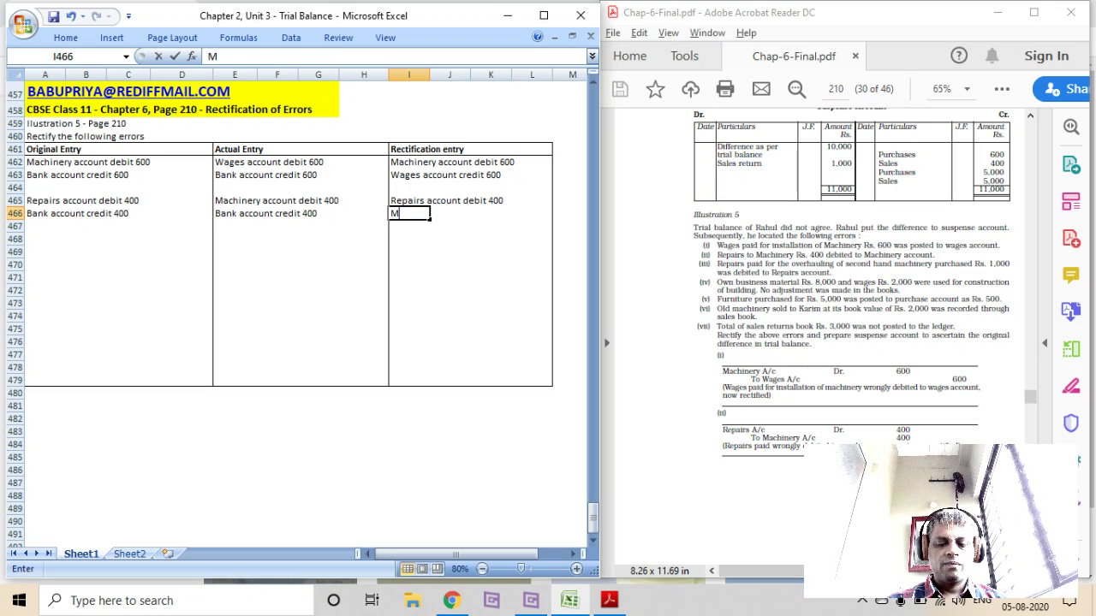
pyautogui.write('achinery account')
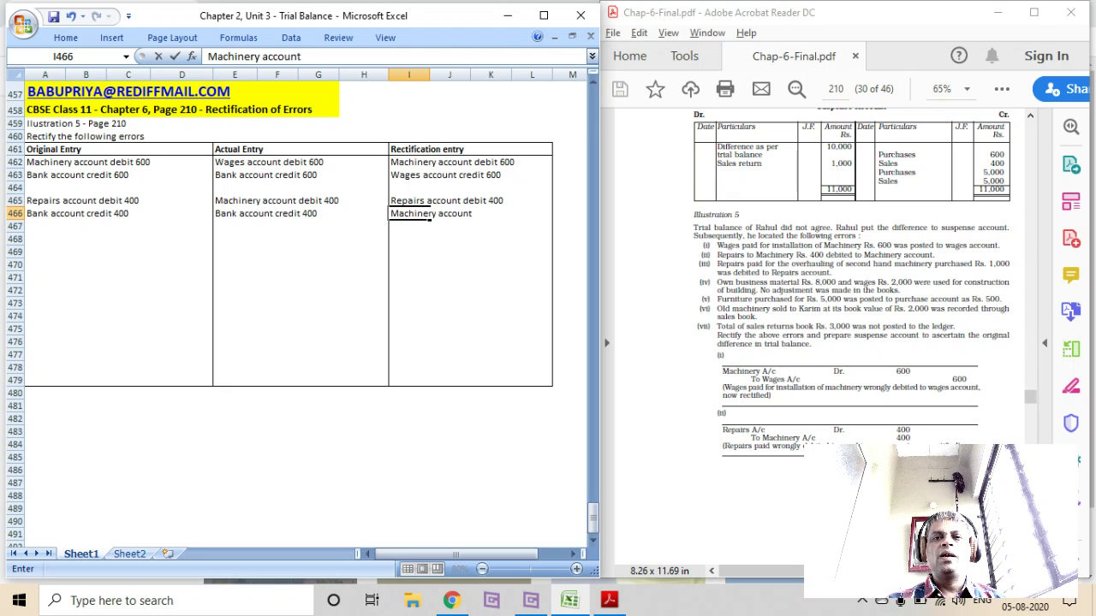
pyautogui.write(' credit ')
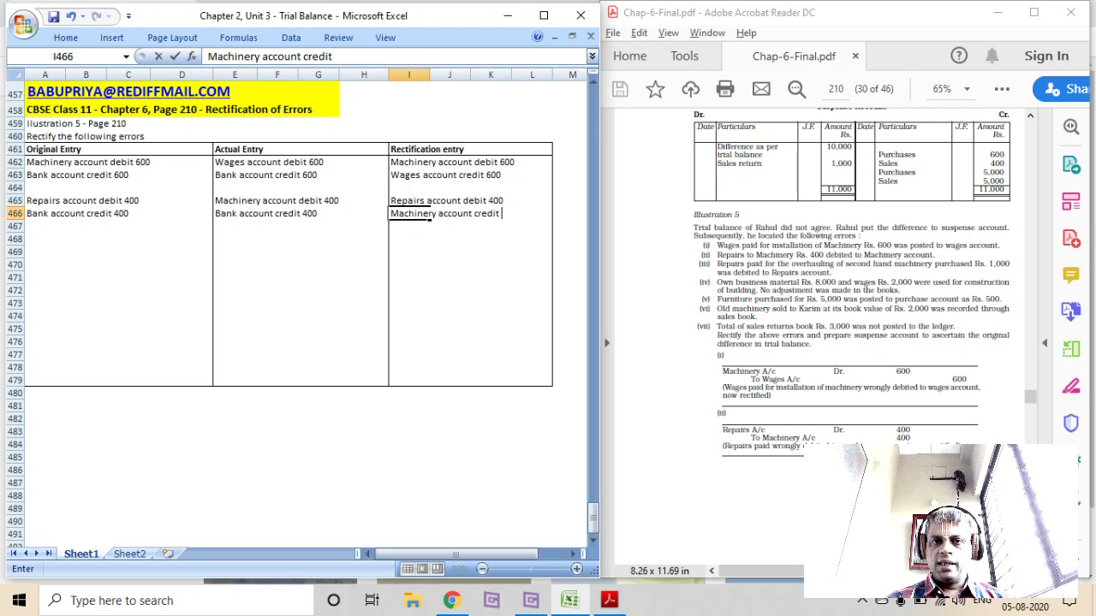
pyautogui.write('400')
pyautogui.press('Return')
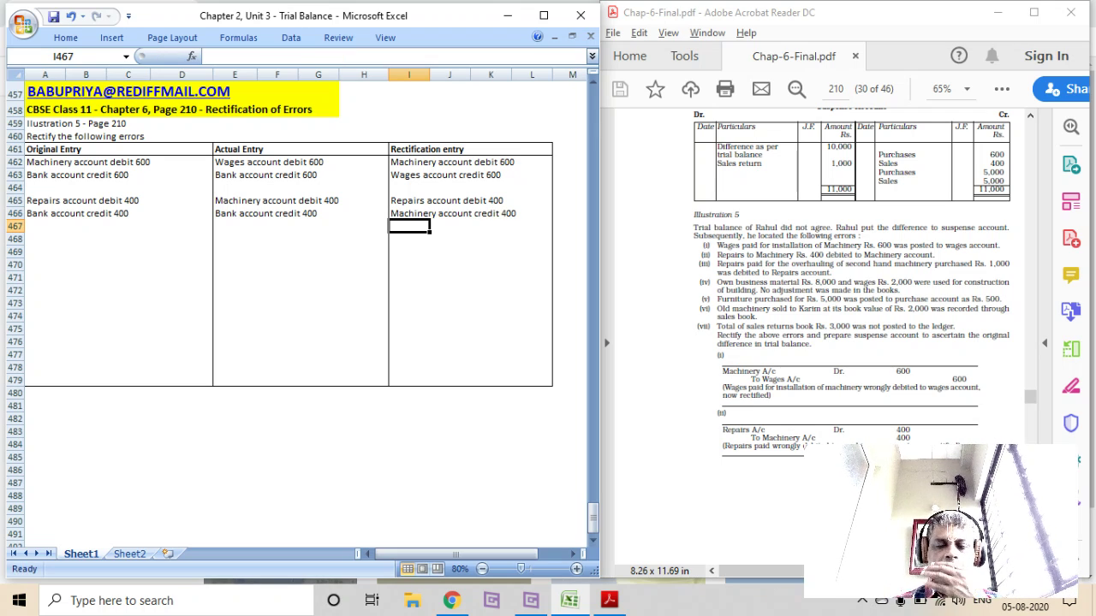
# Record the third error's original entry in A468:A469 as "Machinery account debit 1000" and "Bank account credit 1000"
pyautogui.press('Left')
pyautogui.press('Left')
pyautogui.press('Left')
pyautogui.press('Left')
pyautogui.press('Left')
pyautogui.press('Left')
pyautogui.press('Left')
pyautogui.press('Left')
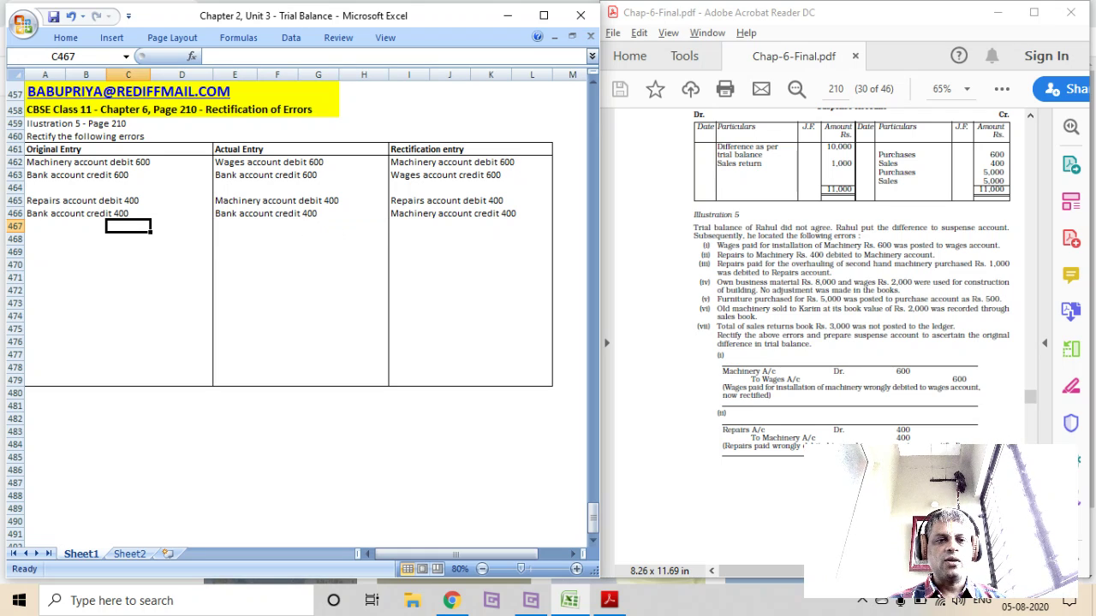
pyautogui.press('Down')
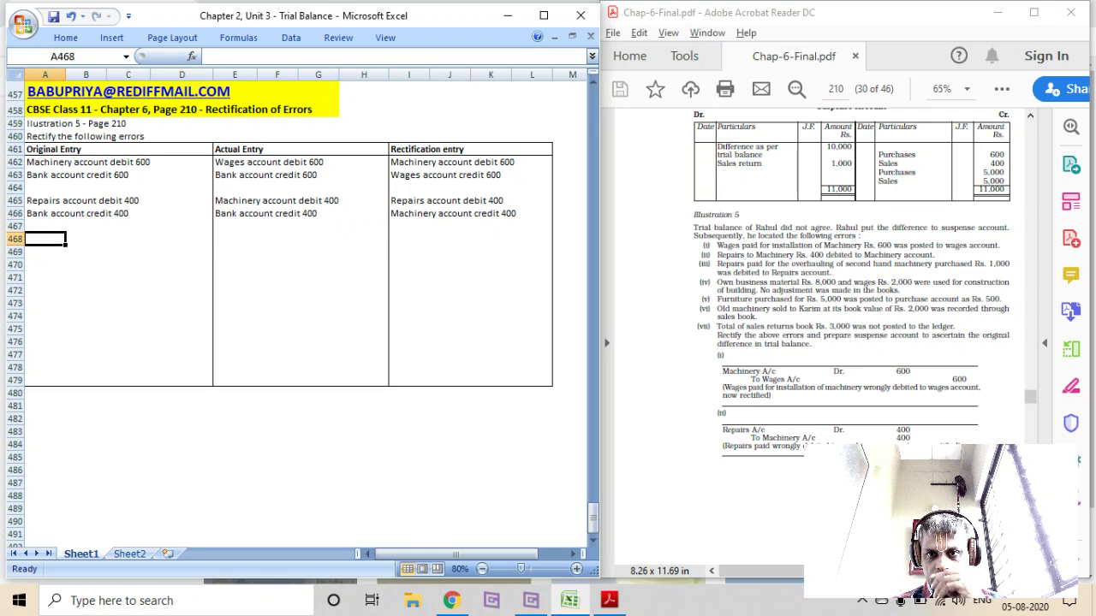
pyautogui.moveTo(181, 175); pyautogui.dragTo(364, 187)
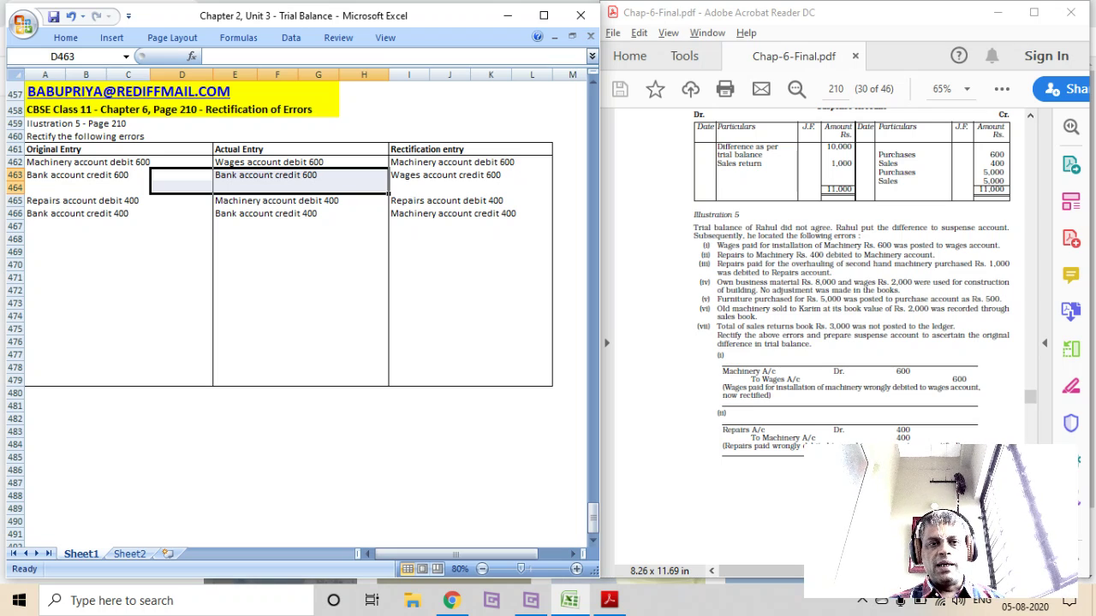
pyautogui.click(46, 239)
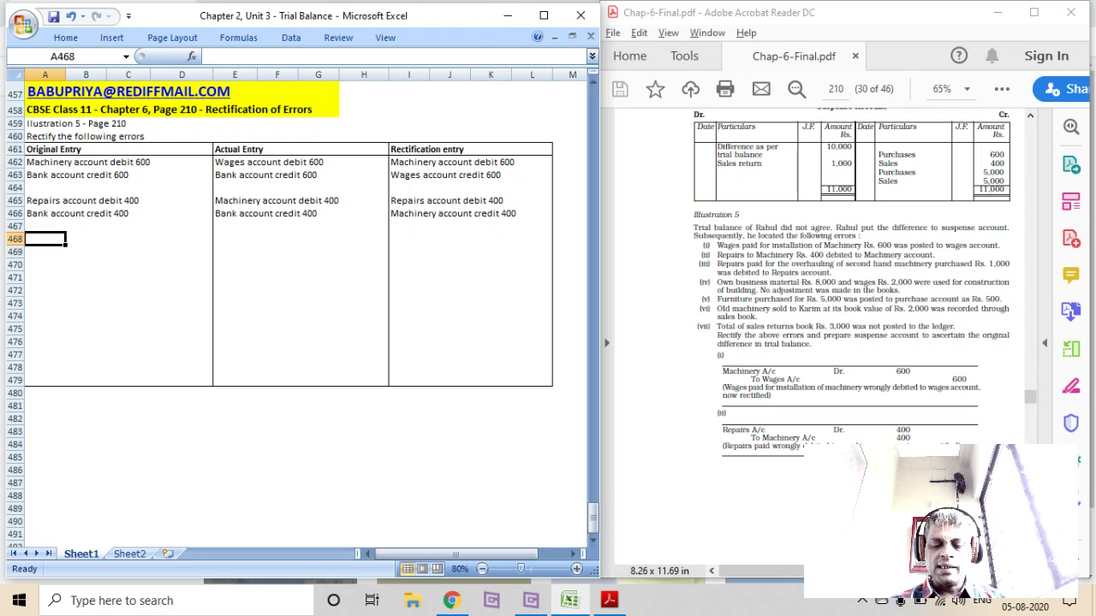
pyautogui.write('Machinery')
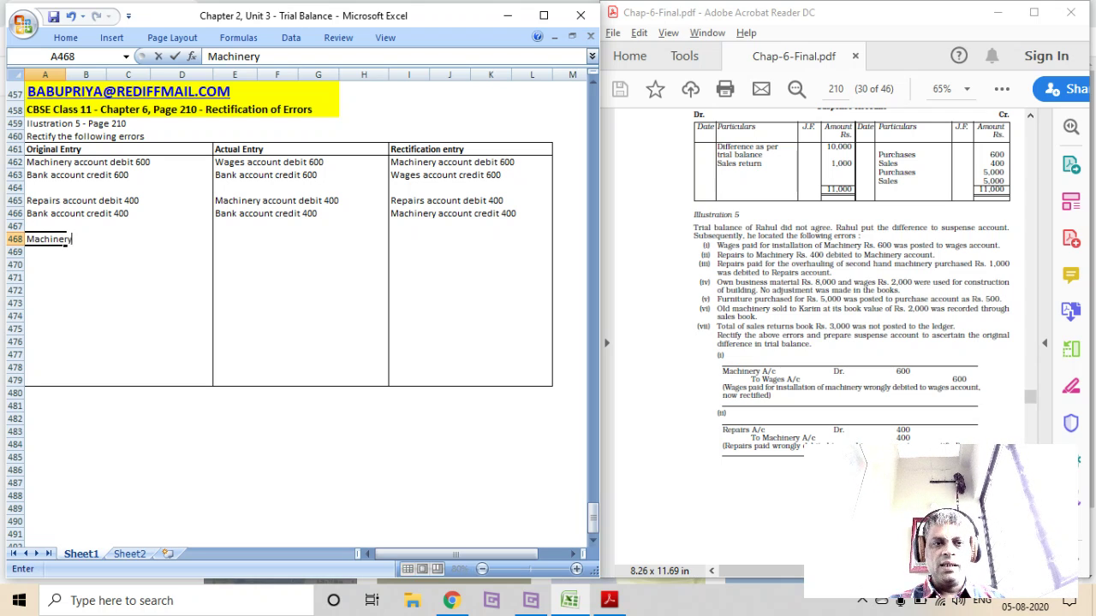
pyautogui.write(' account debit ')
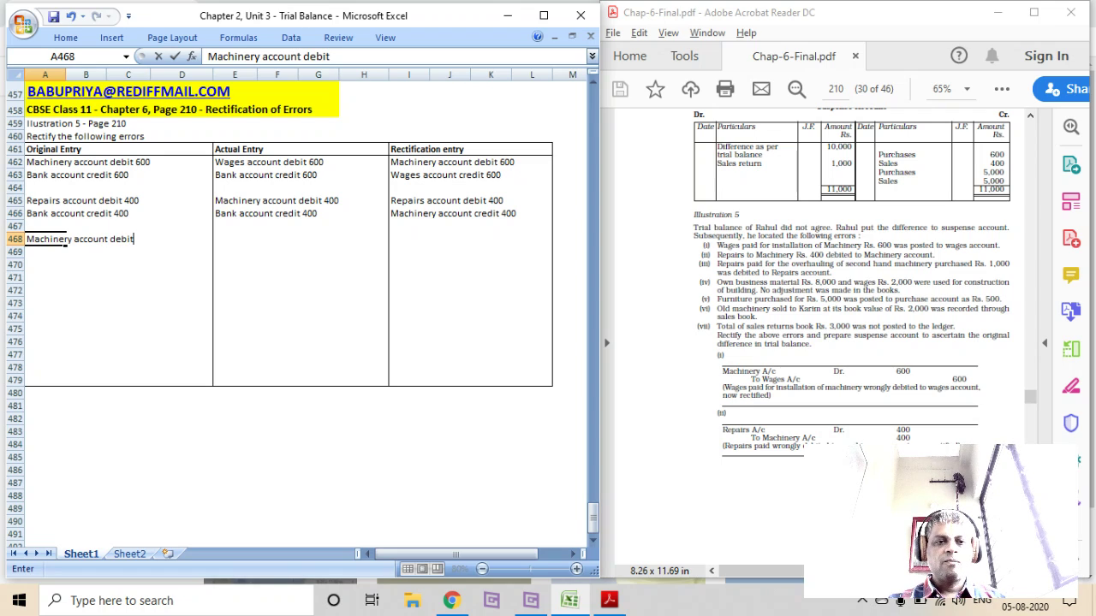
pyautogui.write('1000')
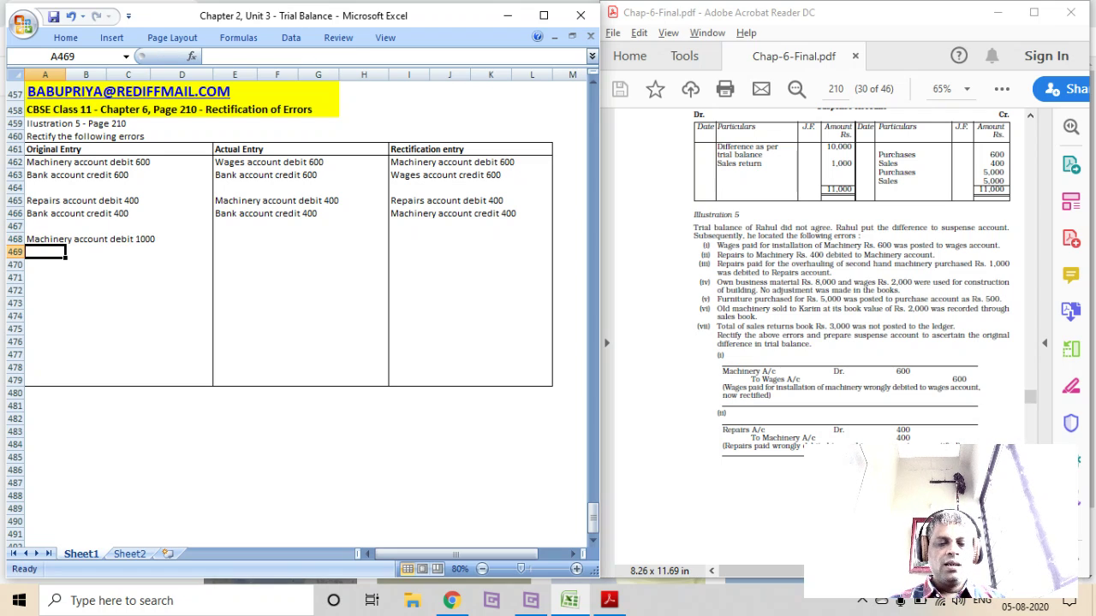
pyautogui.write('Bank account ')
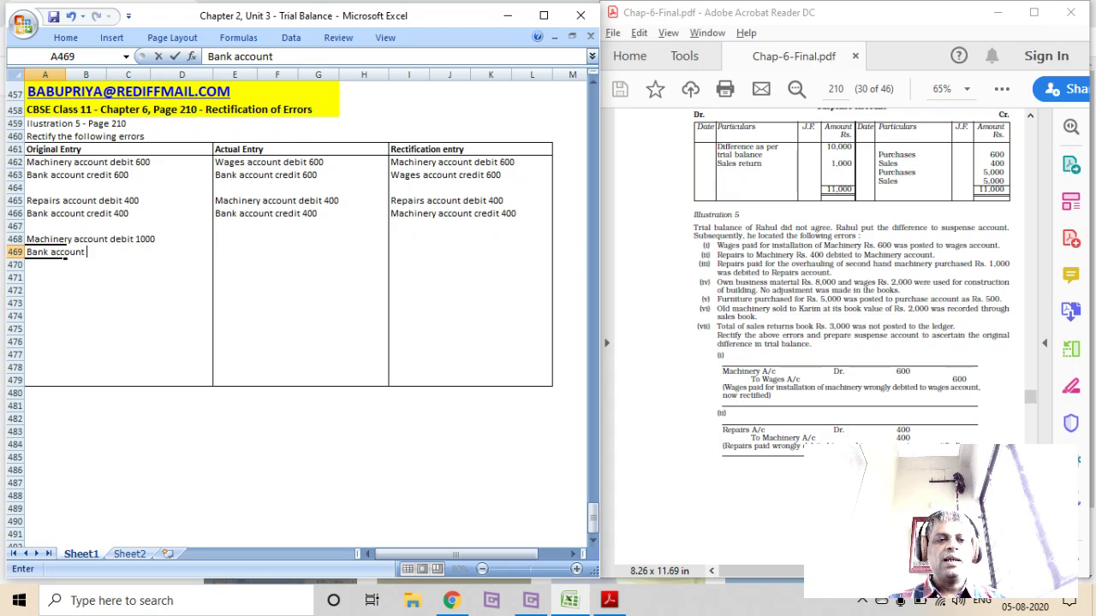
pyautogui.write('credit 1000')
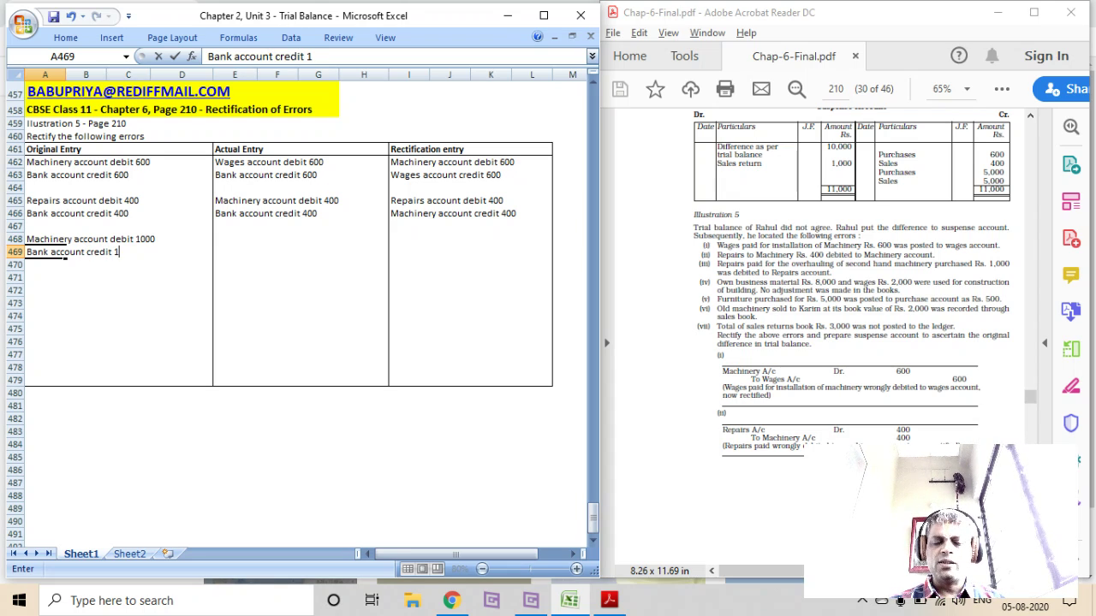
# Record the third error's actual entry in E468:E469 as "Repairs account debit 1000" and "Bank account credit 1000"
pyautogui.click(66, 241)
pyautogui.press('Right')
pyautogui.press('Right')
pyautogui.press('Right')
pyautogui.press('Right')
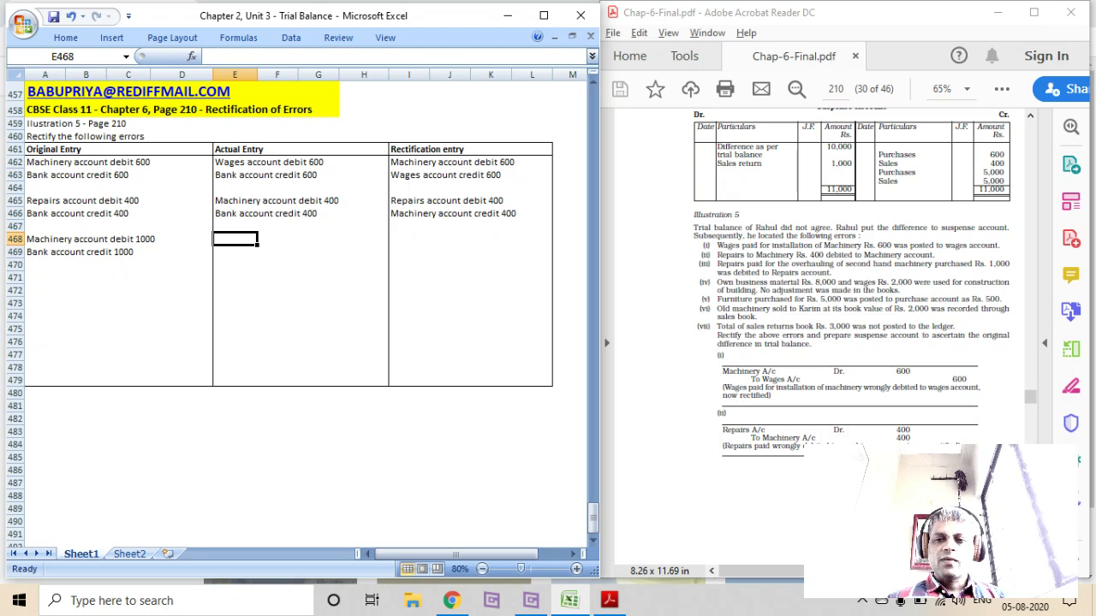
pyautogui.write('REap')
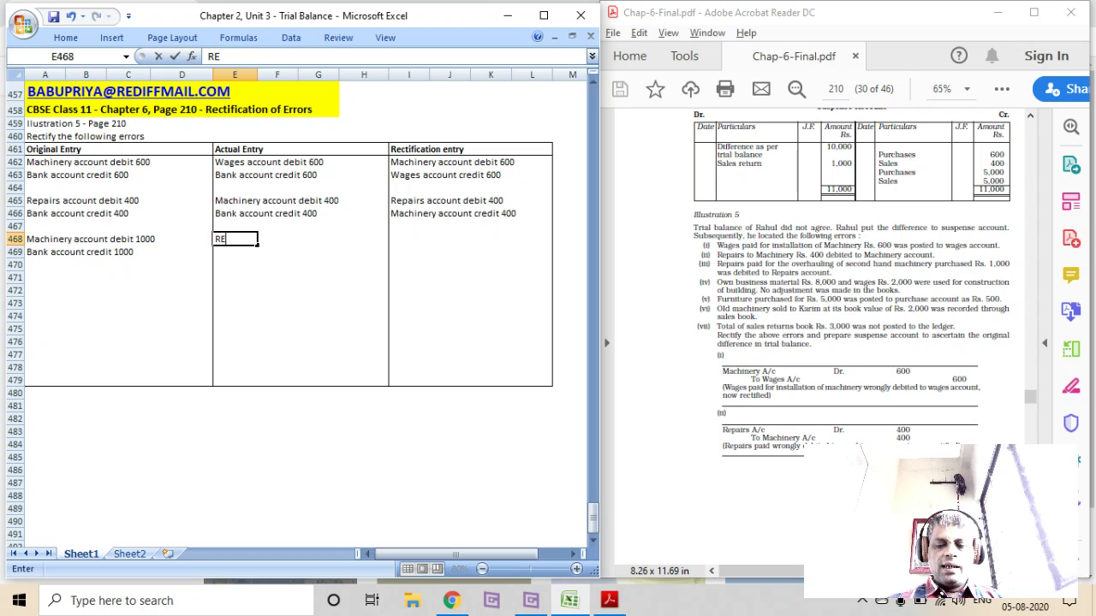
pyautogui.press('BackSpace')
pyautogui.press('BackSpace')
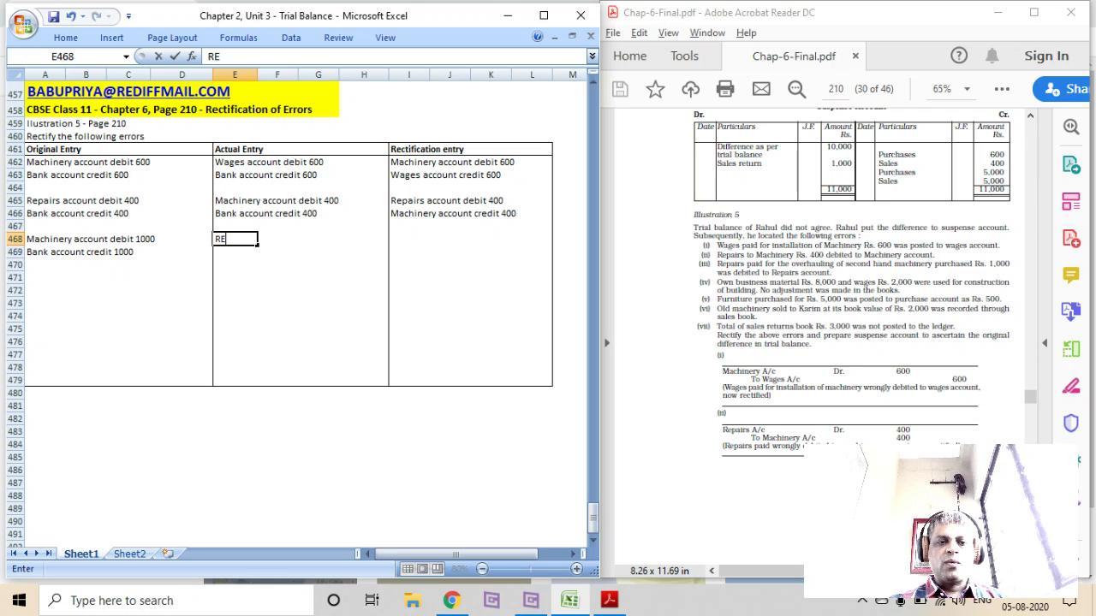
pyautogui.write('pairs accou')
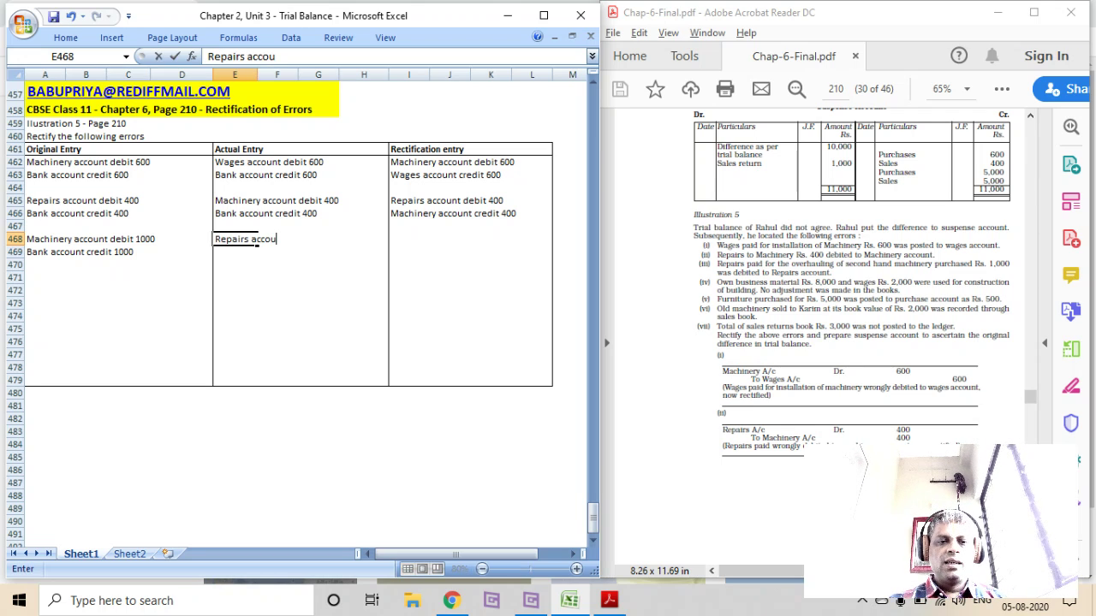
pyautogui.write('nt debit 10000')
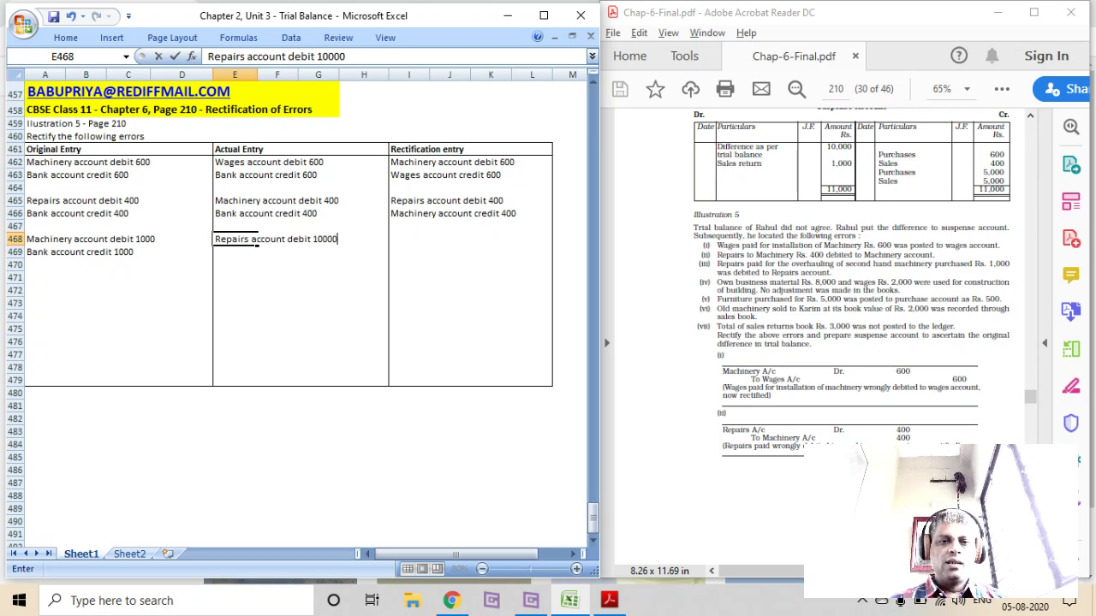
pyautogui.press('Return')
pyautogui.write('Bank')
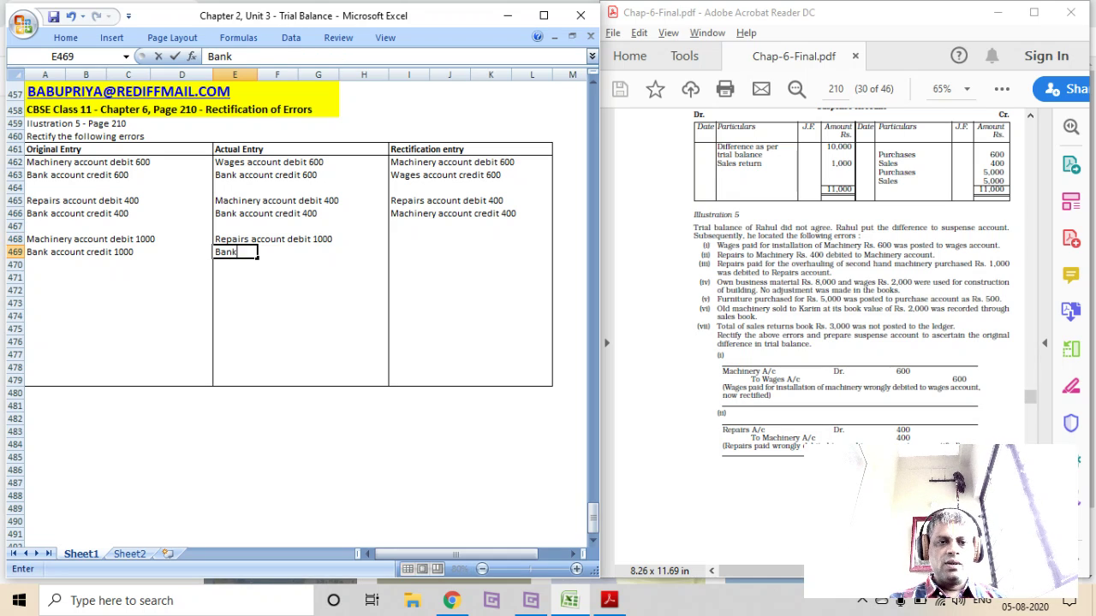
pyautogui.write(' account credit ')
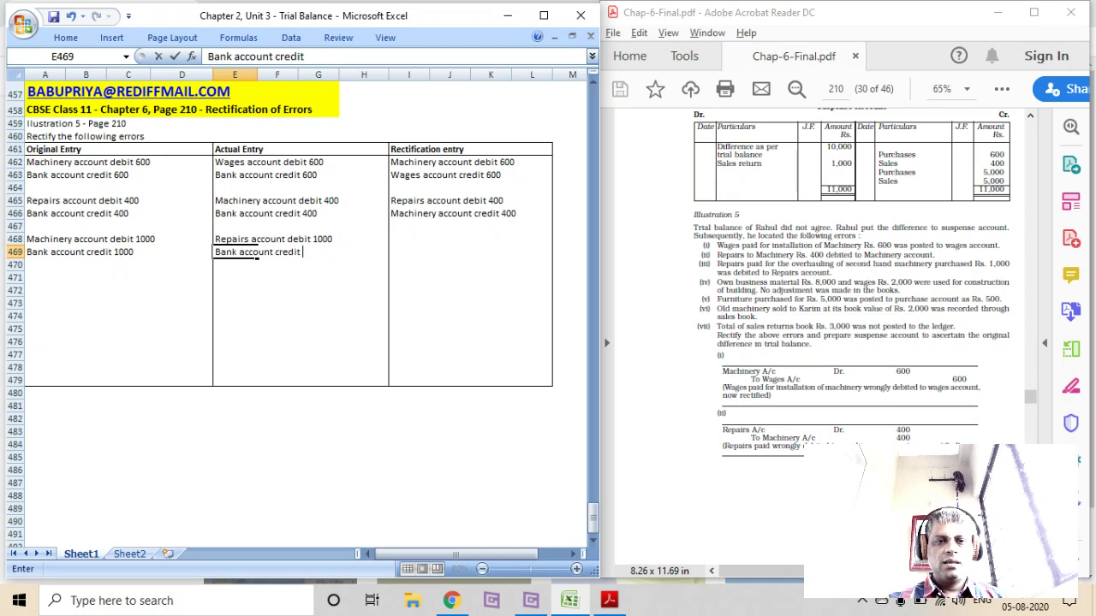
pyautogui.write('1000')
# Record the third rectification entry in I468:I469 as "Machinery account debit 1000" and "Repairs account credit 1000"
pyautogui.press('Up')
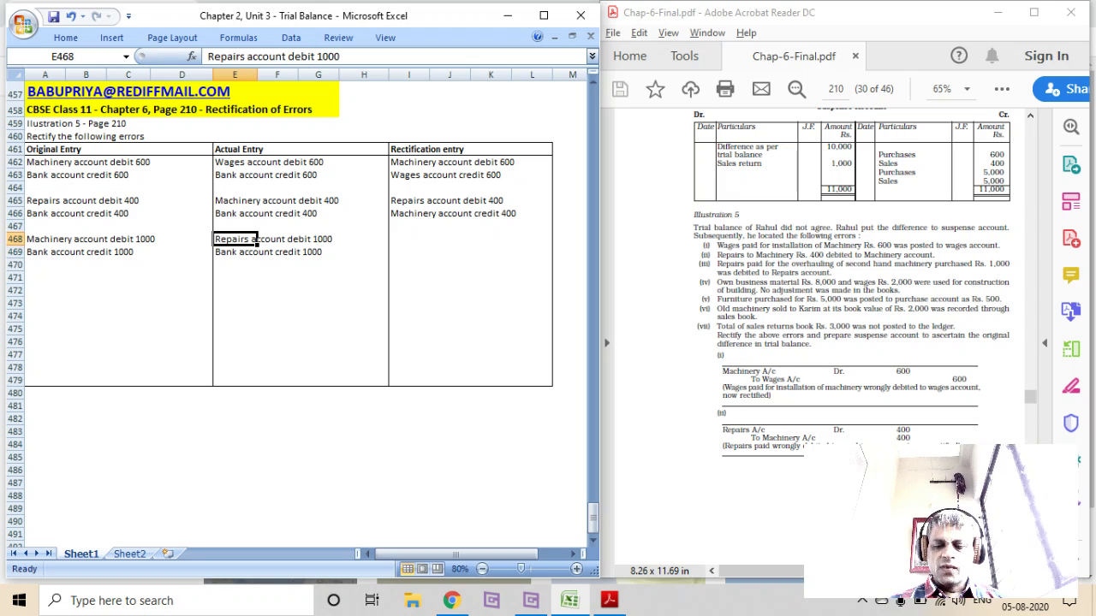
pyautogui.press('Right')
pyautogui.press('Right')
pyautogui.press('Right')
pyautogui.press('Right')
pyautogui.write('M')
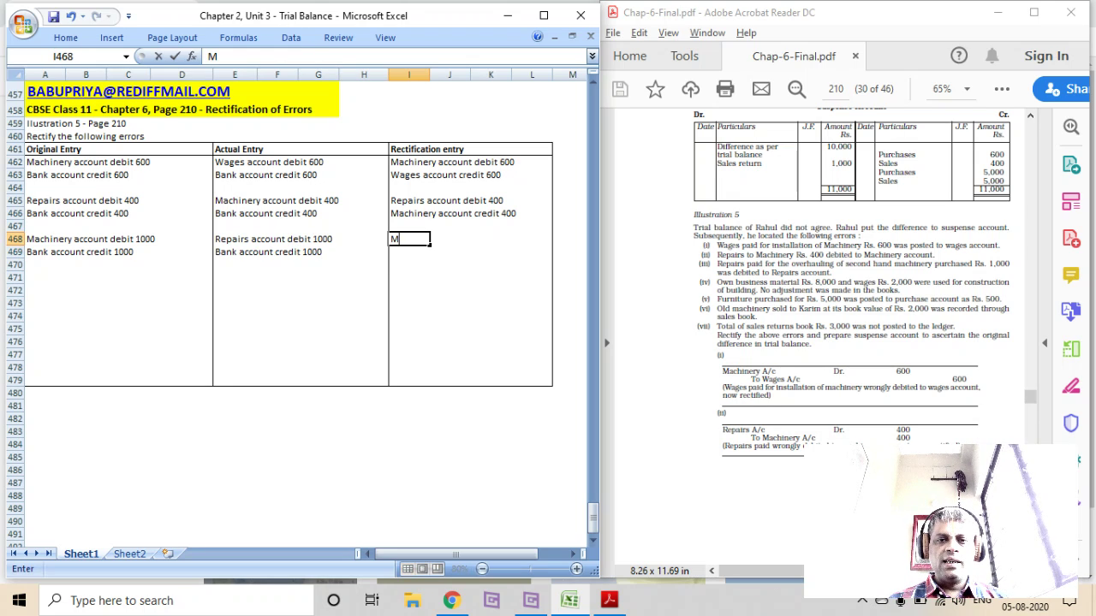
pyautogui.write('achinery accou')
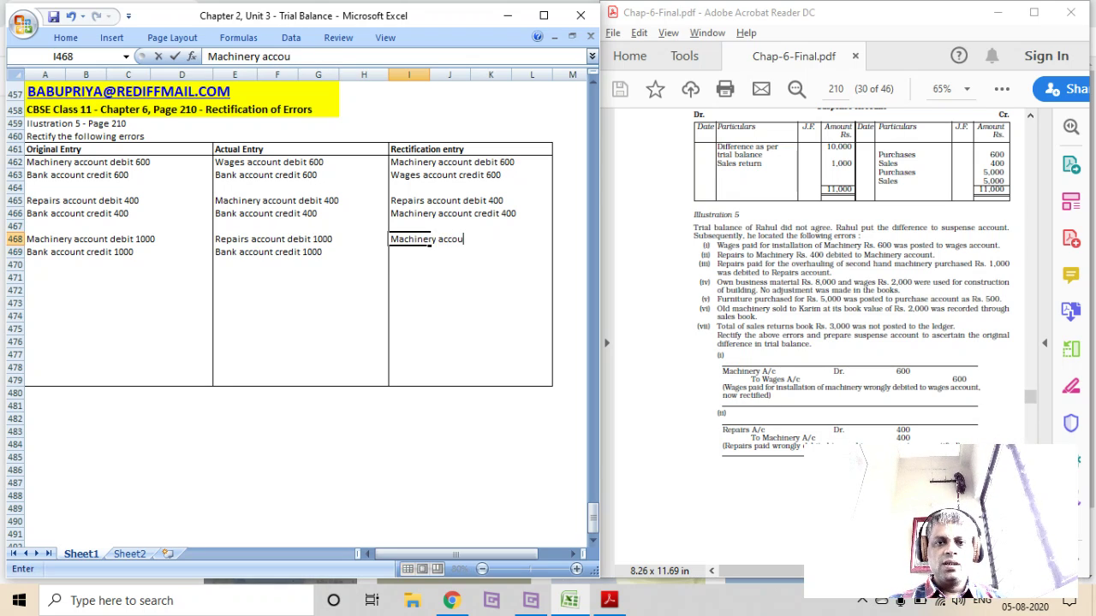
pyautogui.write('nt debit 1000')
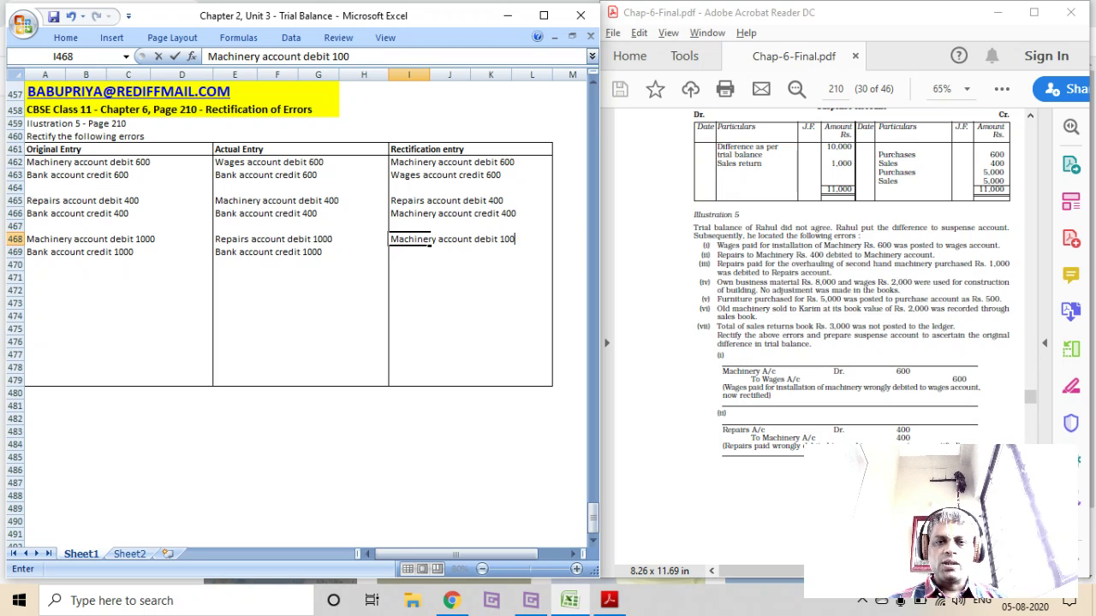
pyautogui.press('Return')
pyautogui.write('Repairs account f')
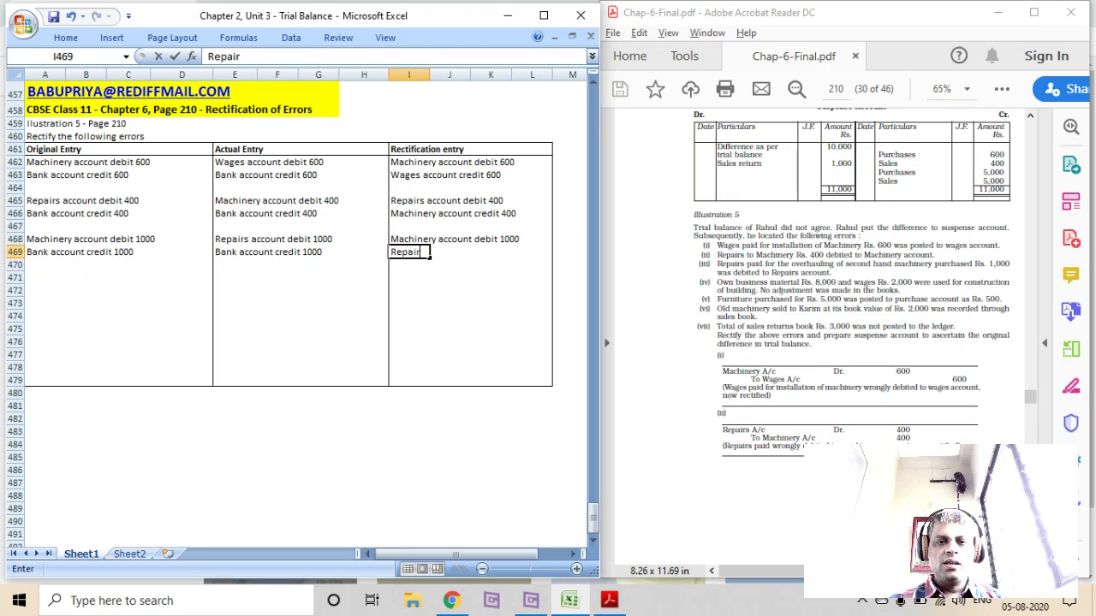
pyautogui.press('BackSpace')
pyautogui.press('BackSpace')
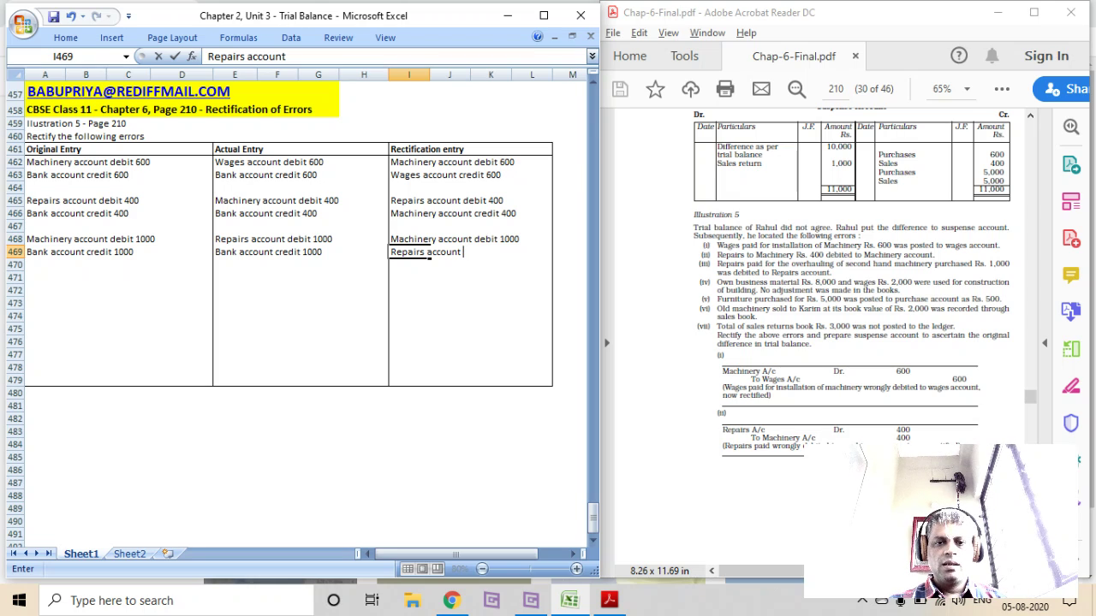
pyautogui.write('credit 1000')
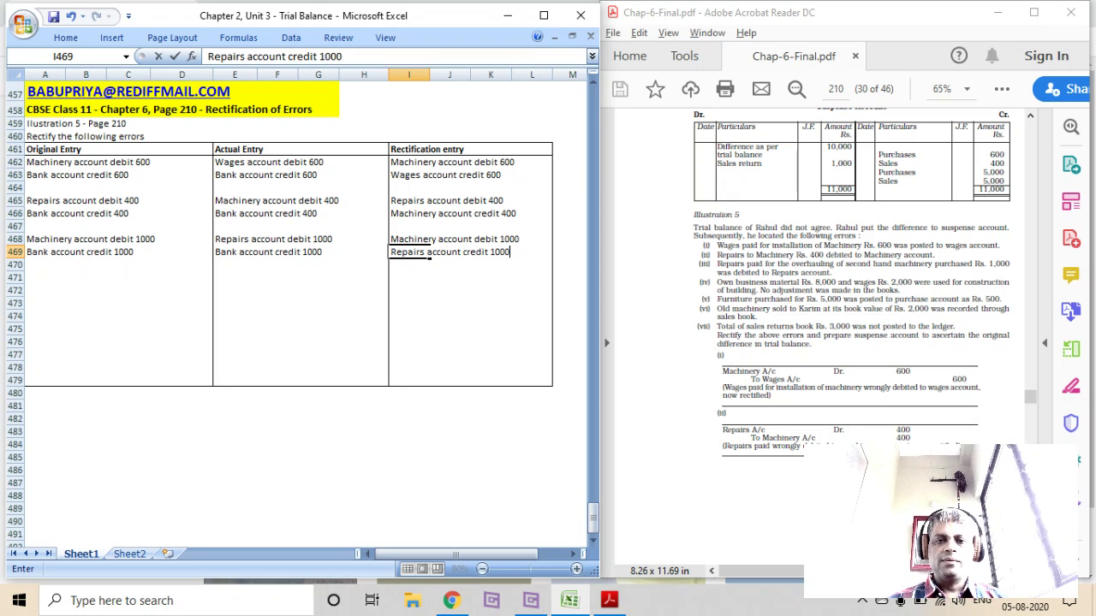
pyautogui.press('Return')
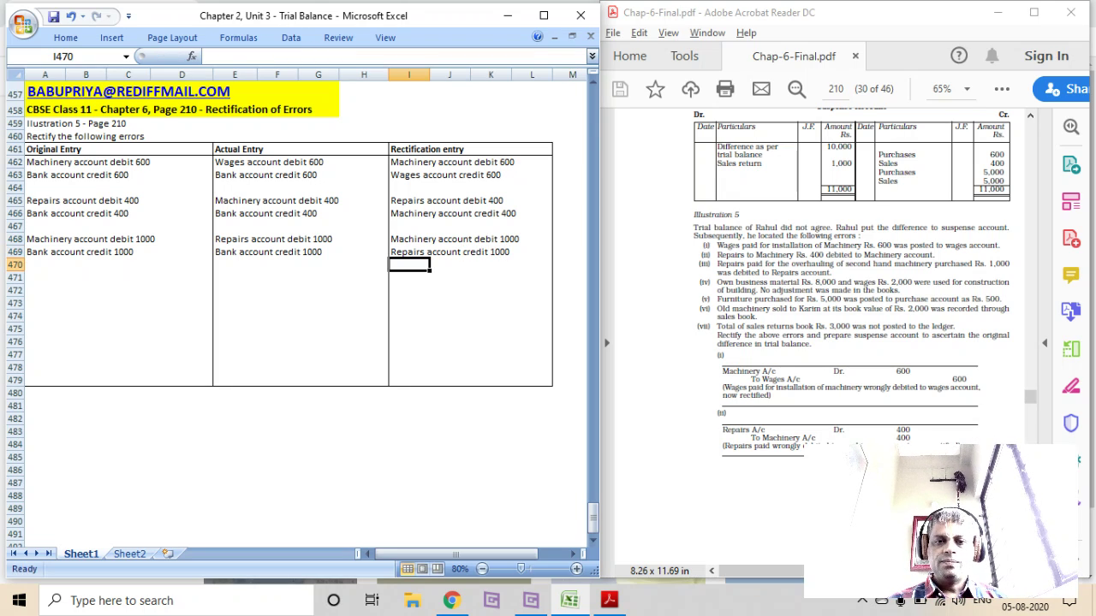
pyautogui.press('Left')
pyautogui.press('Left')
pyautogui.press('Left')
pyautogui.press('Left')
pyautogui.press('Left')
pyautogui.press('Left')
pyautogui.press('Left')
pyautogui.press('Left')
pyautogui.press('Down')
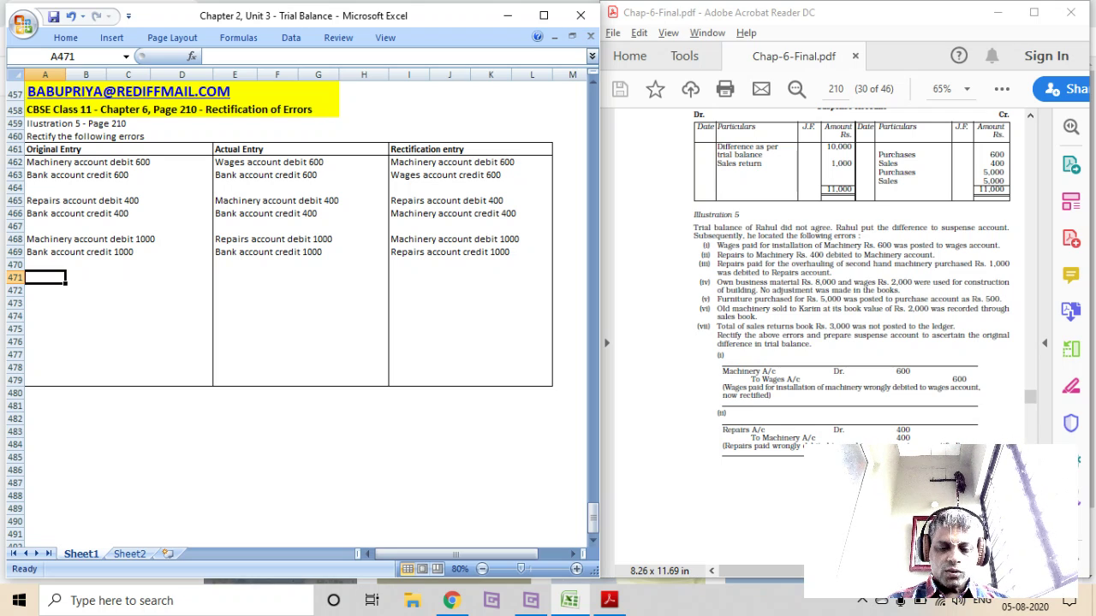
pyautogui.write('Pur')
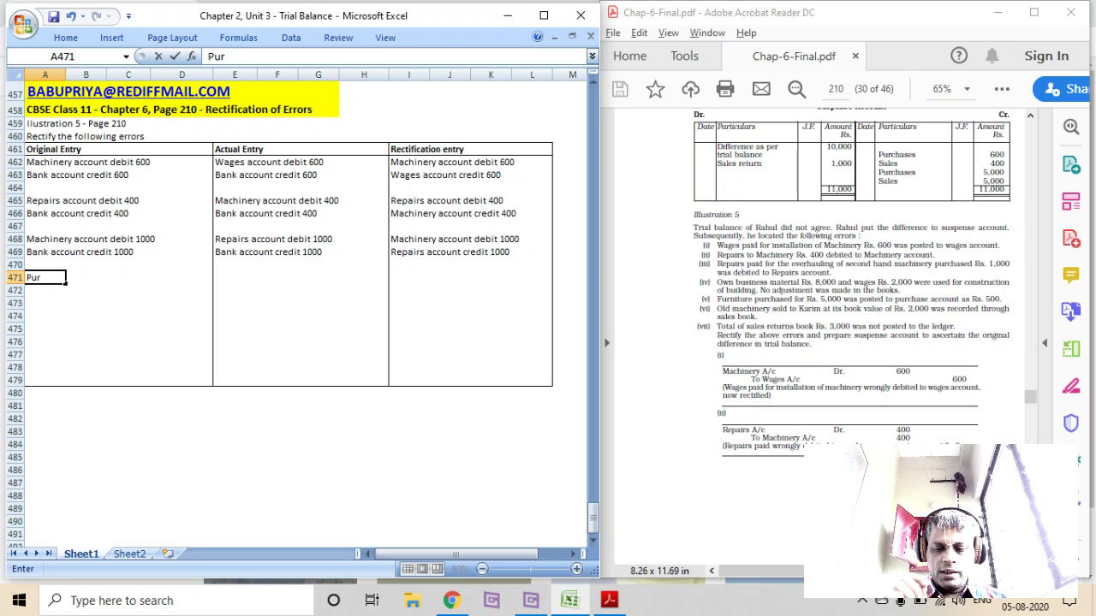
pyautogui.press('Escape')
# Record the first line of the fourth error's actual entry in E471 as "Purchase account debit 8000"
pyautogui.press('Right')
pyautogui.press('Right')
pyautogui.press('Right')
pyautogui.press('Right')
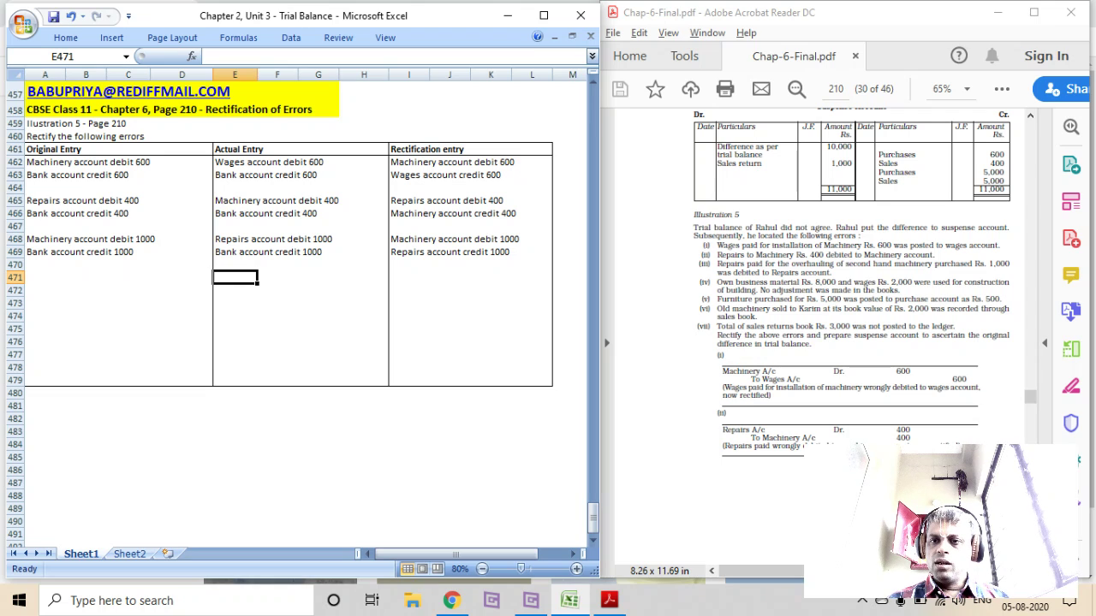
pyautogui.write('Purc')
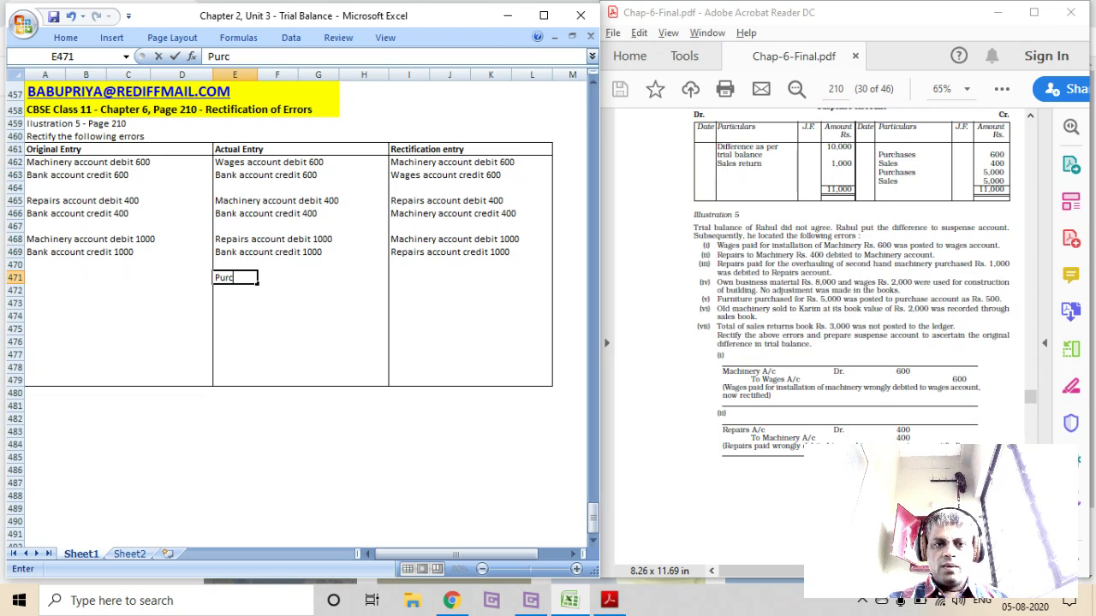
pyautogui.press('Escape')
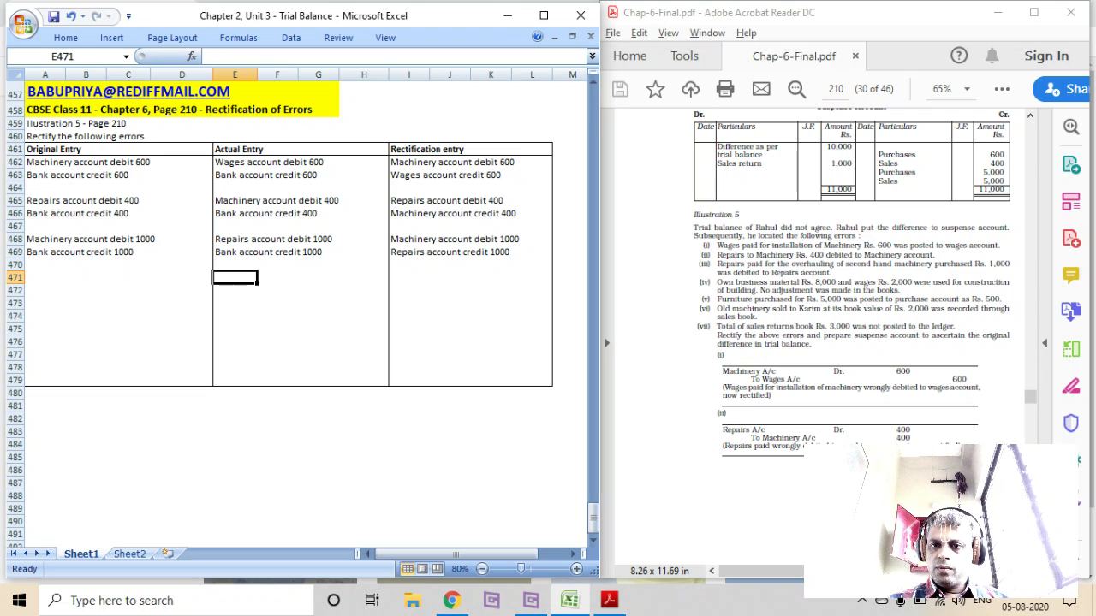
pyautogui.write('Purcha')
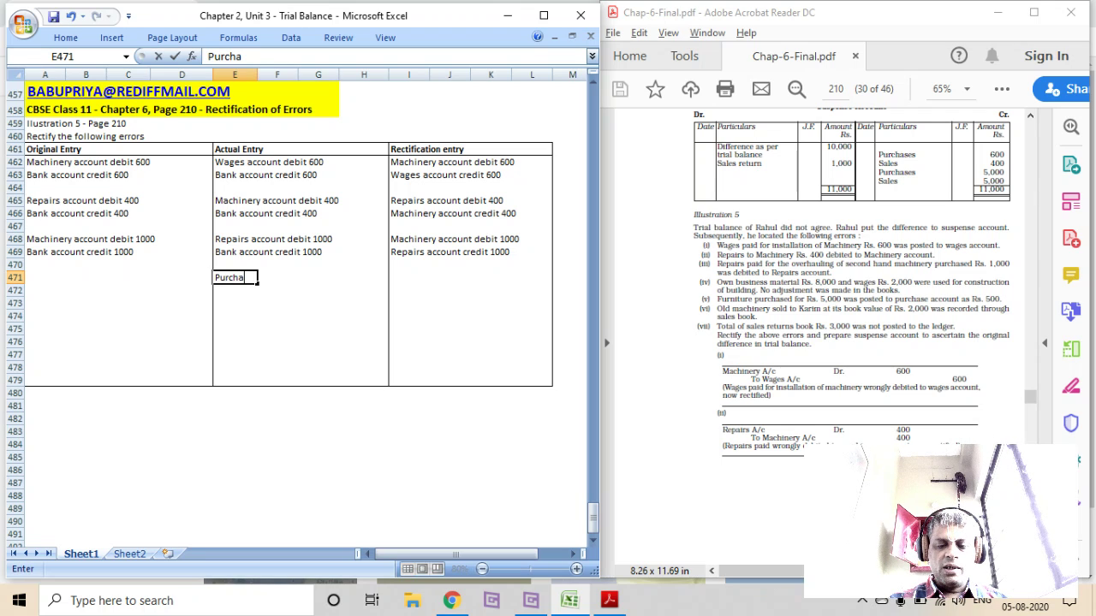
pyautogui.write('se account debit 8000')
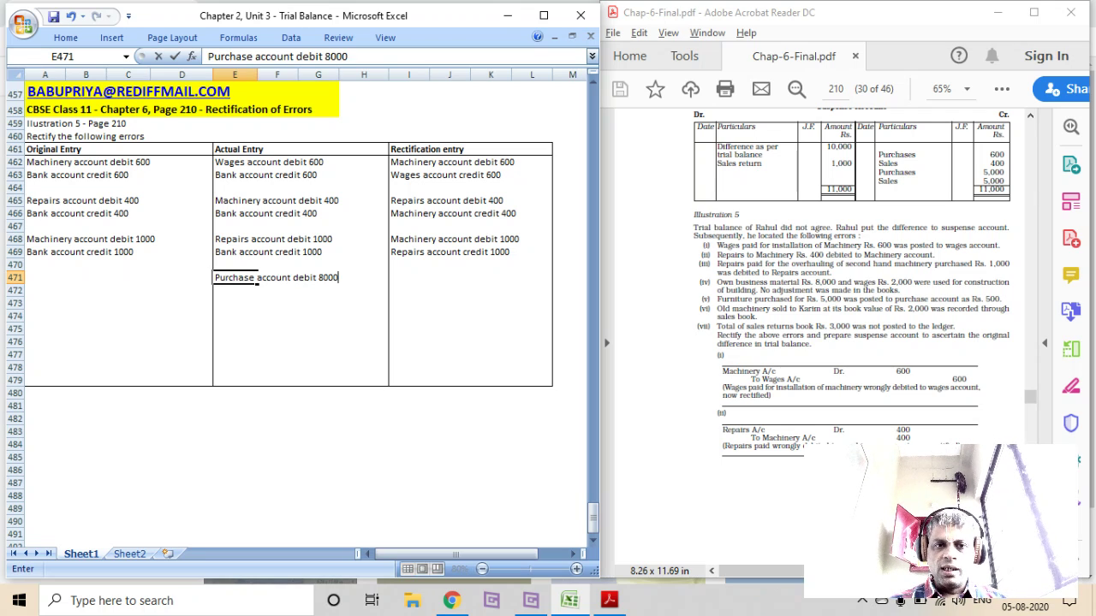
pyautogui.press('Return')
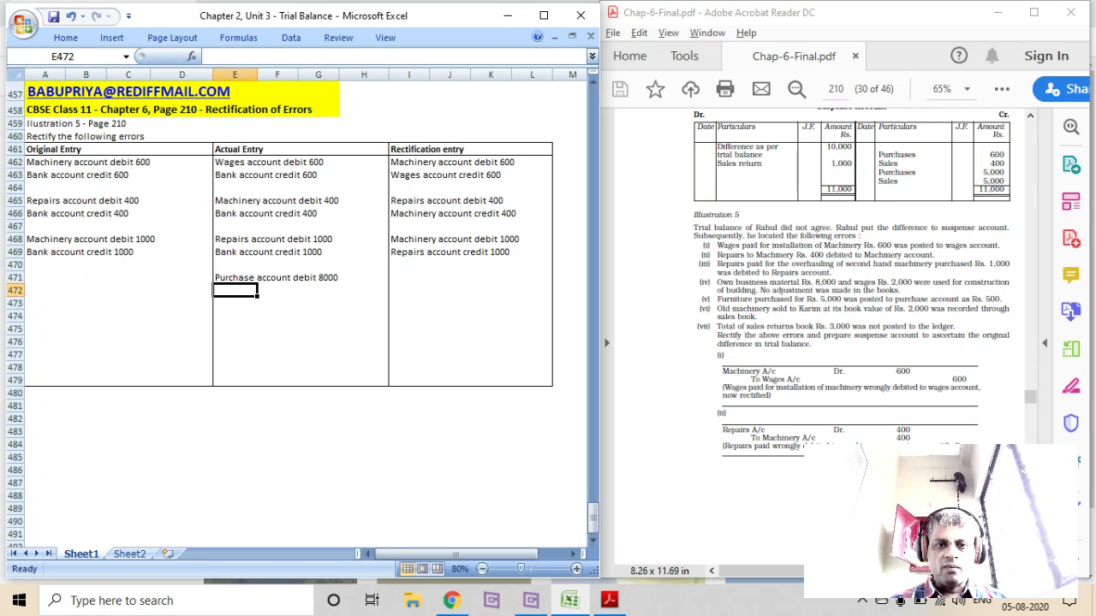
# Complete the fourth error's actual entry in E472:E473 with "Wages accout debit 2000" and "Bank account credit 10000"
pyautogui.write('Wages accou')
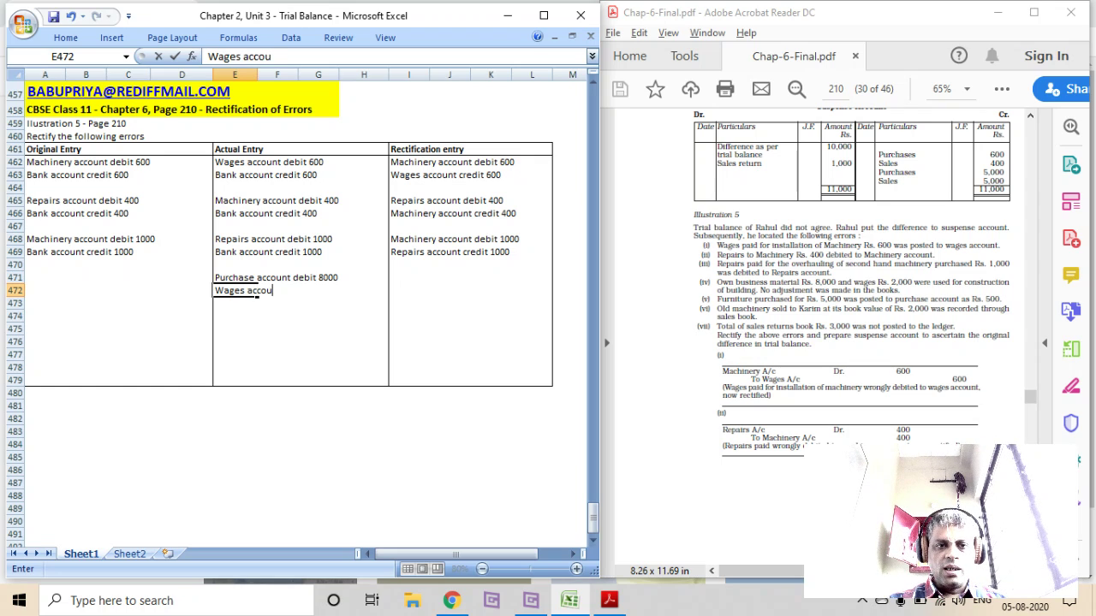
pyautogui.write('t debit ')
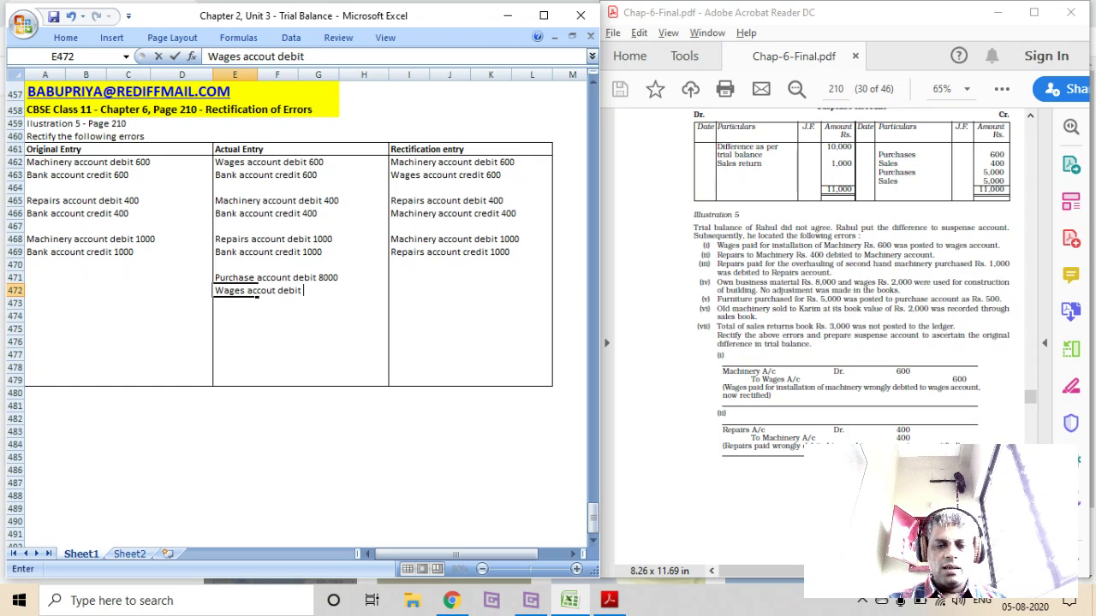
pyautogui.write('2000')
pyautogui.press('Return')
pyautogui.write('B')
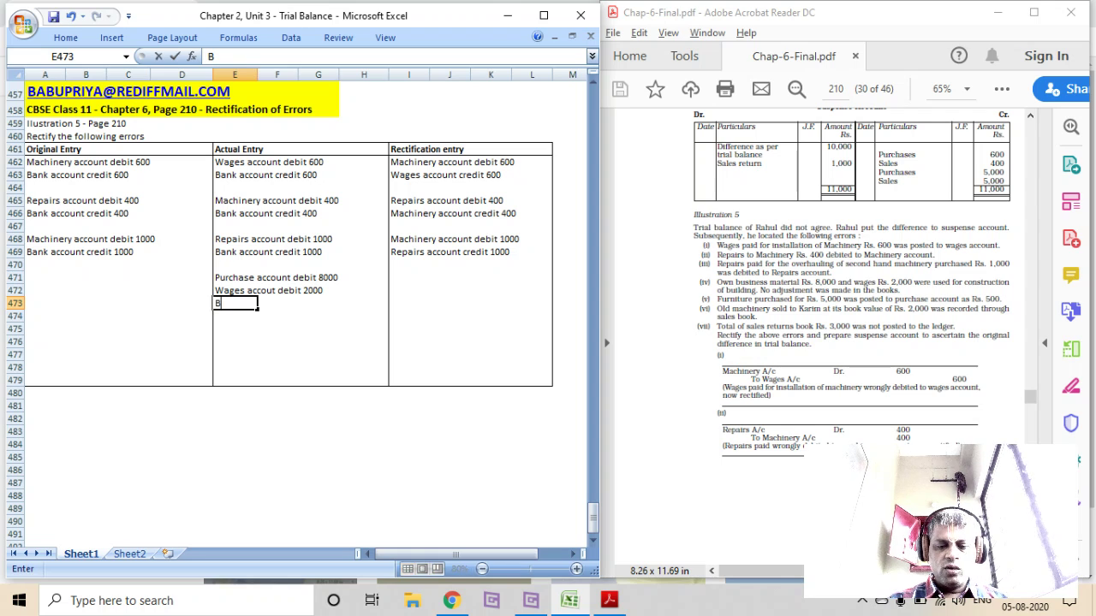
pyautogui.write('ank account credit')
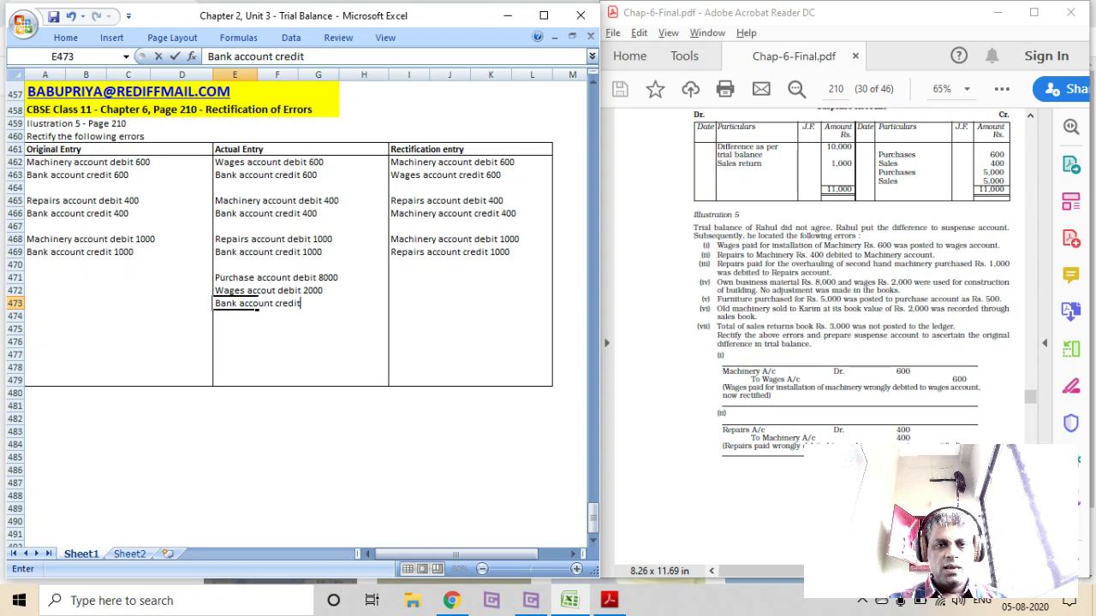
pyautogui.write(' 10000')
pyautogui.press('Return')
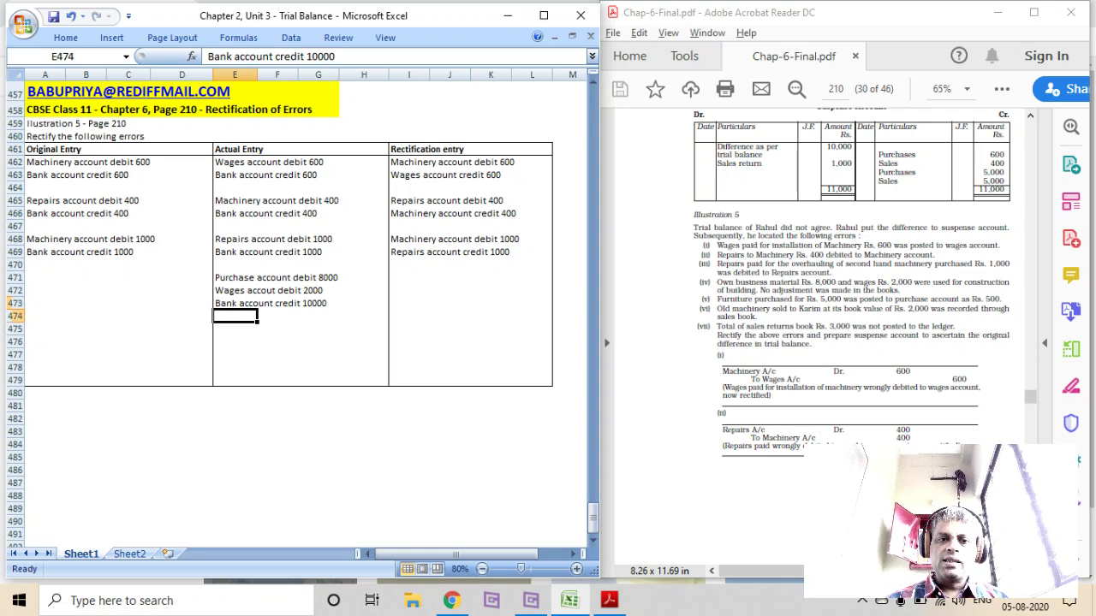
# Record the fourth error's original entry in A471:A472 as "Building account debit 10000" and "Bank account credit 10000"
pyautogui.press('Up')
pyautogui.press('Up')
pyautogui.press('Up')
pyautogui.press('Left')
pyautogui.press('Left')
pyautogui.press('Left')
pyautogui.press('Left')
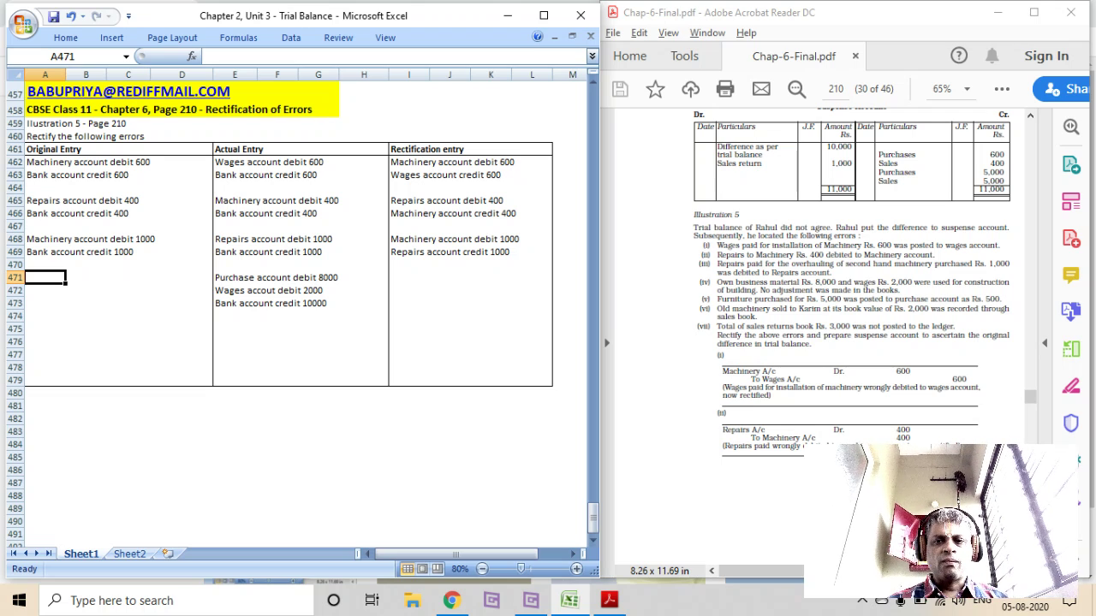
pyautogui.hotkey('alt', 'Tab')
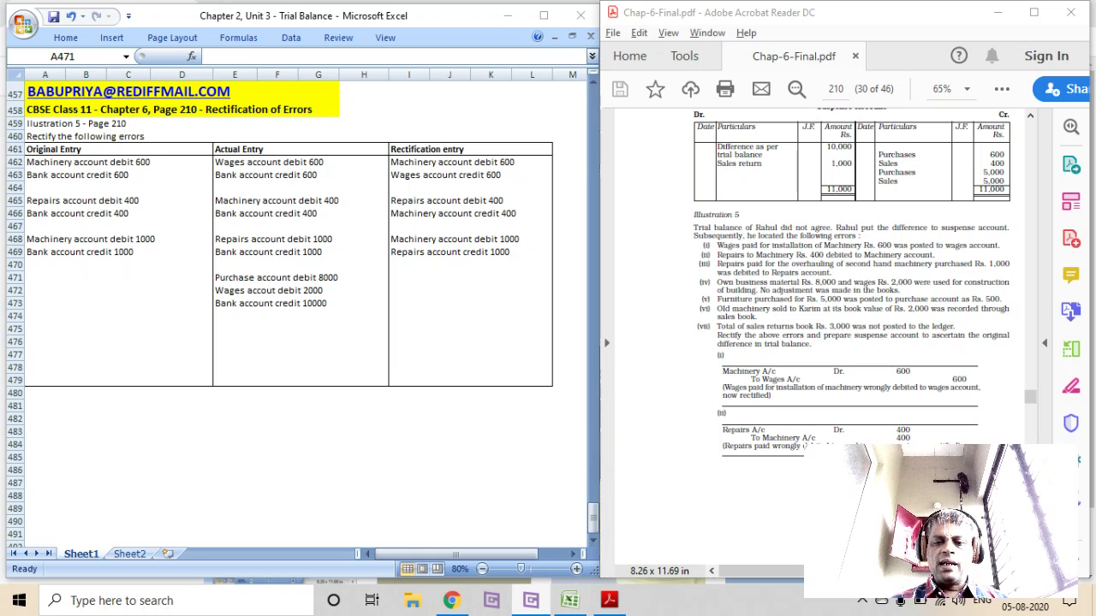
pyautogui.hotkey('alt', 'Tab')
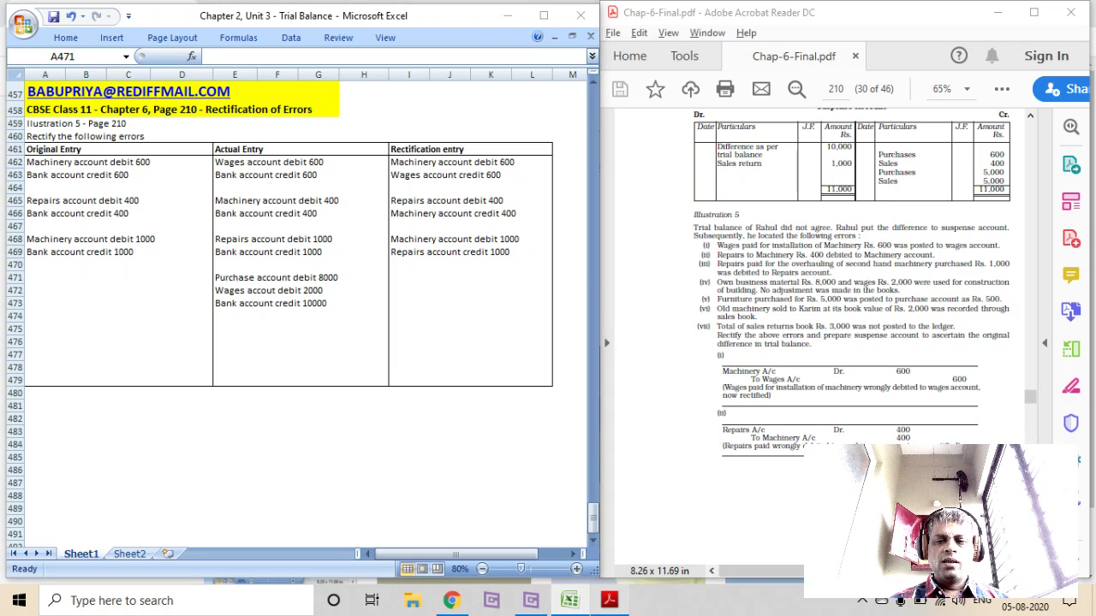
pyautogui.click(608, 600)
pyautogui.moveTo(569, 600)
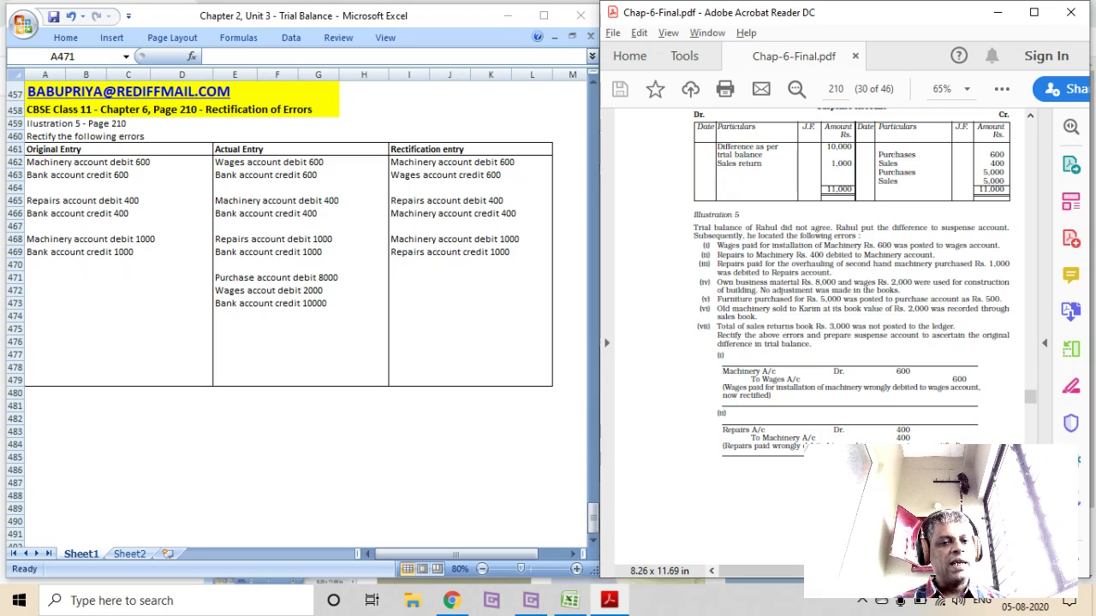
pyautogui.hotkey('alt', 'Tab')
pyautogui.write('B')
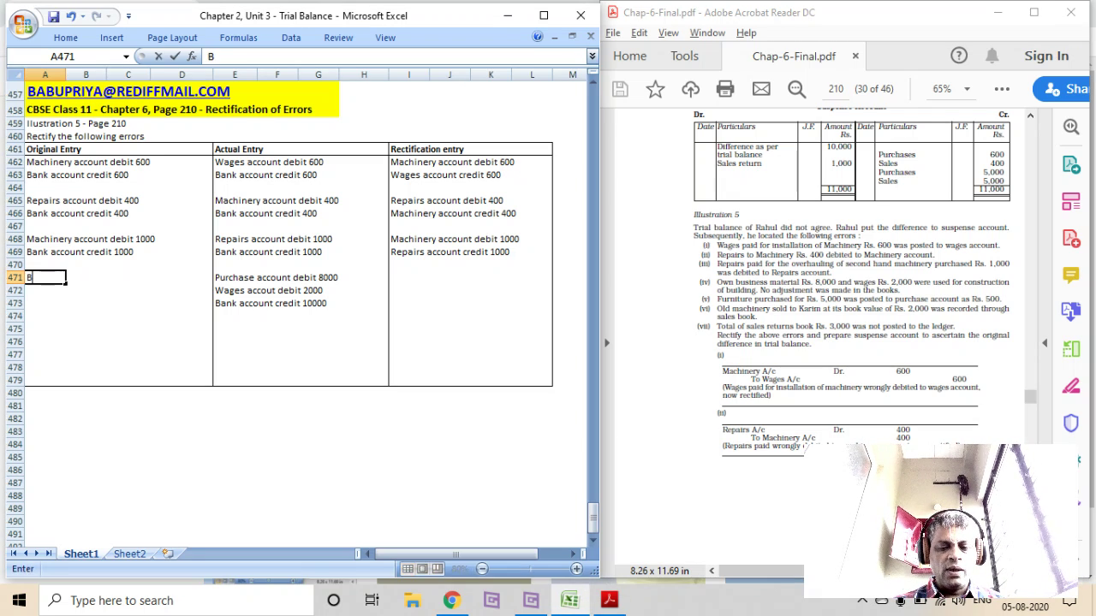
pyautogui.write('ailding')
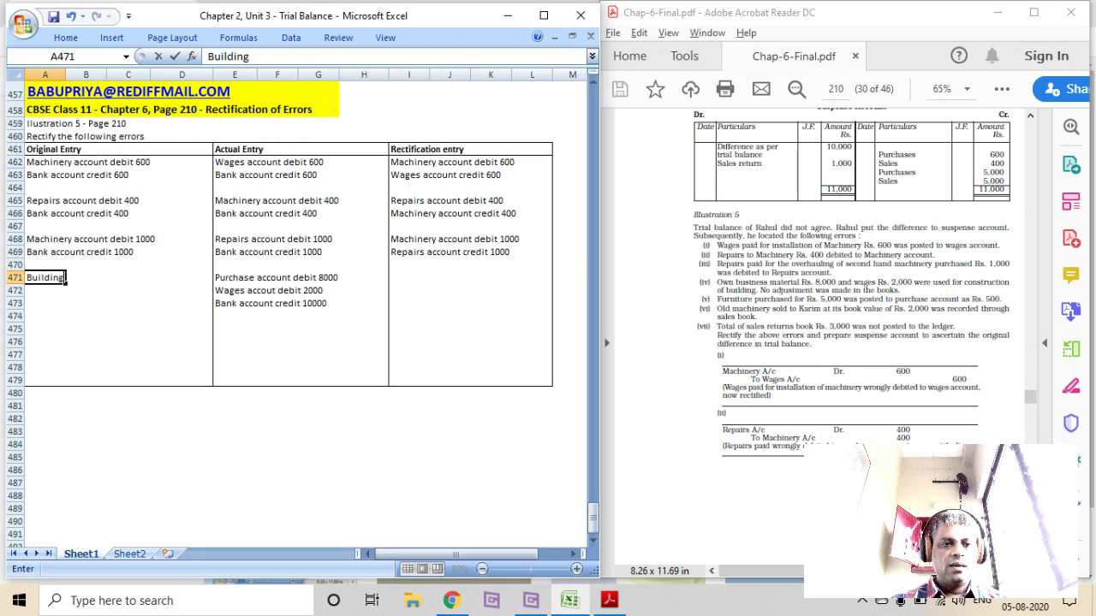
pyautogui.write(' account debit')
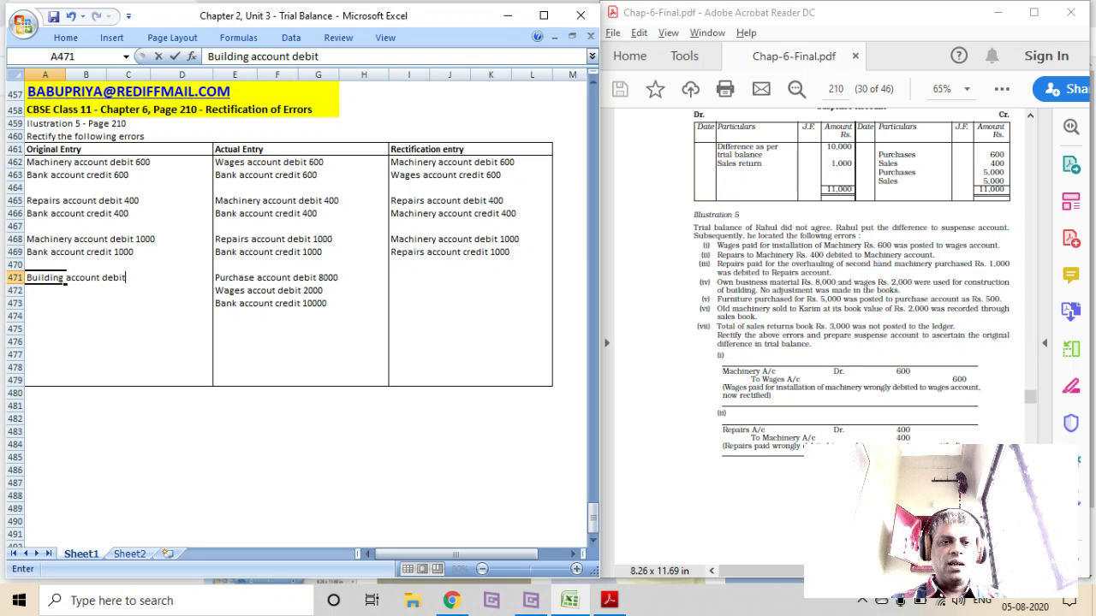
pyautogui.write(' 10000')
pyautogui.press('Return')
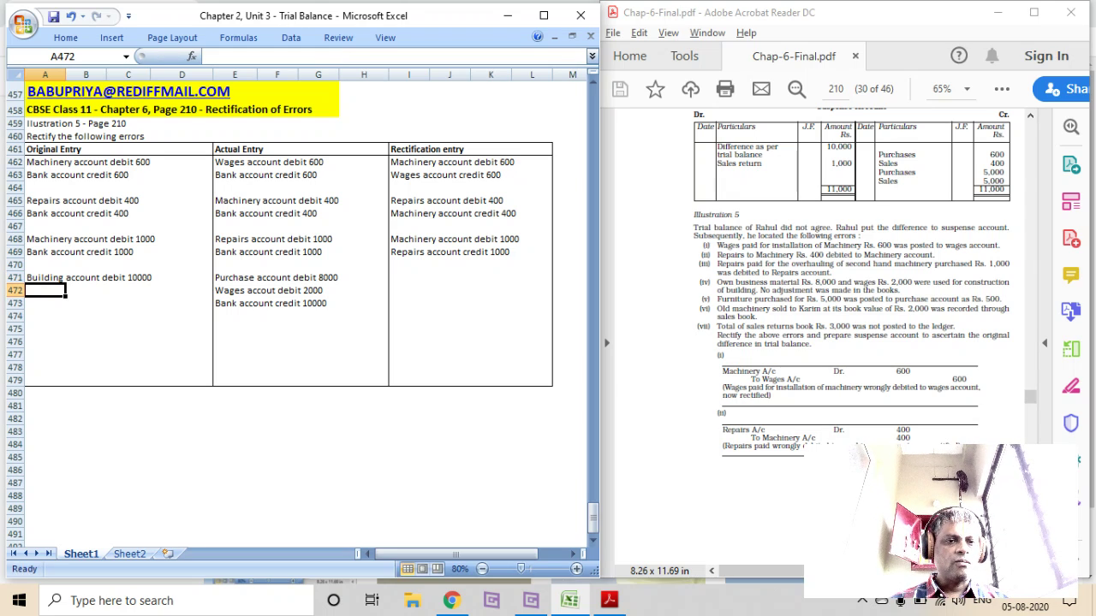
pyautogui.write('Bank account ')
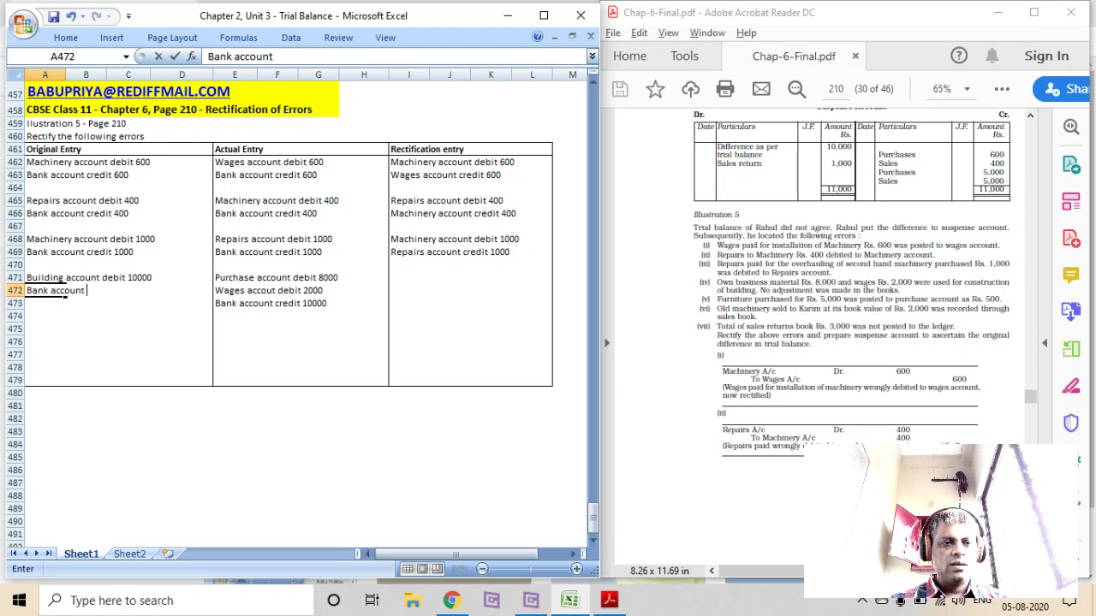
pyautogui.write('credit 10000')
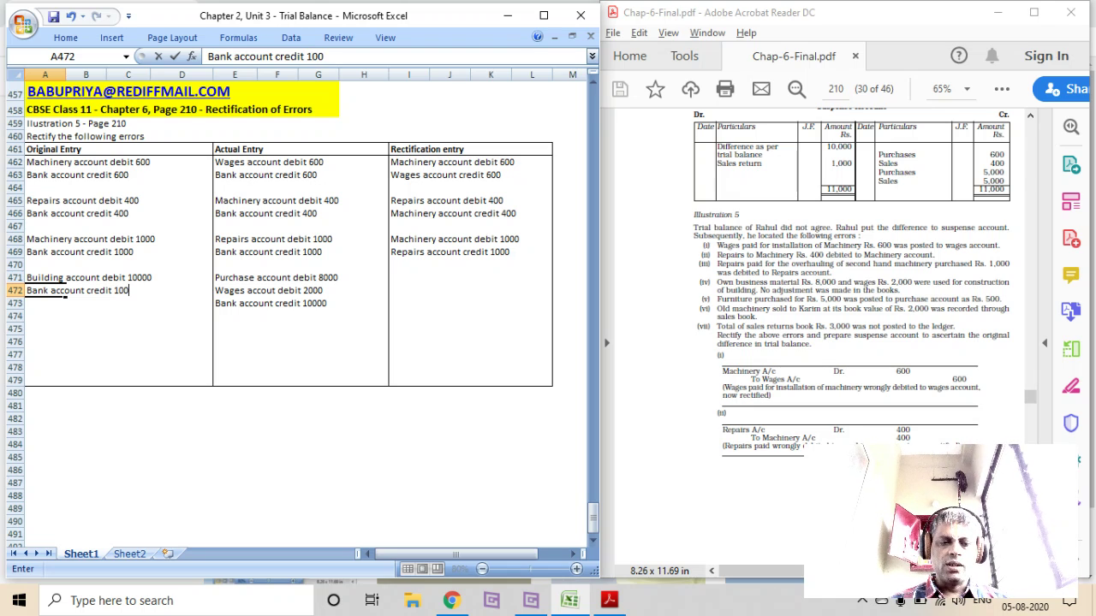
pyautogui.press('Up')
# Record the first line of the fourth error's rectification entry in I471 as "Building account debit 10000"
pyautogui.press('Right')
pyautogui.press('Right')
pyautogui.press('Right')
pyautogui.press('Right')
pyautogui.press('Right')
pyautogui.press('Right')
pyautogui.press('Right')
pyautogui.press('Right')
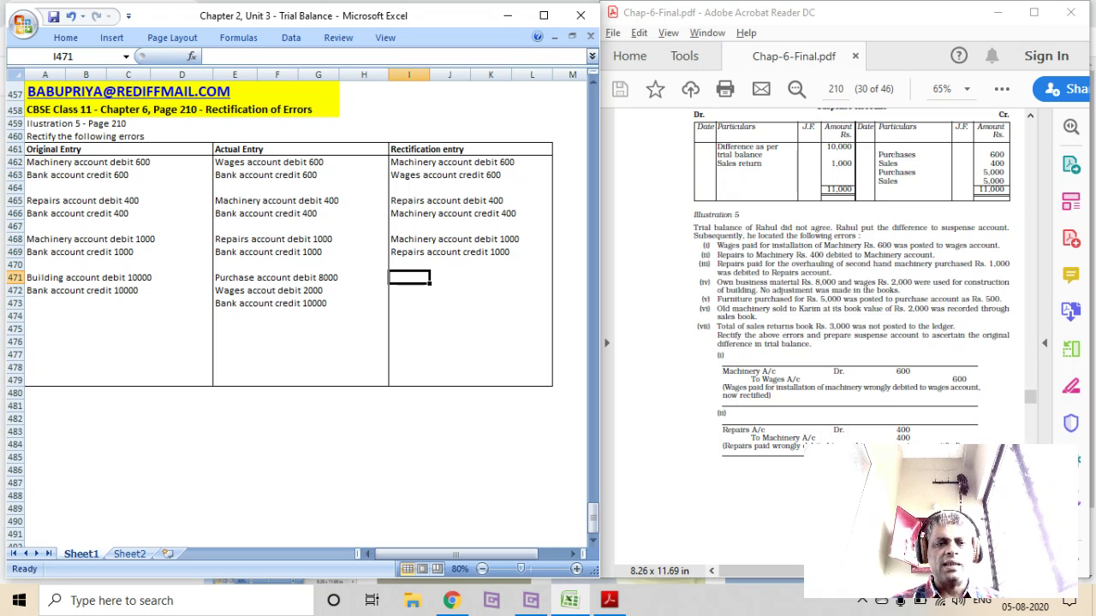
pyautogui.write('Building')
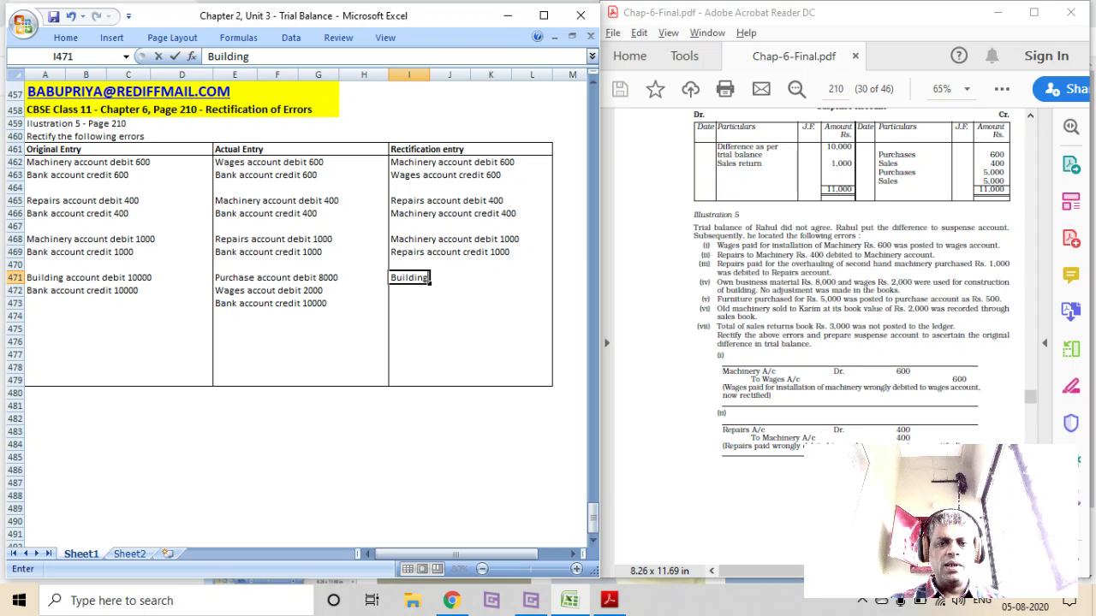
pyautogui.write(' account debit ')
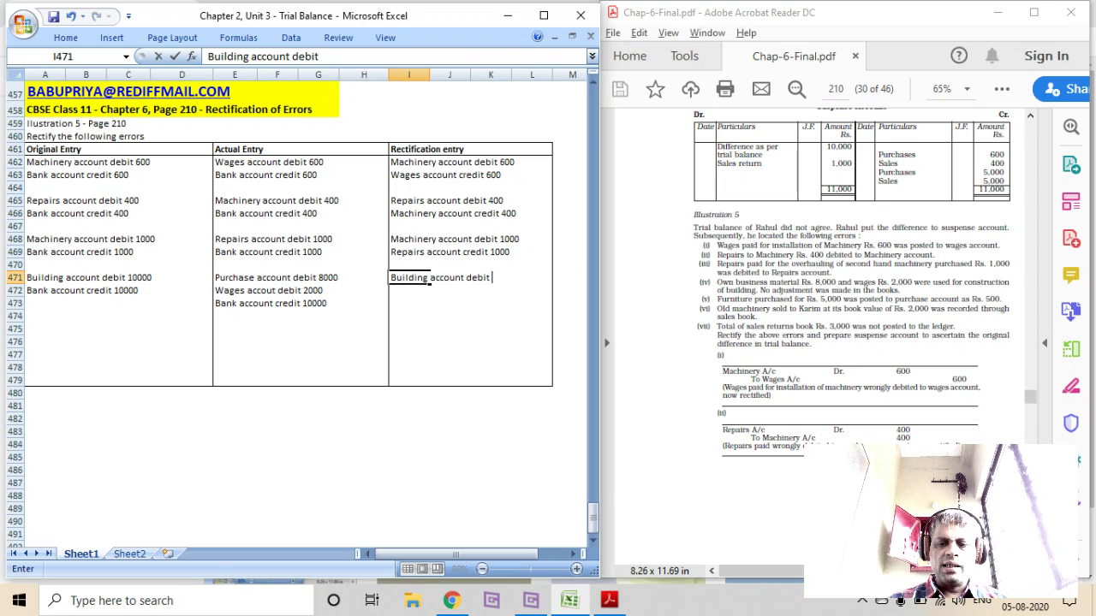
pyautogui.write('10000')
pyautogui.press('Return')
# Complete the fourth error's rectification entry in I472:I473 with "Purchase account credit 8000" and "Wages account credit 2000"
pyautogui.write('P')
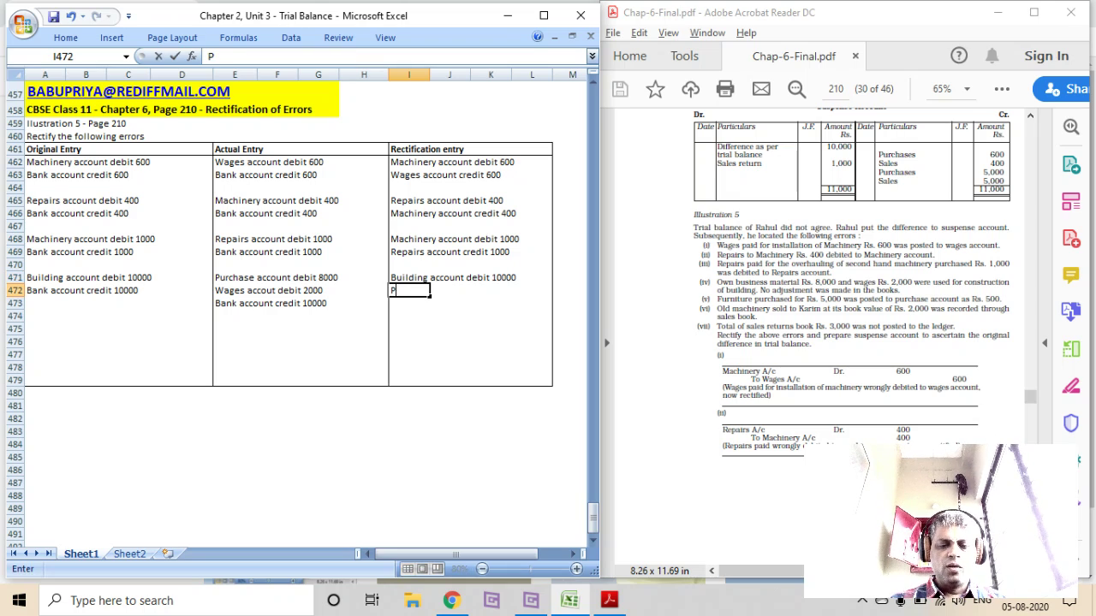
pyautogui.write('urchase accoun')
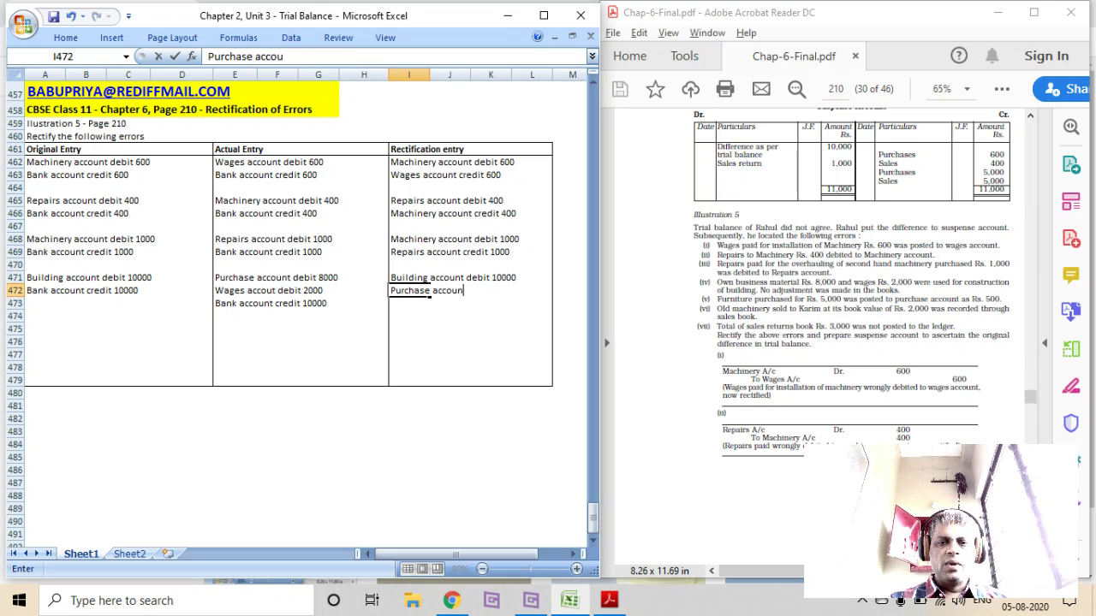
pyautogui.write('t credit')
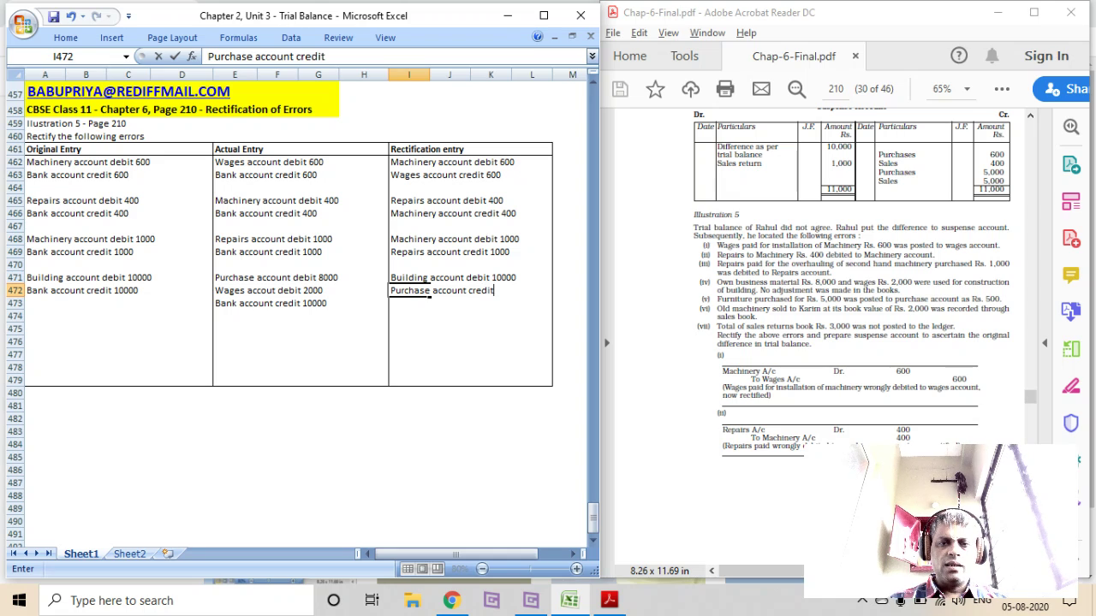
pyautogui.write(' 8000')
pyautogui.press('Return')
pyautogui.write('Wages a')
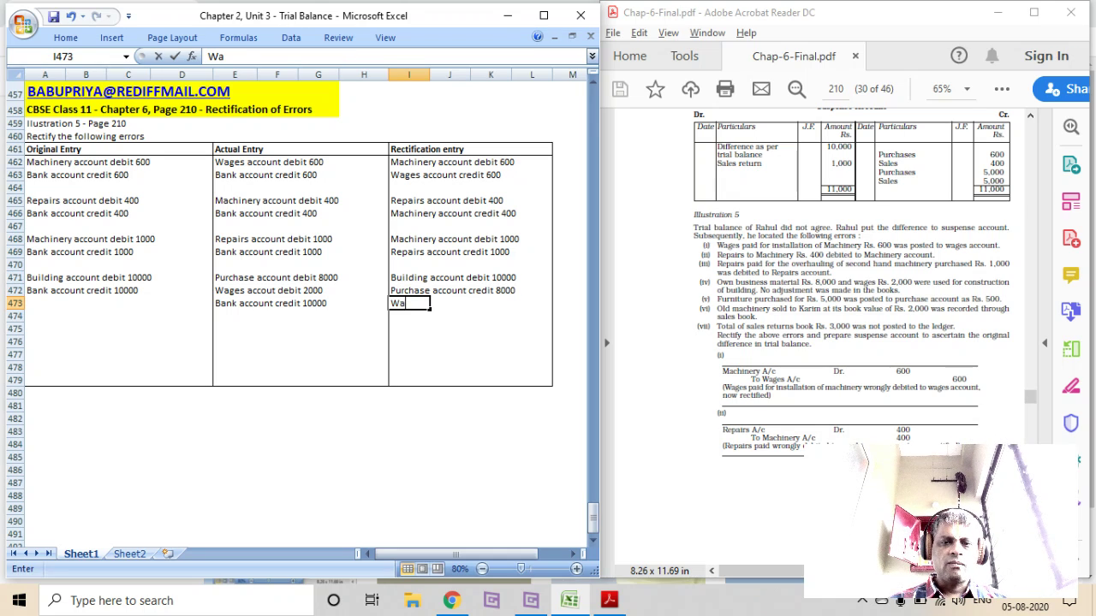
pyautogui.write('ccount credit')
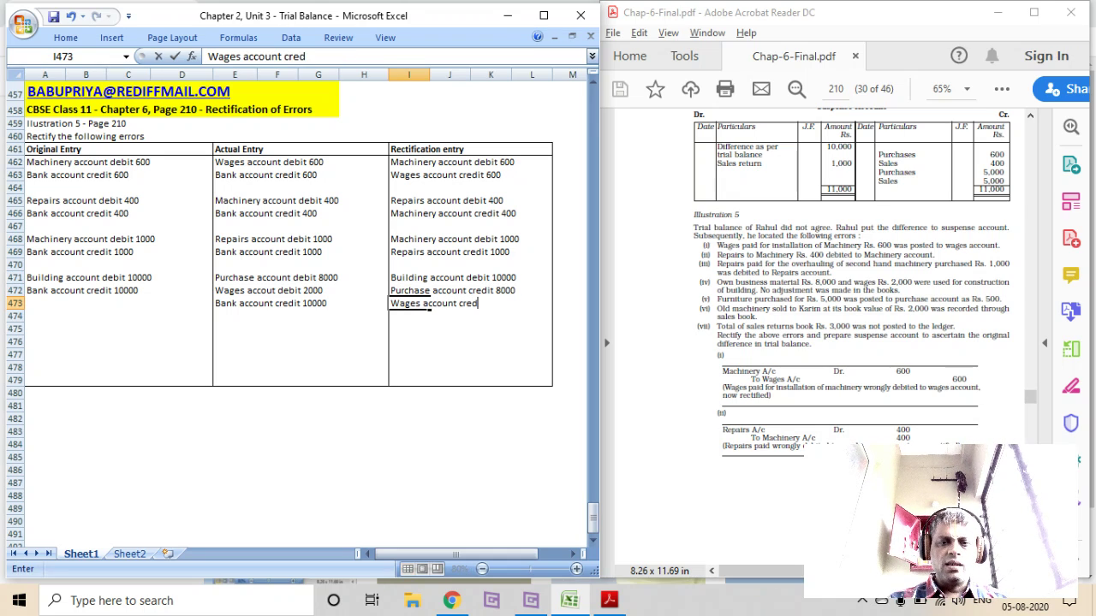
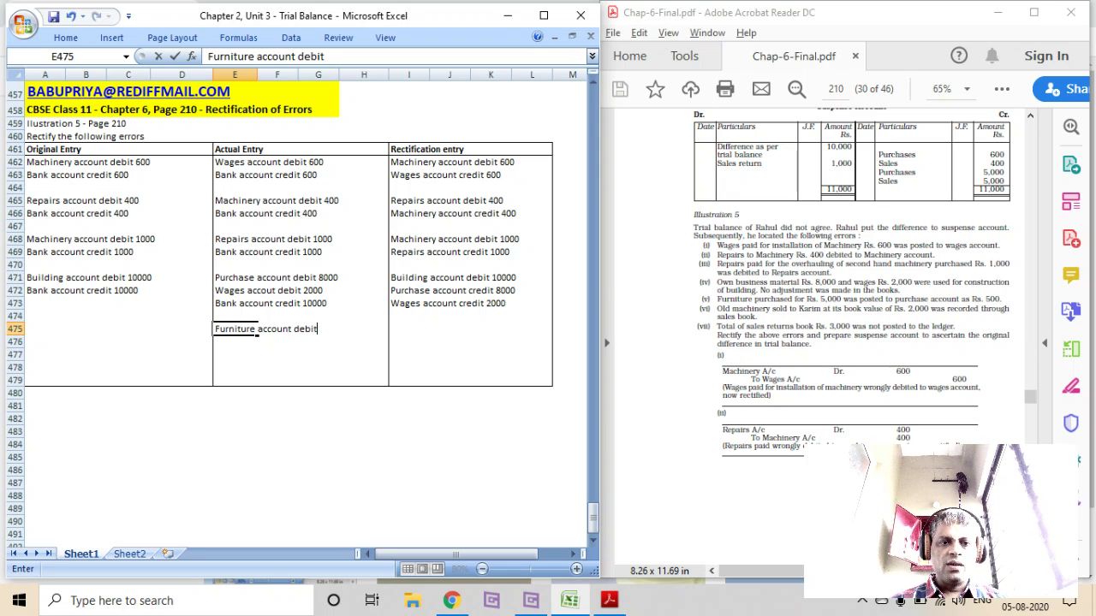
# Discard the unfinished text in E475 and record the fifth original entry in A475:A476 as "Furniture account debit 5000" and "Bank account credit 5000"
pyautogui.press('Escape')
pyautogui.press('Left')
pyautogui.press('Left')
pyautogui.press('Left')
pyautogui.press('Left')
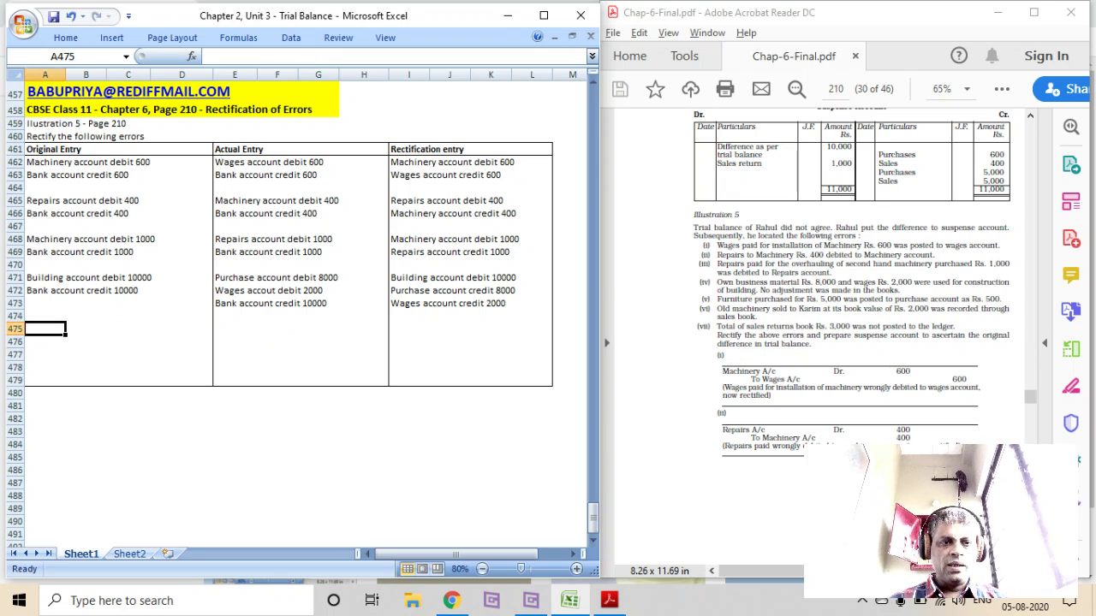
pyautogui.write('Furniture acco')
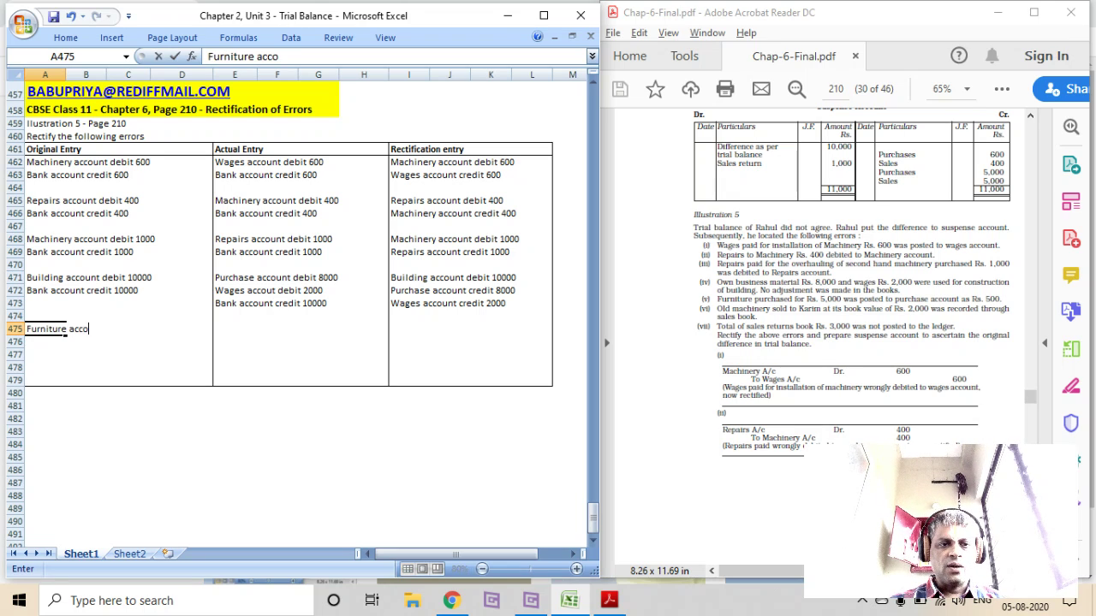
pyautogui.write('unt debit ')
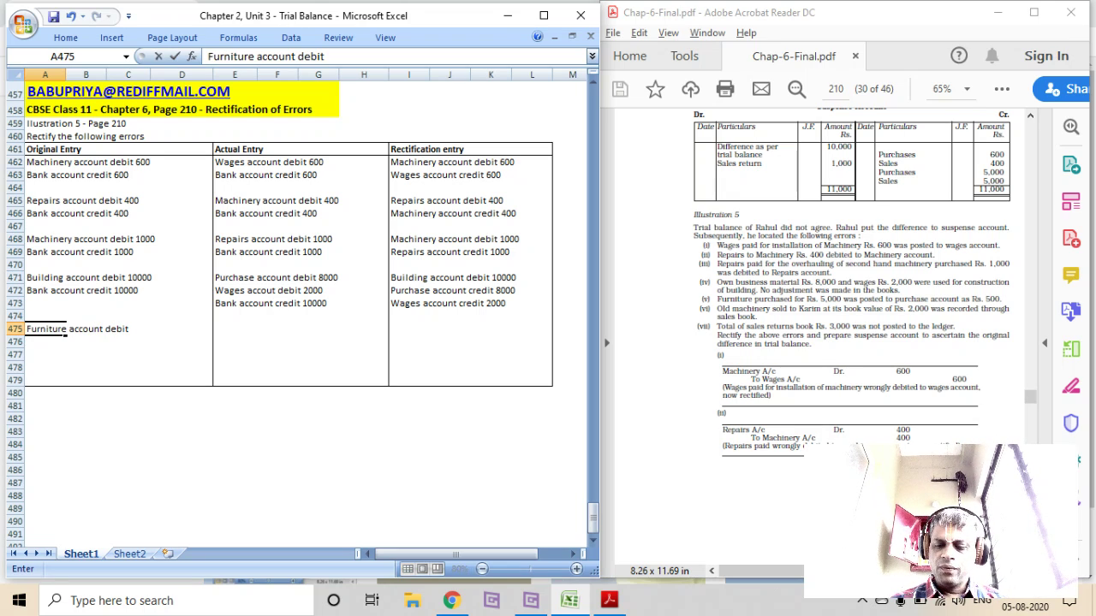
pyautogui.write('5000')
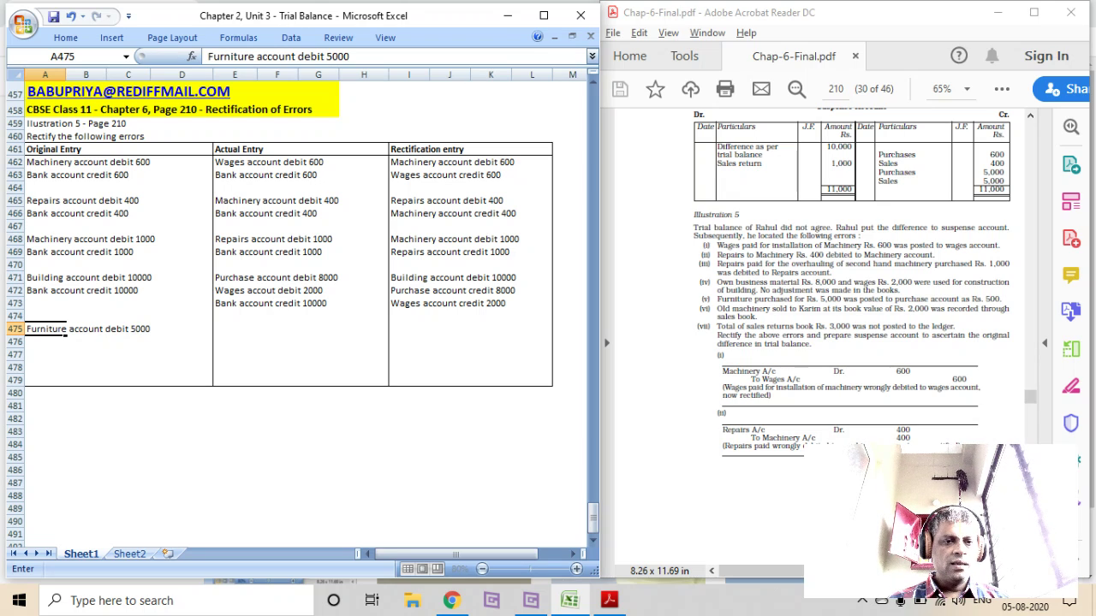
pyautogui.press('Return')
pyautogui.write('Bank account')
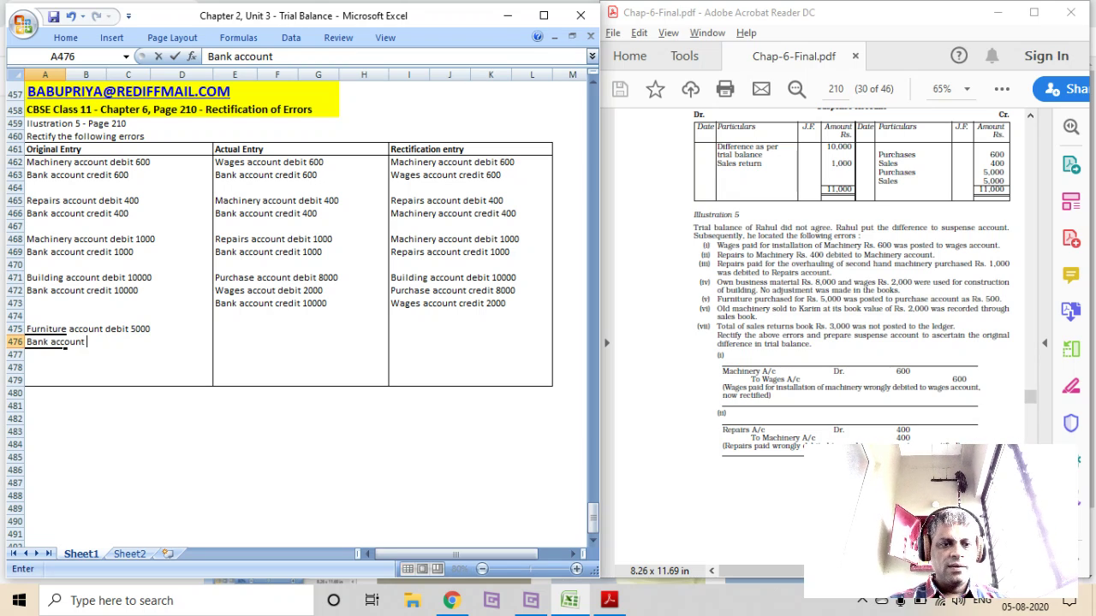
pyautogui.write(' credit 5000')
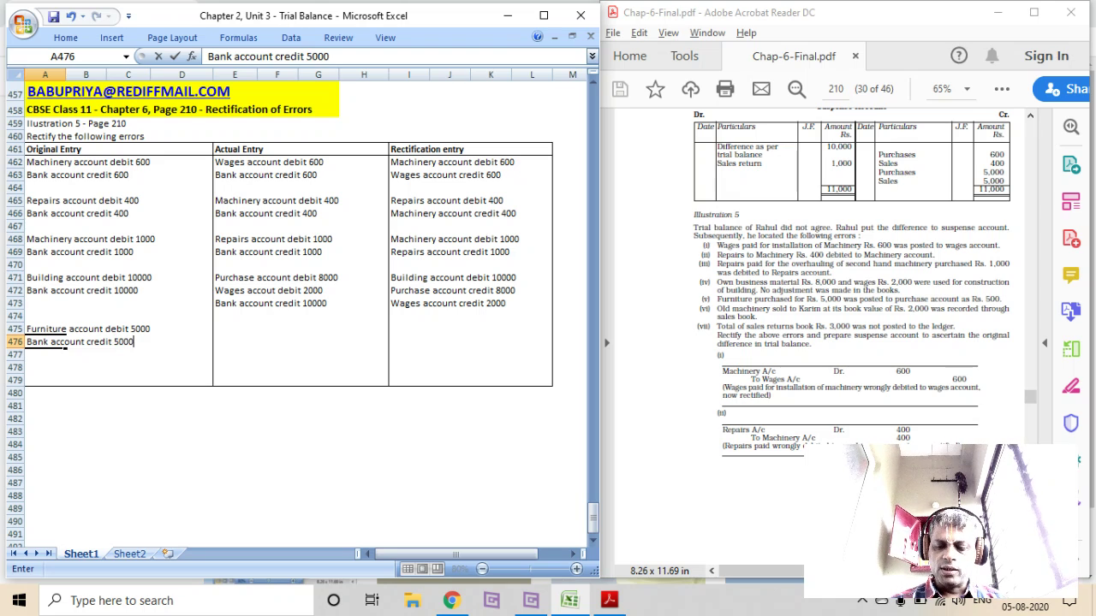
# Record the first line of the fifth error's actual entry in E475 as "Purchase account debit 500"
pyautogui.click(65, 331)
pyautogui.press('Right')
pyautogui.press('Right')
pyautogui.press('Right')
pyautogui.press('Right')
pyautogui.press('Right')
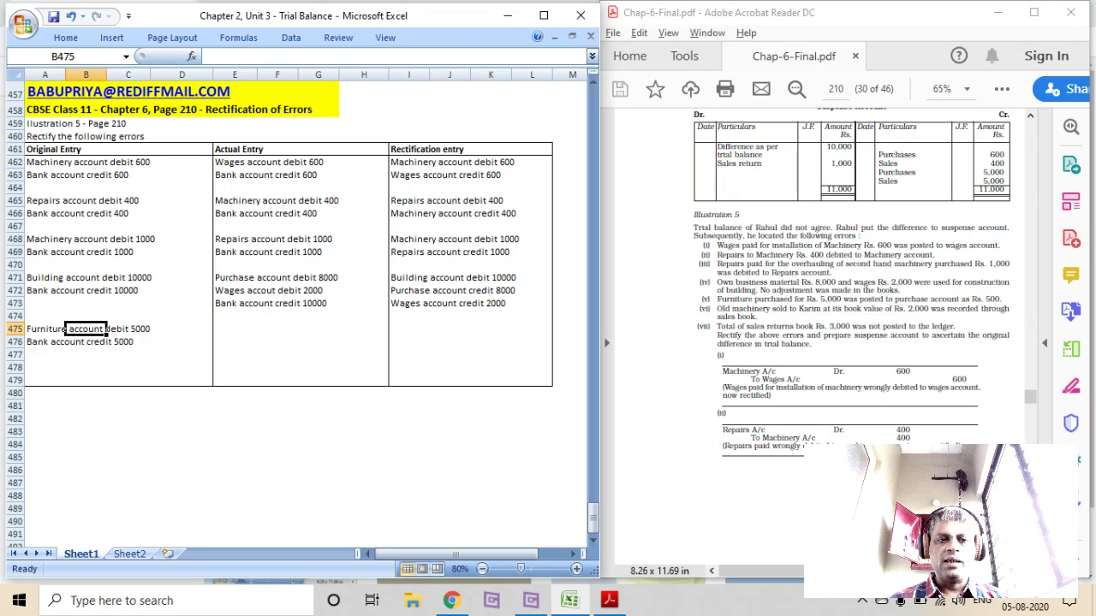
pyautogui.press('Left')
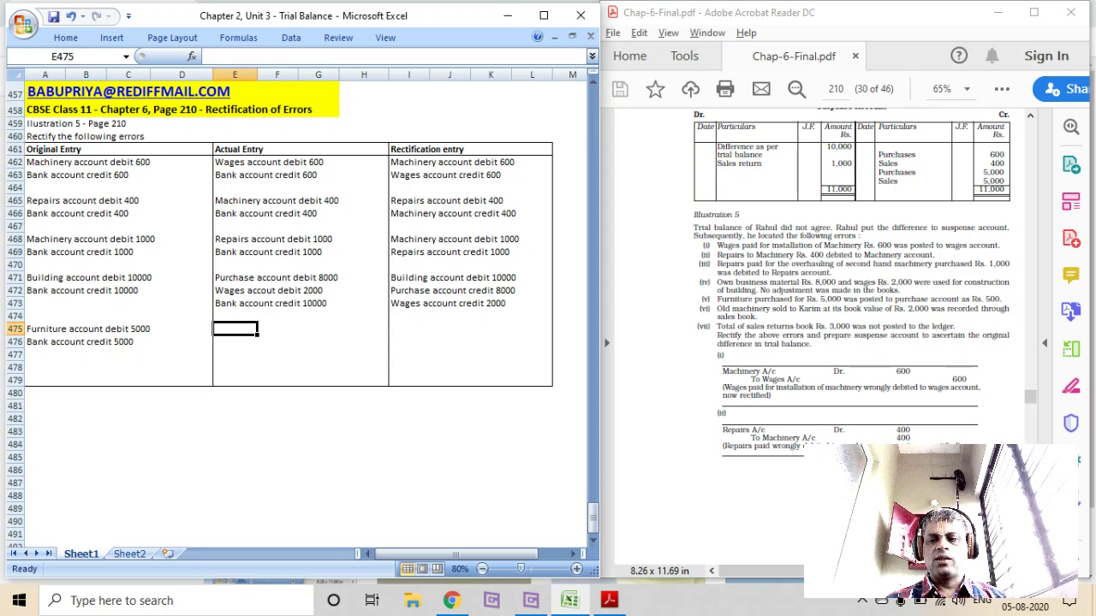
pyautogui.write('Purchase')
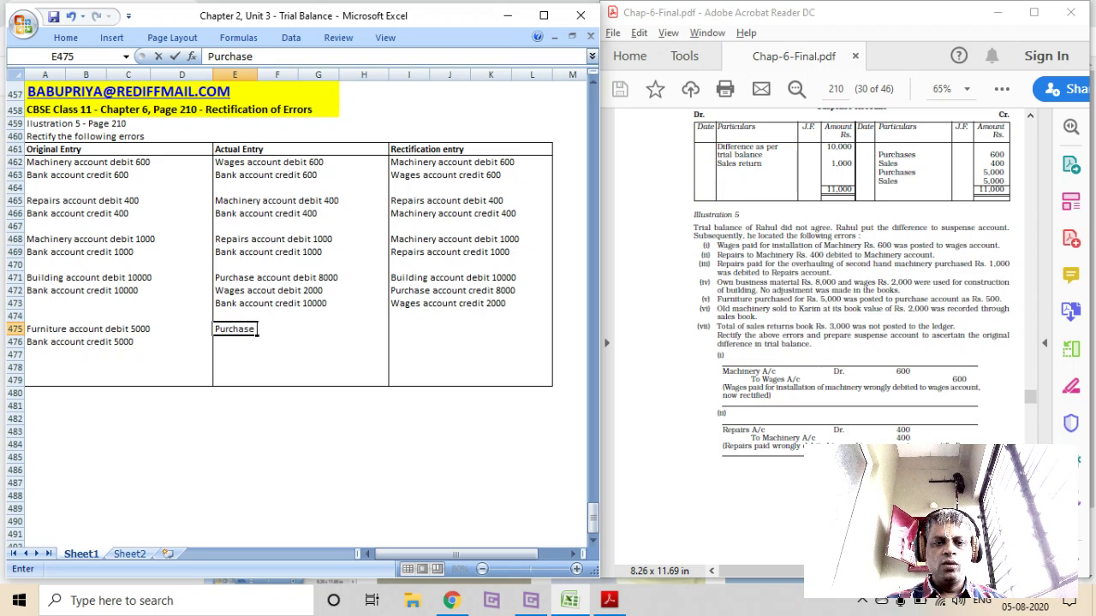
pyautogui.write(' account deb')
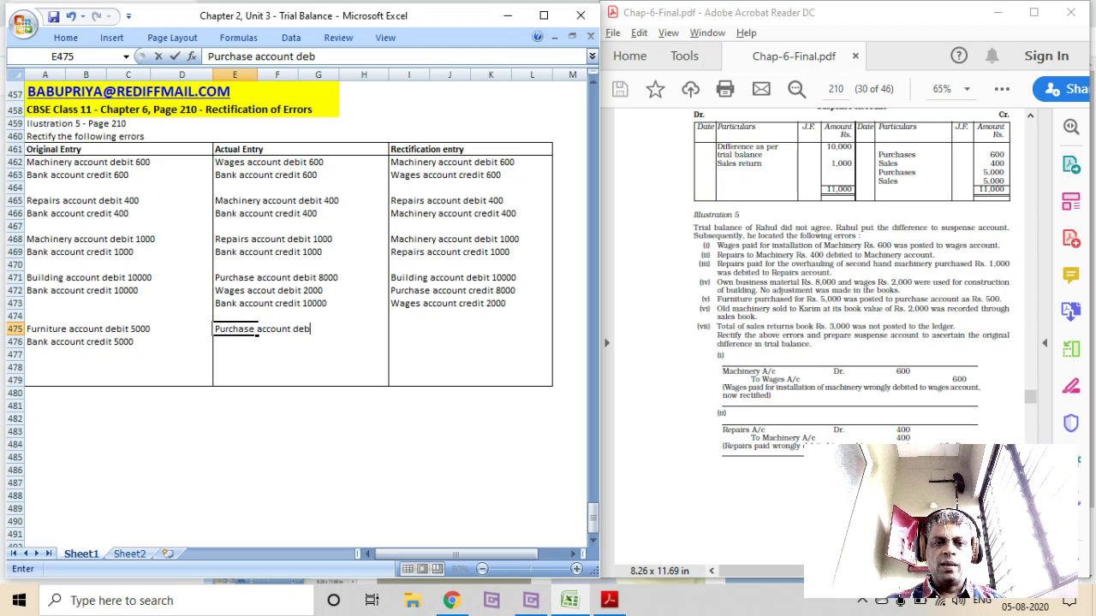
pyautogui.write('it 500')
pyautogui.press('Return')
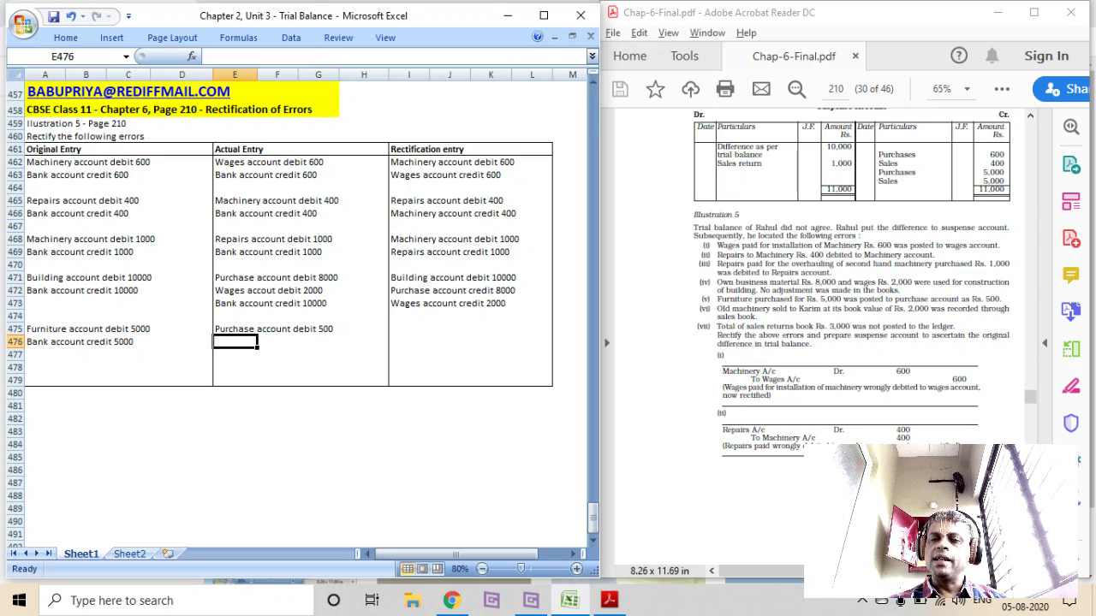
# Enter "Bank account credit 5000" in E477 for the fifth error's actual entry, leaving E476 blank
pyautogui.press('Down')
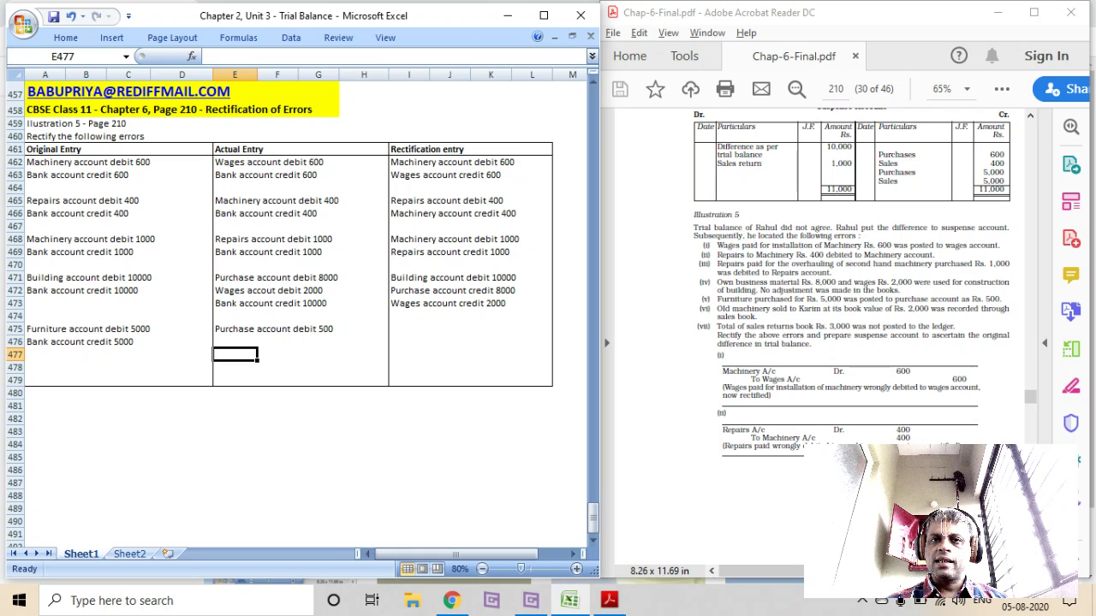
pyautogui.press('Right')
pyautogui.press('Left')
pyautogui.press('Left')
pyautogui.press('Right')
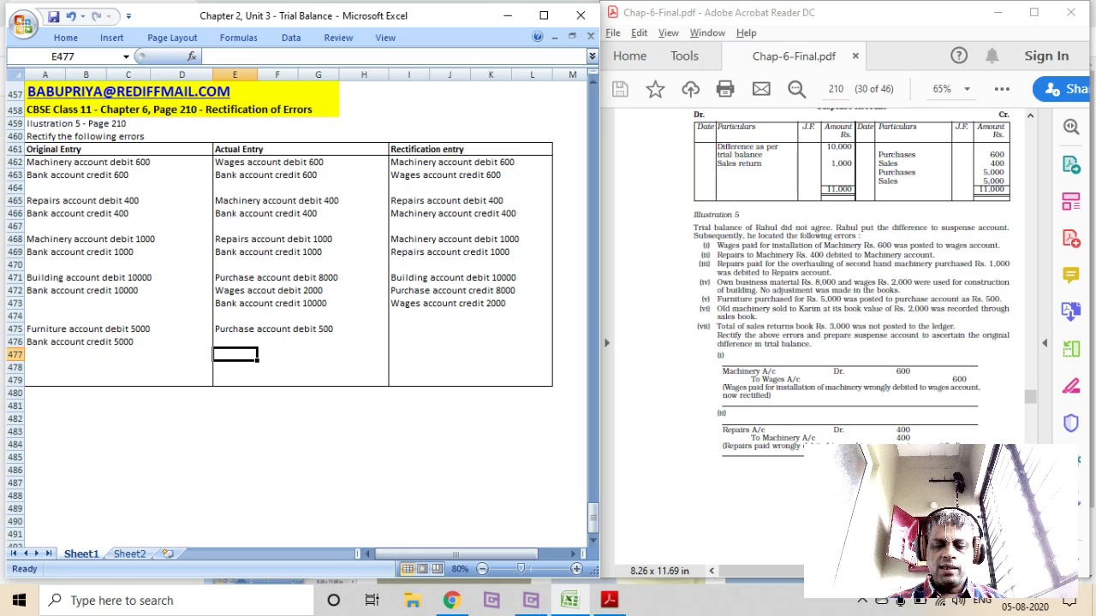
pyautogui.write('Bank accou')
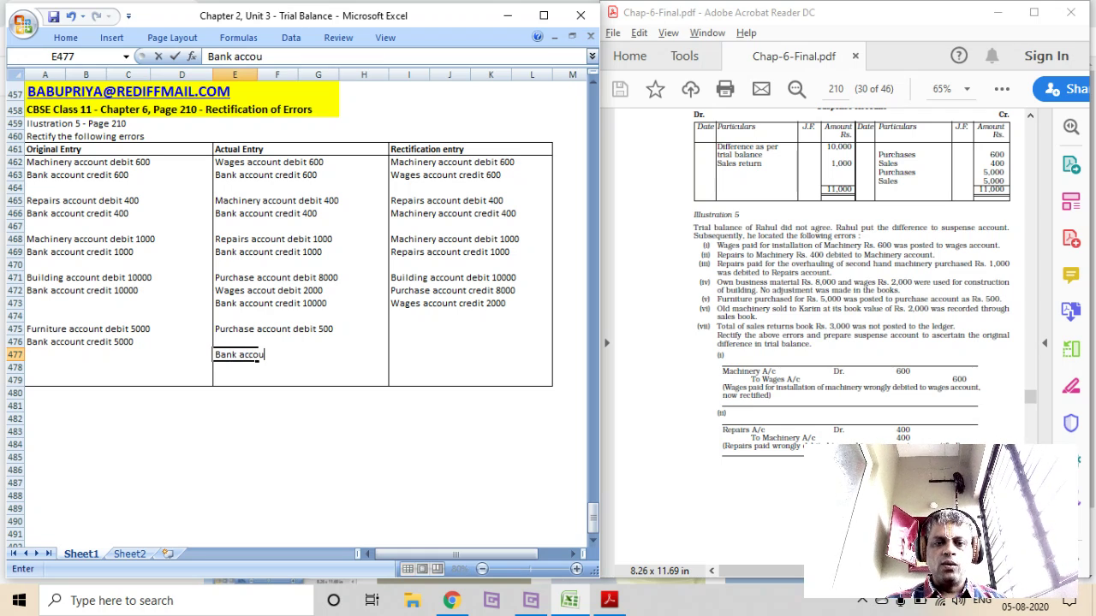
pyautogui.write('nt credit 5000')
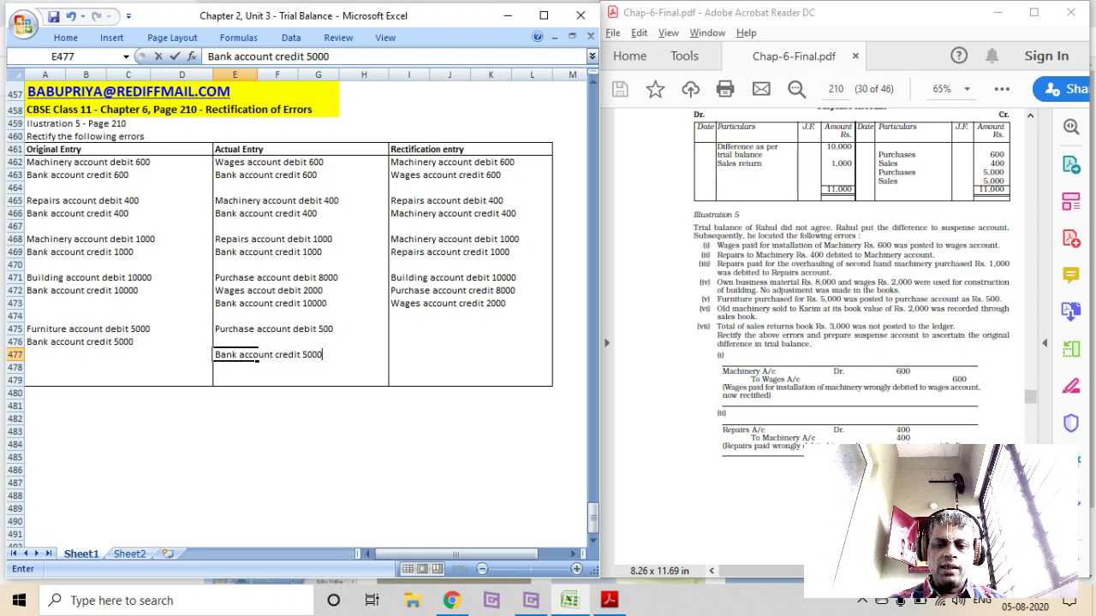
# Fill the blank line E476 of the fifth error's actual entry with "Suspense account debit 4500"
pyautogui.press('Up')
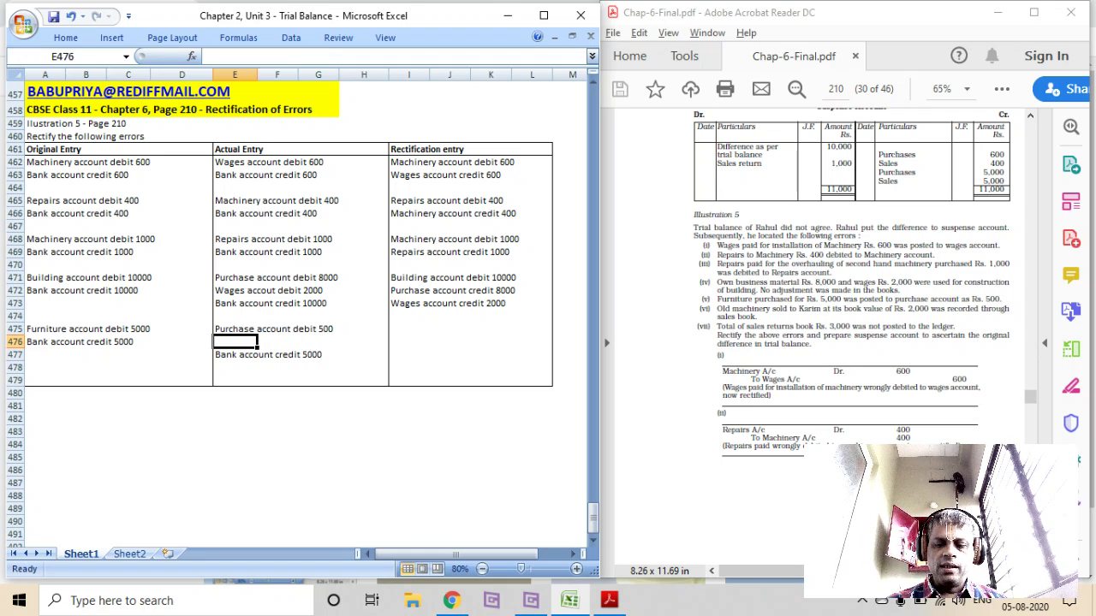
pyautogui.write('Suspe')
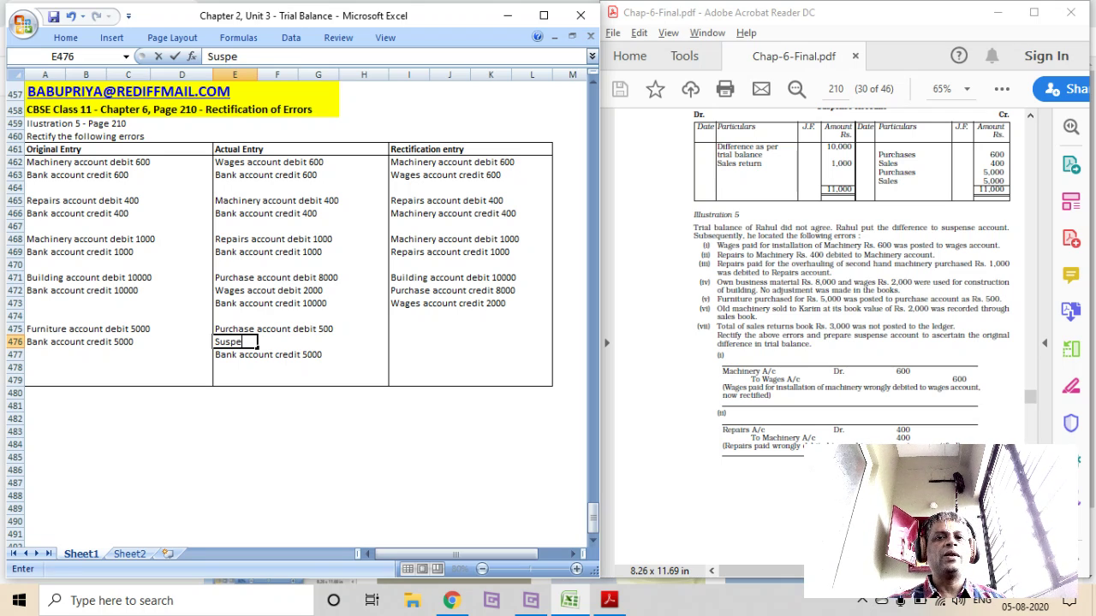
pyautogui.write('n')
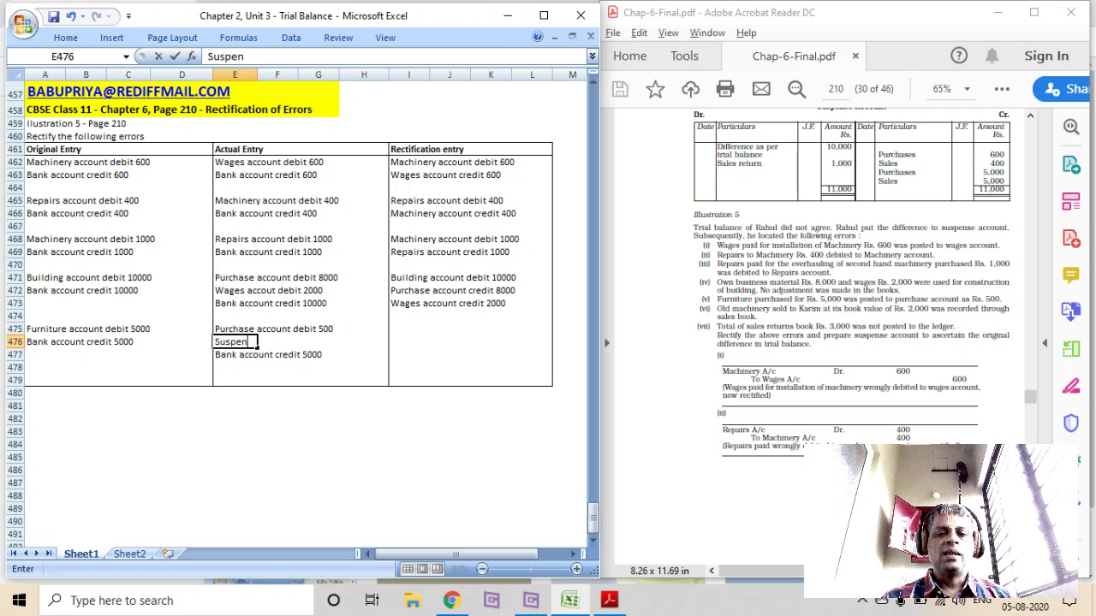
pyautogui.write('se account d')
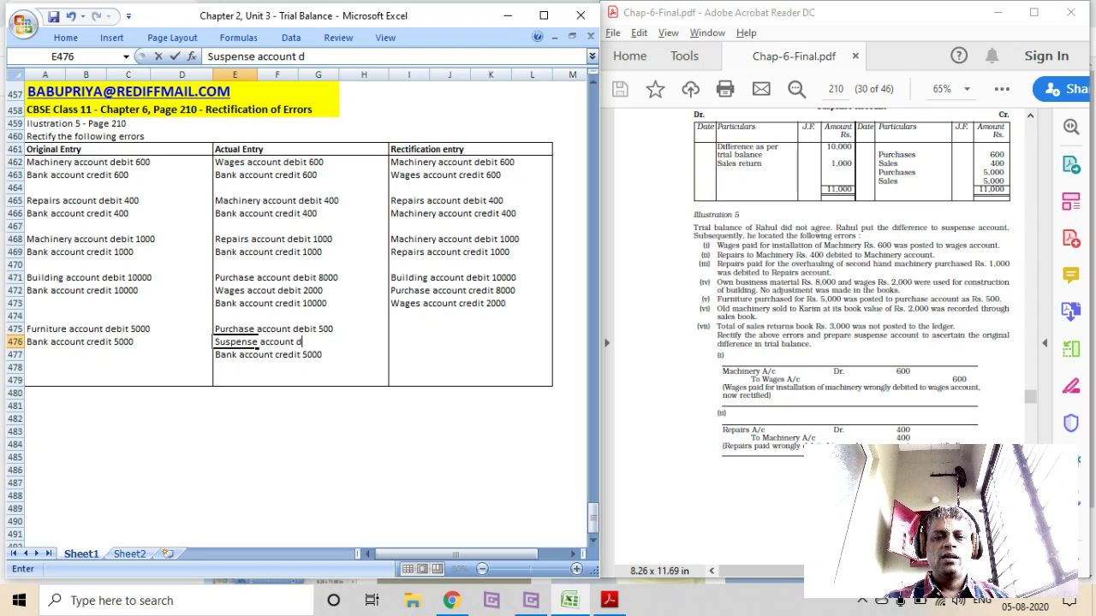
pyautogui.write('ebit 4500')
pyautogui.press('Return')
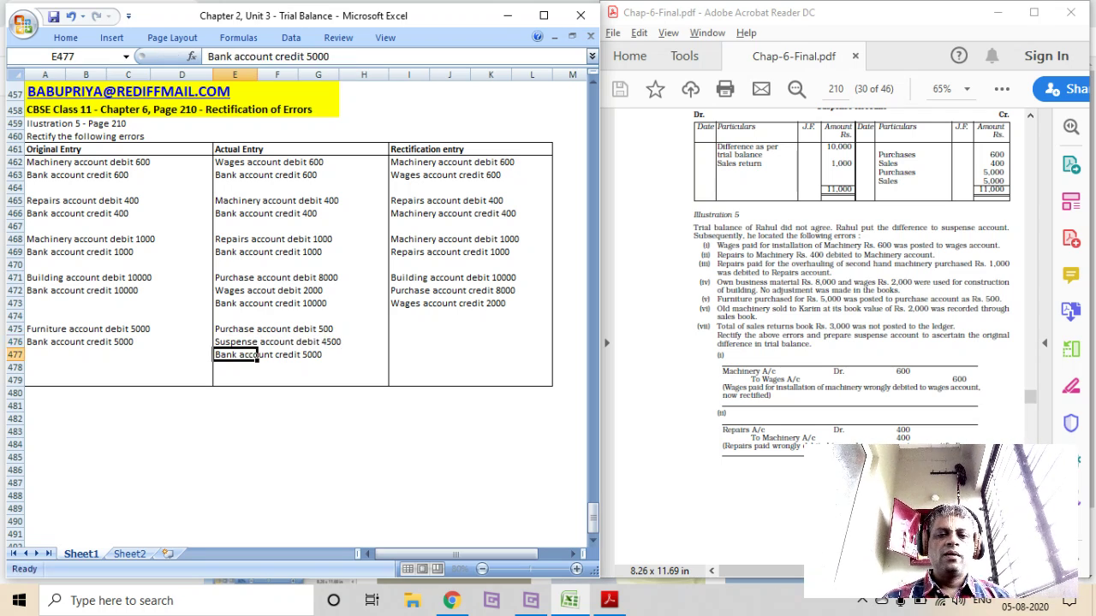
pyautogui.press('Up')
pyautogui.press('Up')
pyautogui.press('Right')
pyautogui.press('Right')
pyautogui.press('Right')
pyautogui.press('Right')
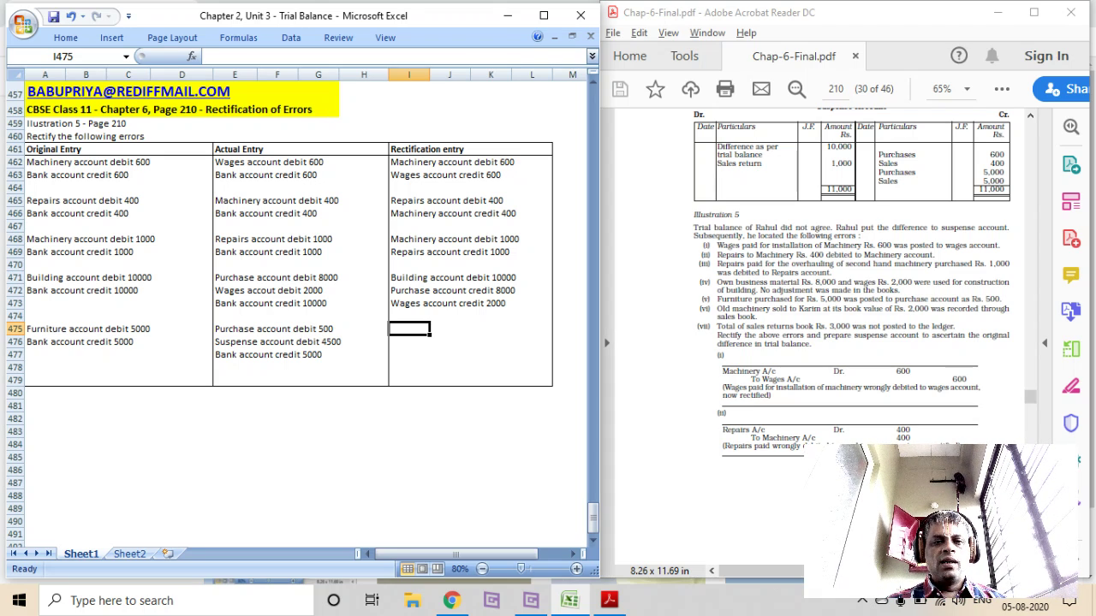
pyautogui.click(234, 329)
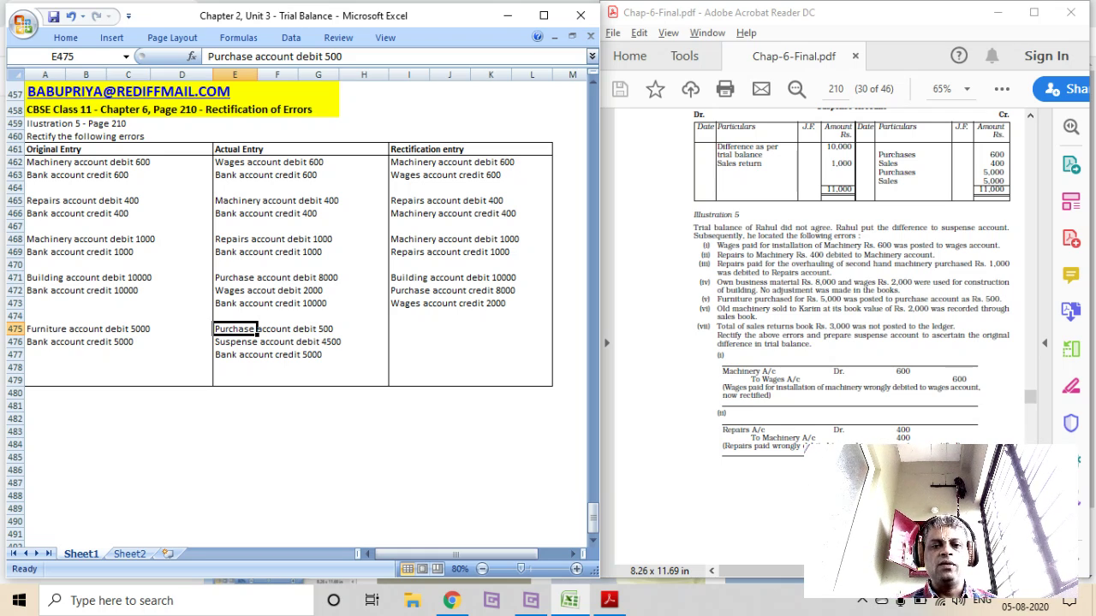
pyautogui.press('Right')
pyautogui.press('Right')
pyautogui.press('Right')
pyautogui.press('Right')
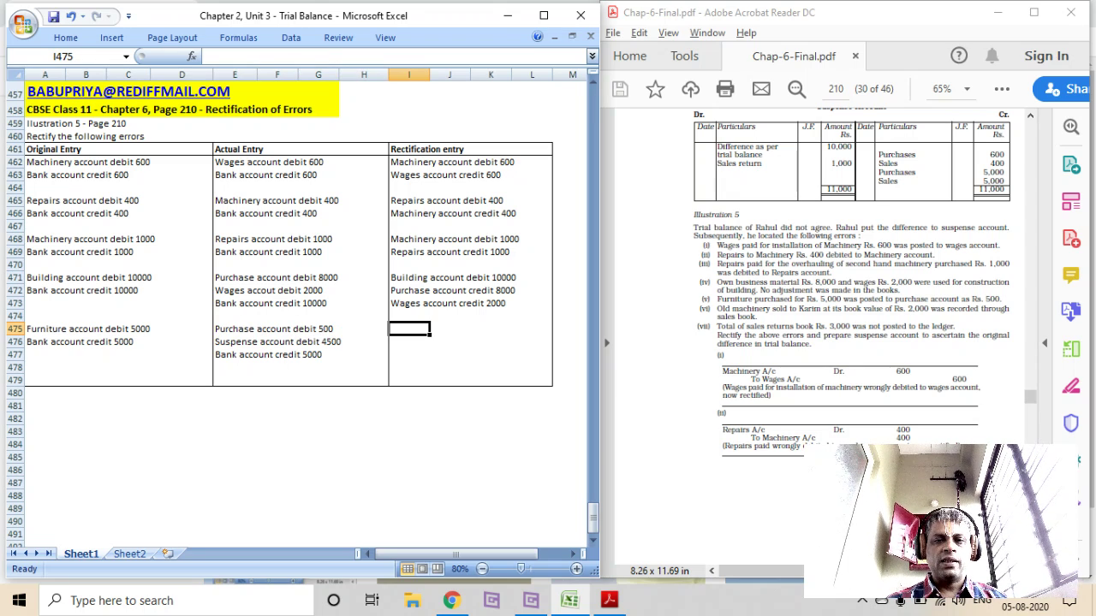
pyautogui.hotkey('shift', 'Left')
pyautogui.hotkey('shift', 'Left')
pyautogui.hotkey('shift', 'Left')
pyautogui.hotkey('shift', 'Left')
pyautogui.hotkey('shift', 'Down')
pyautogui.hotkey('shift', 'Down')
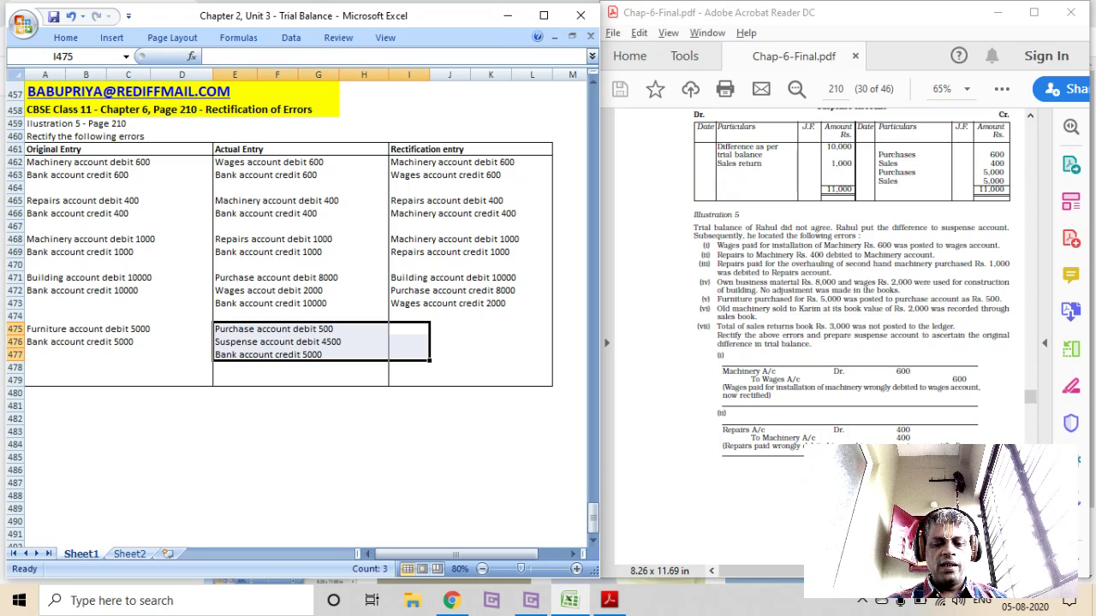
pyautogui.write('w')
pyautogui.press('Escape')
# Record the fifth error's rectification entry in I475:I477 as "Furniture account debit 5000", "Purchase account credit 500" and "Suspense account credit 4500"
pyautogui.click(410, 328)
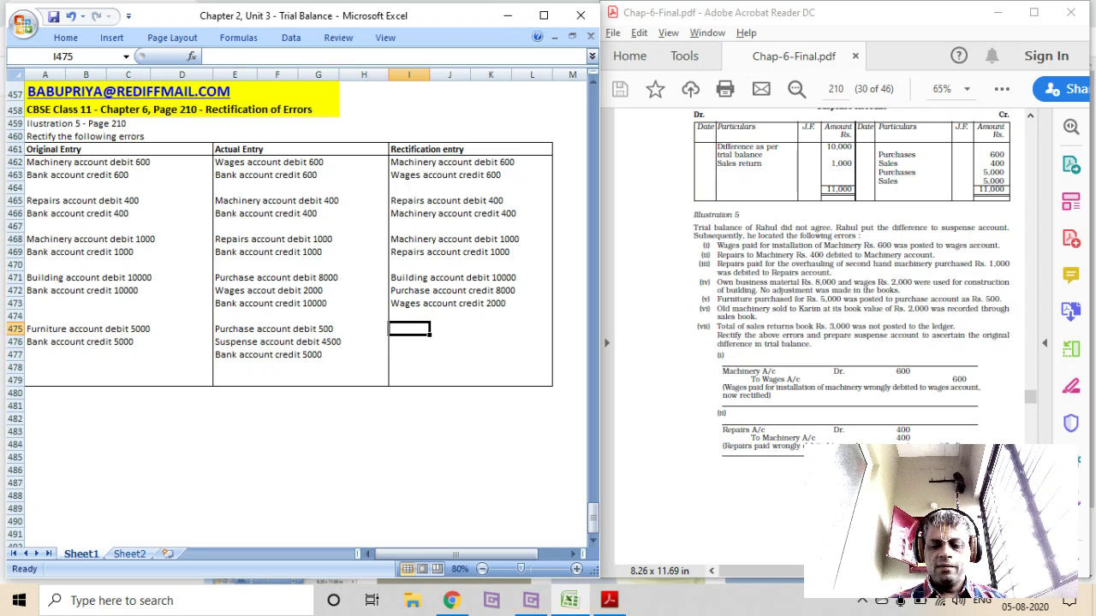
pyautogui.write('Furniture acco')
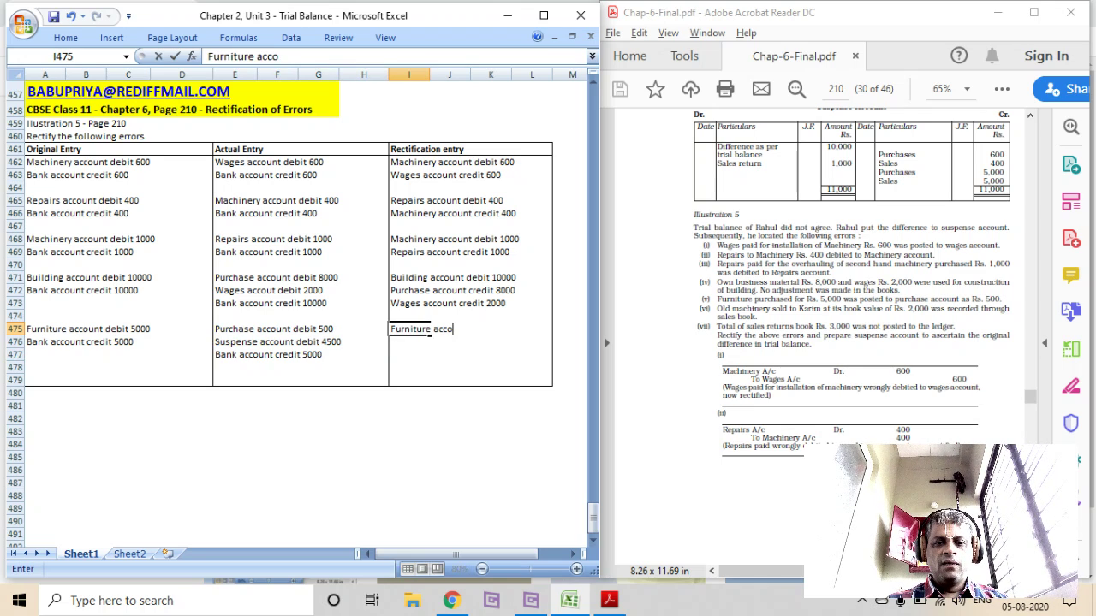
pyautogui.write('unt debit 5000.')
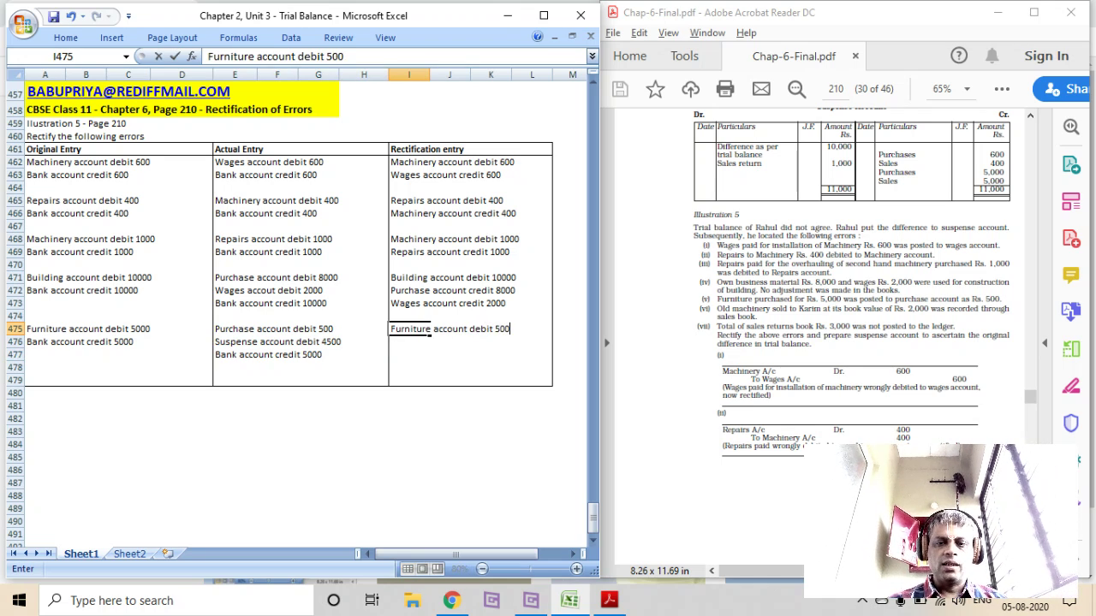
pyautogui.press('Return')
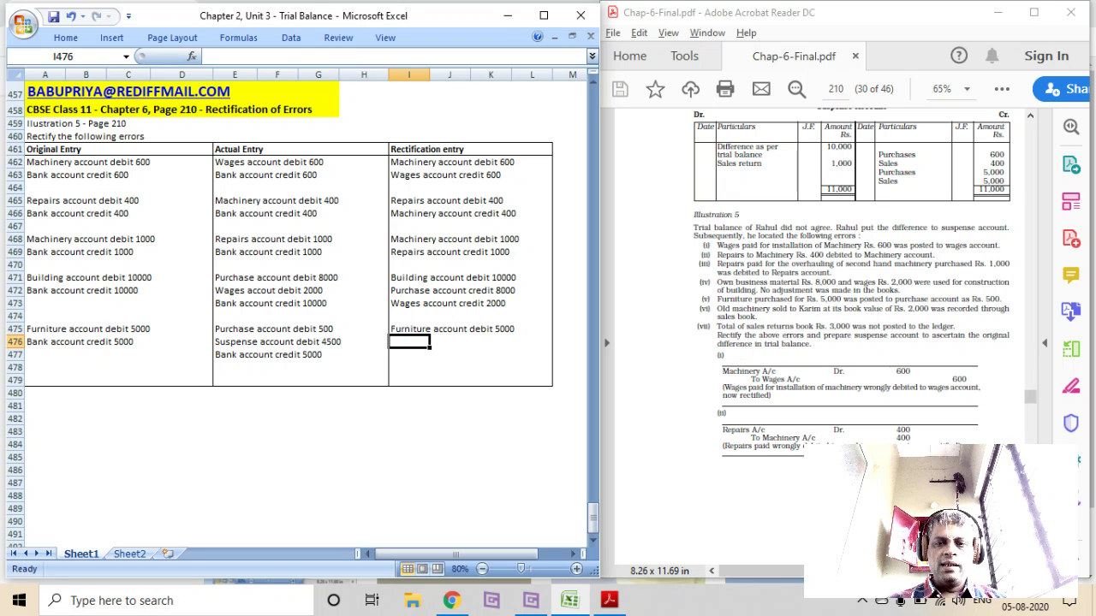
pyautogui.write('Purchase')
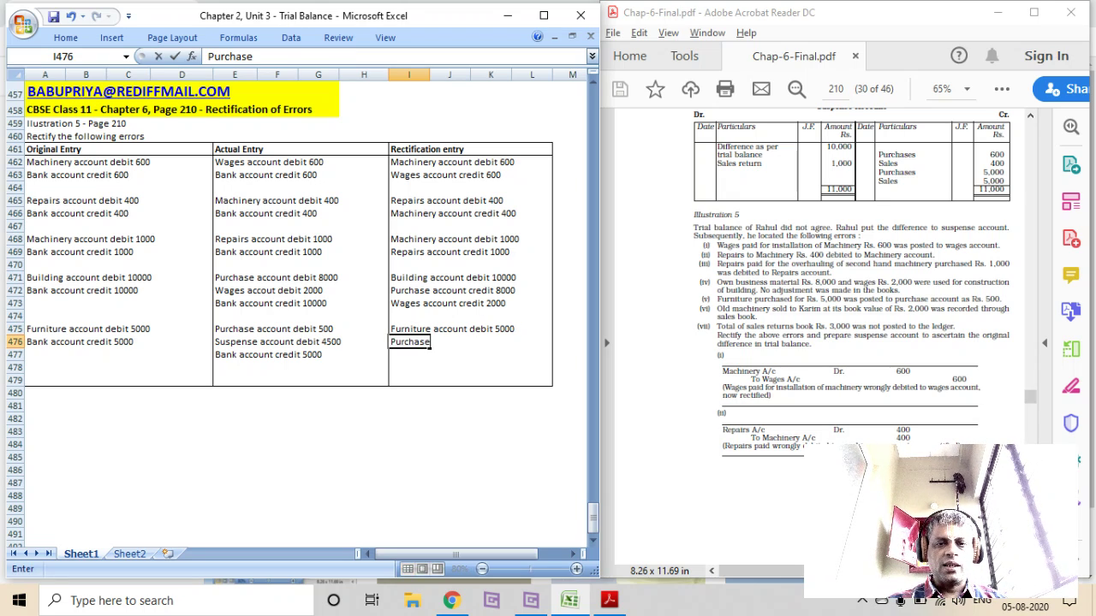
pyautogui.write(' account credi')
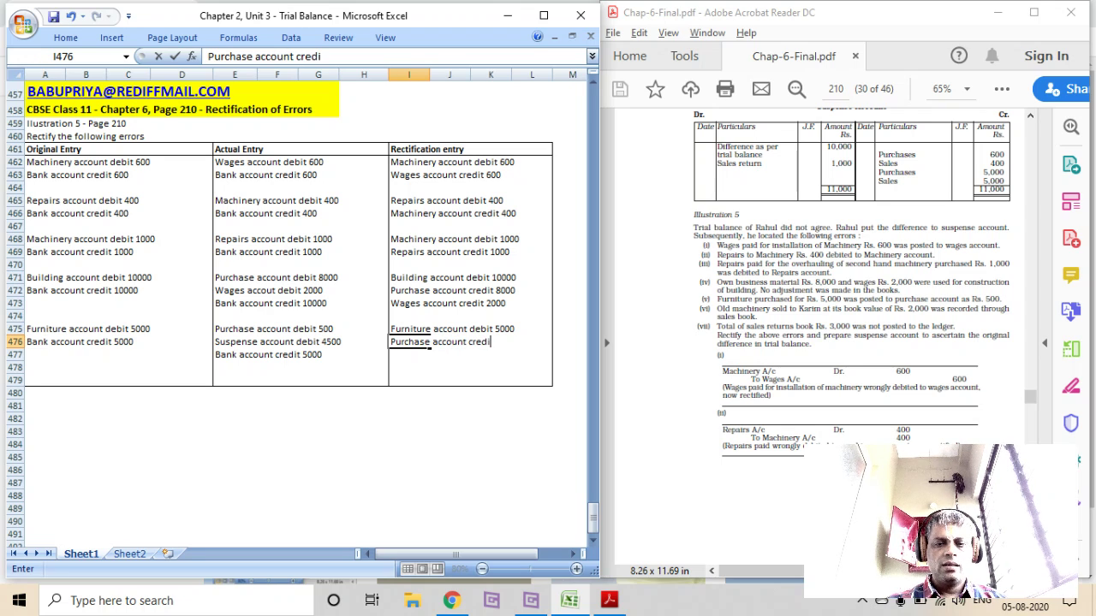
pyautogui.write('t 500')
pyautogui.press('Return')
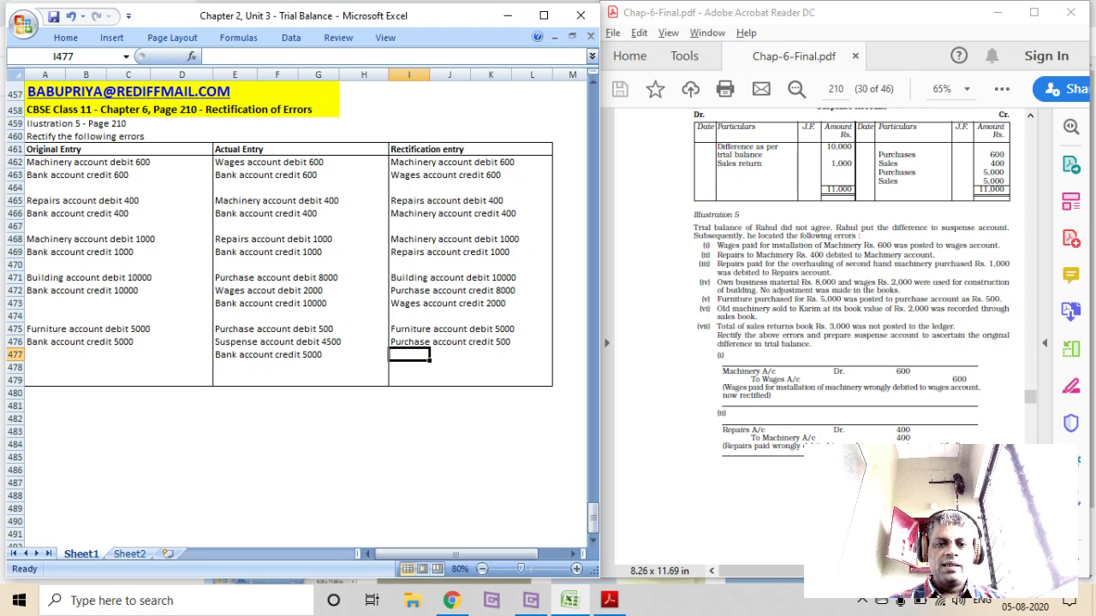
pyautogui.write('Suspense a')
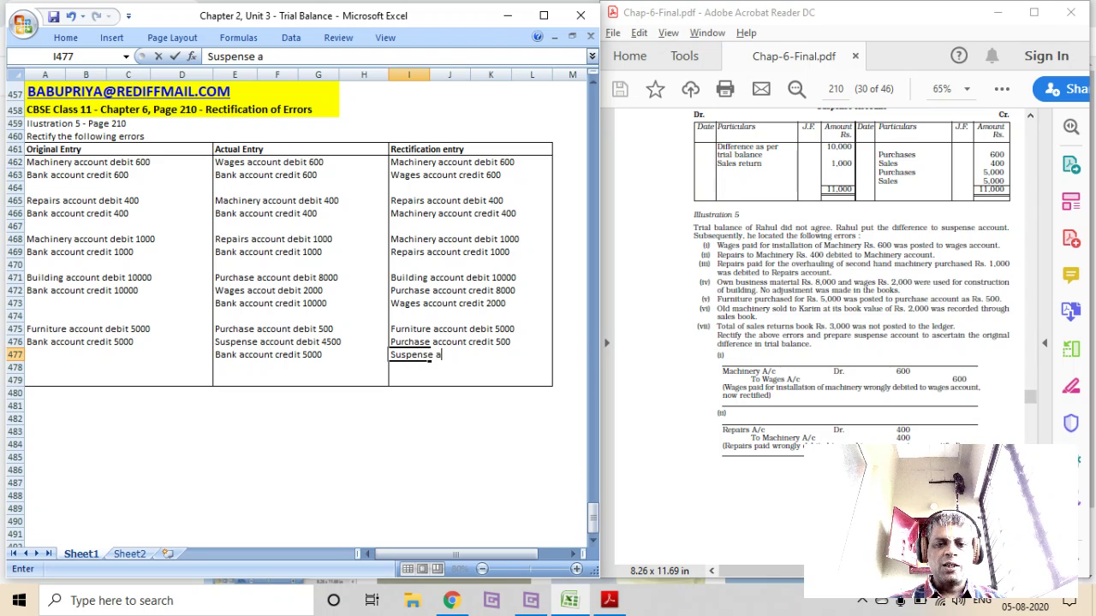
pyautogui.write('ccount credit')
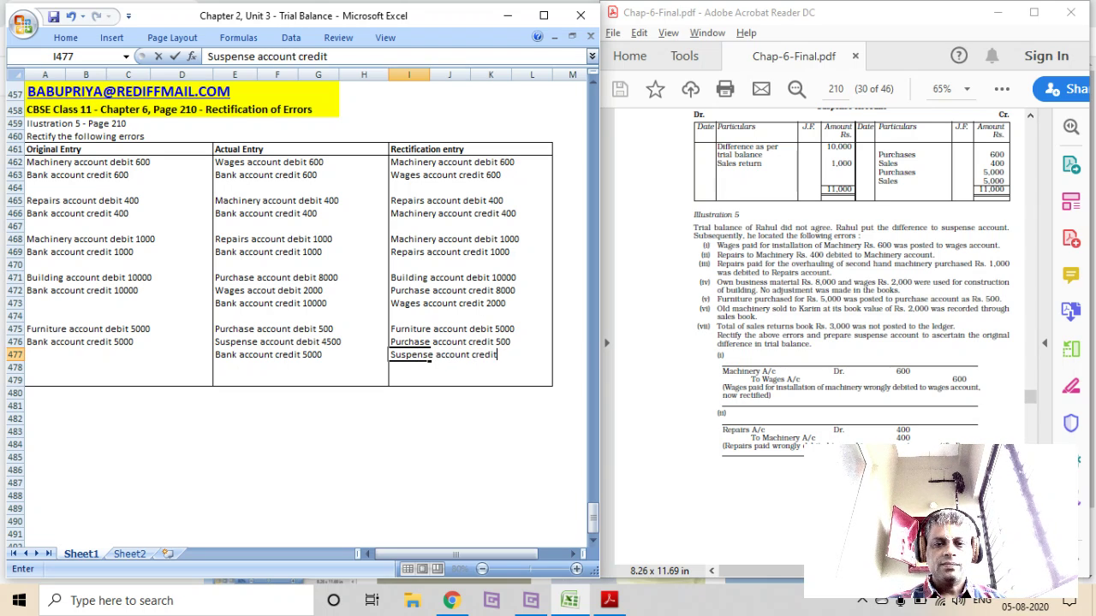
pyautogui.write(' 4500')
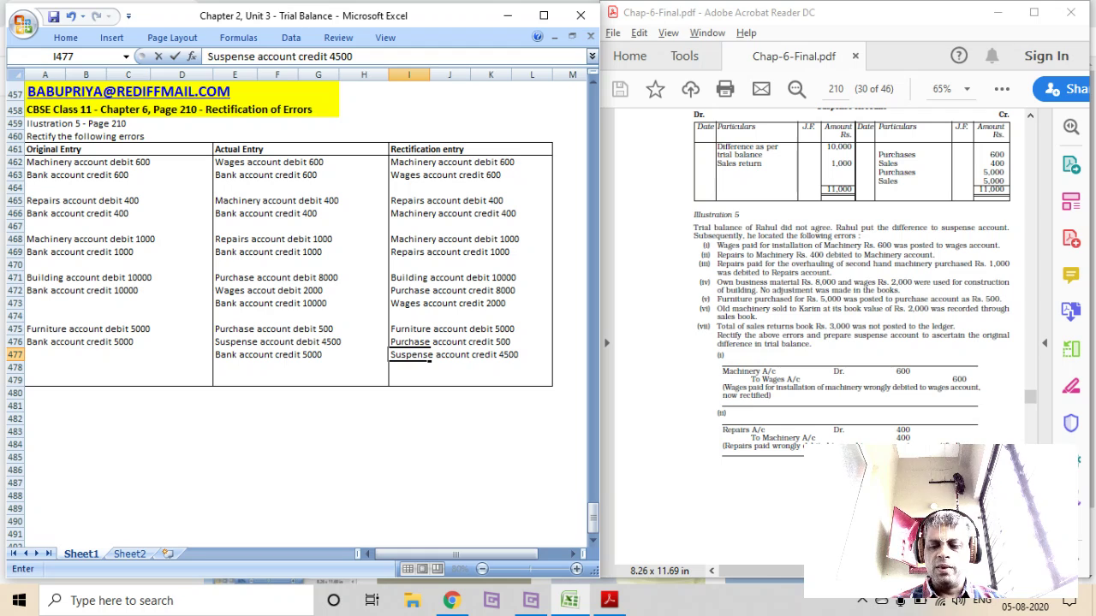
pyautogui.press('Return')
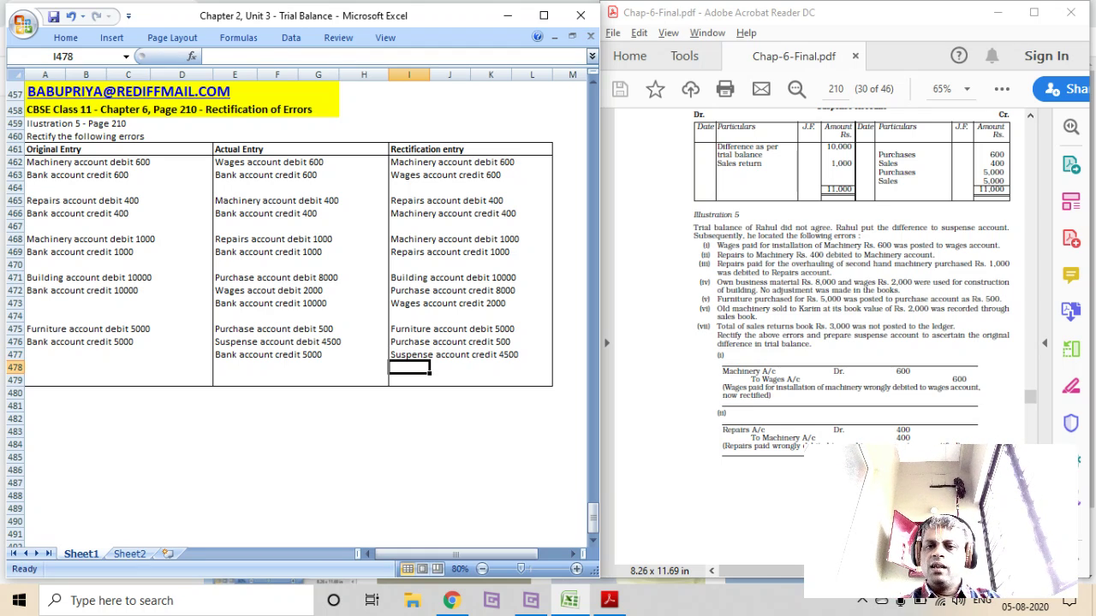
# Insert blank rows at row 478, below the fifth error, to extend the bordered table down to row 486
pyautogui.press('Left')
pyautogui.press('Left')
pyautogui.press('Left')
pyautogui.press('Left')
pyautogui.press('Left')
pyautogui.press('Left')
pyautogui.press('Left')
pyautogui.press('Left')
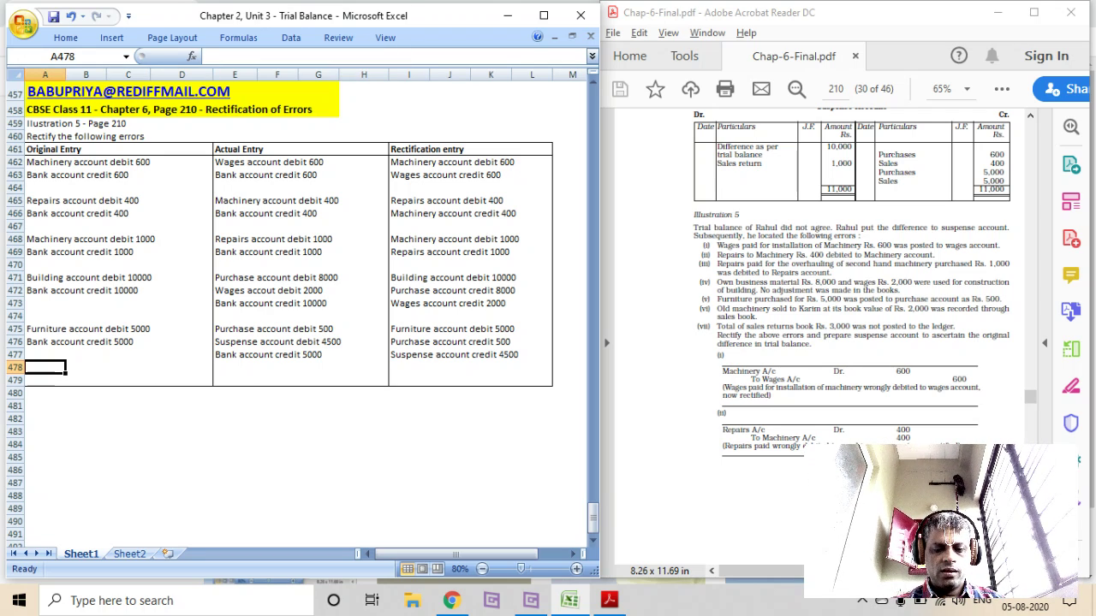
pyautogui.moveTo(44, 367); pyautogui.dragTo(75, 383)
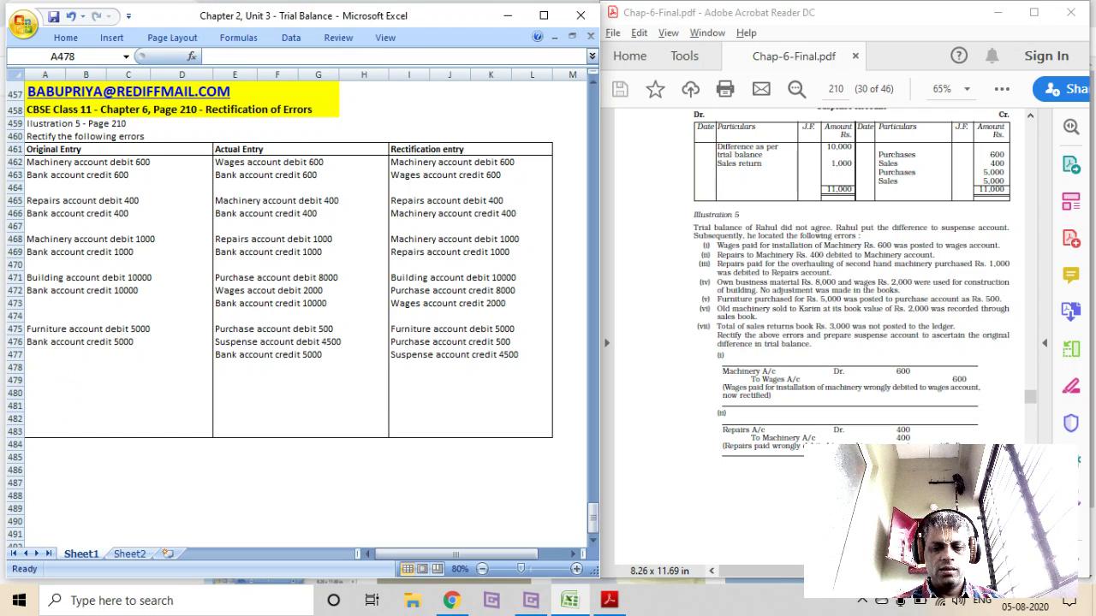
# Record the first line of the sixth error's original entry in A479 as "Bank account debit 2000"
pyautogui.press('Down')
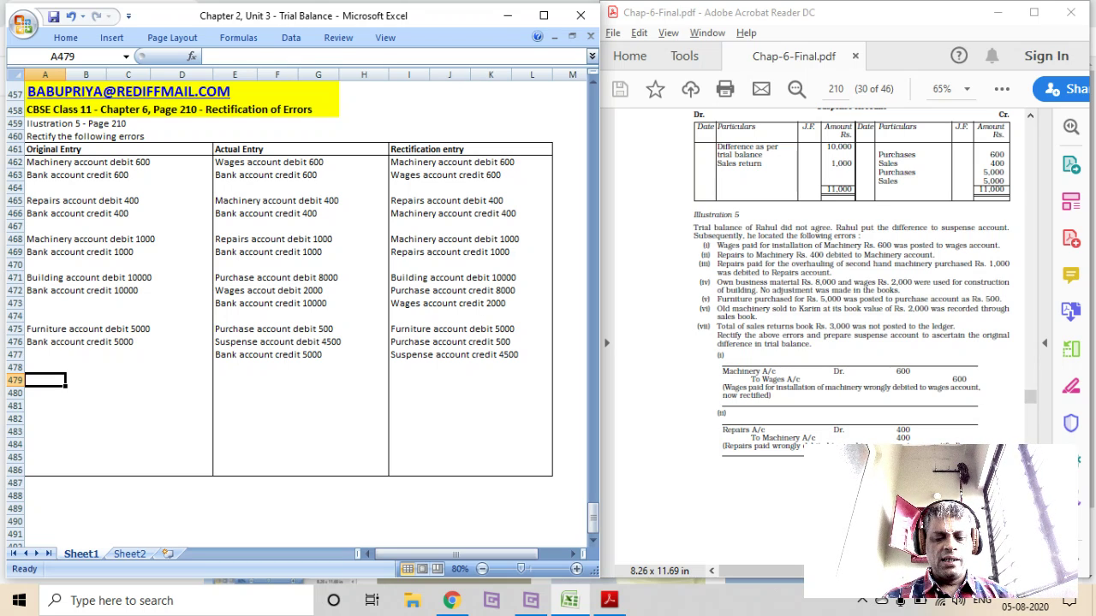
pyautogui.write('Bank account')
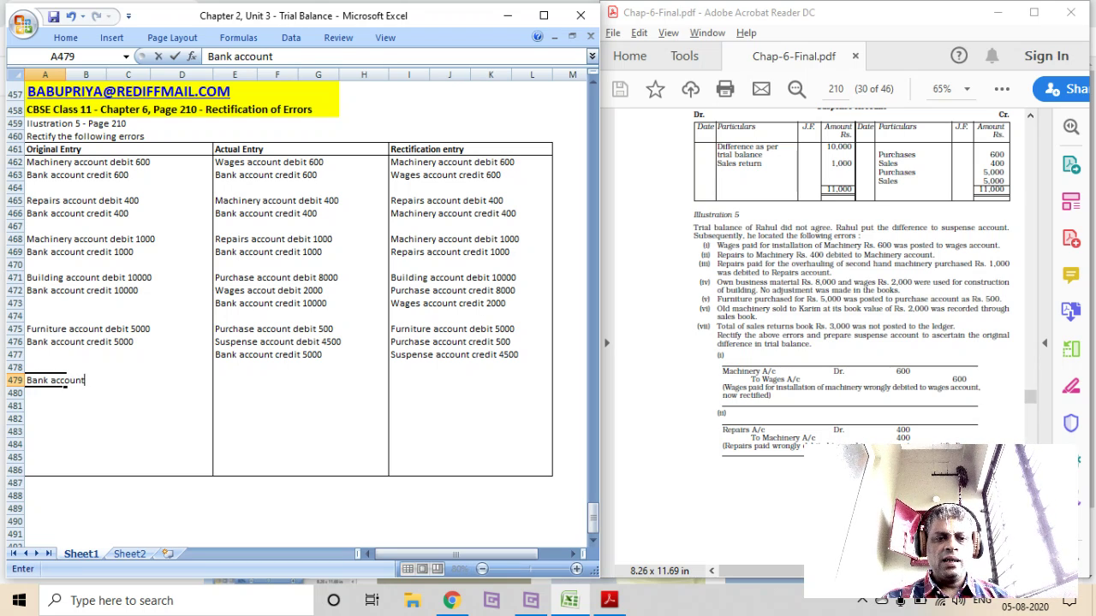
pyautogui.write(' debit 2000')
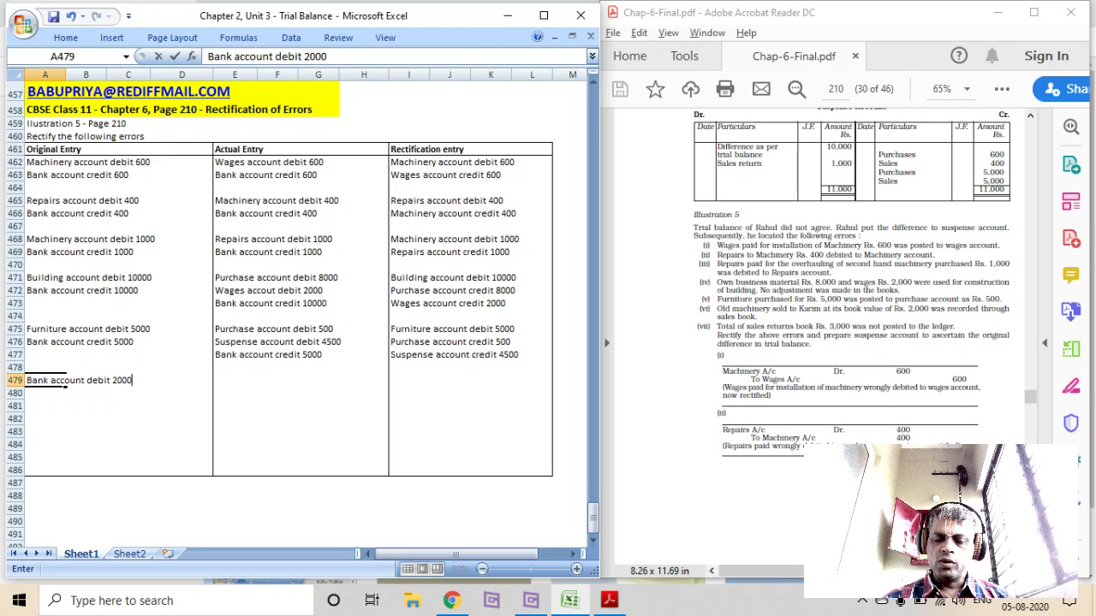
pyautogui.press('Return')
pyautogui.write('Furnitur')
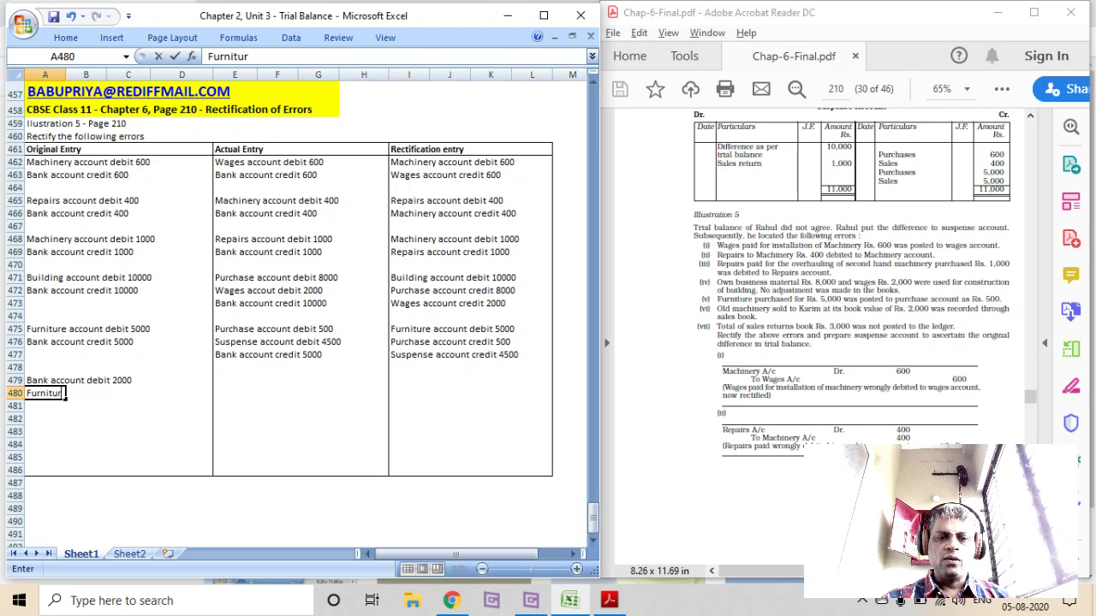
pyautogui.write('e accou')
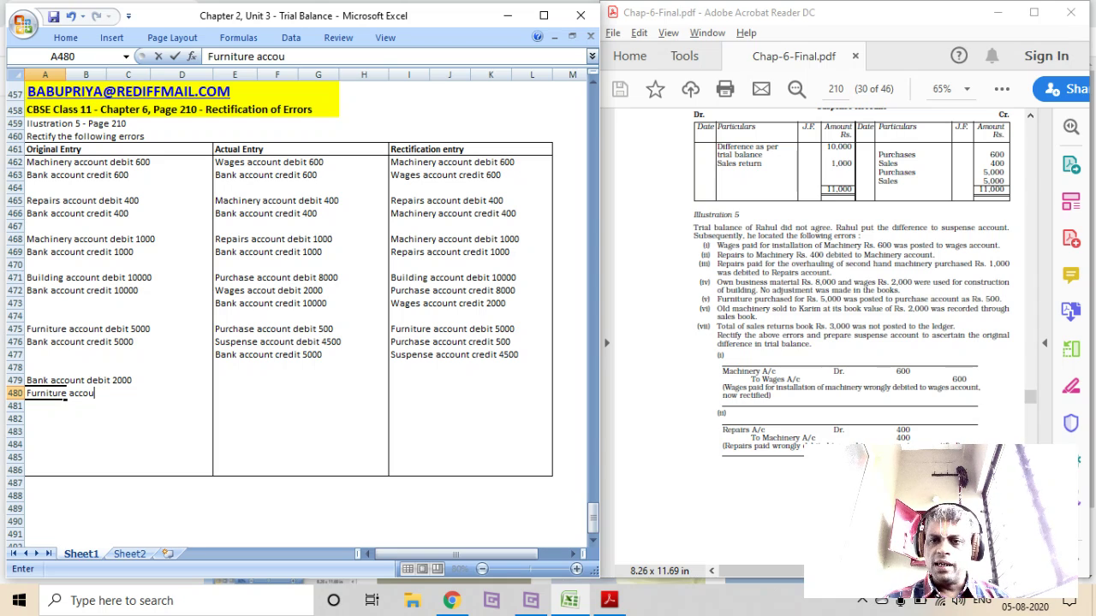
pyautogui.press('Escape')
# Complete the sixth error's original entry with "Machinery account credit 2000" in A480
pyautogui.write('Machinery')
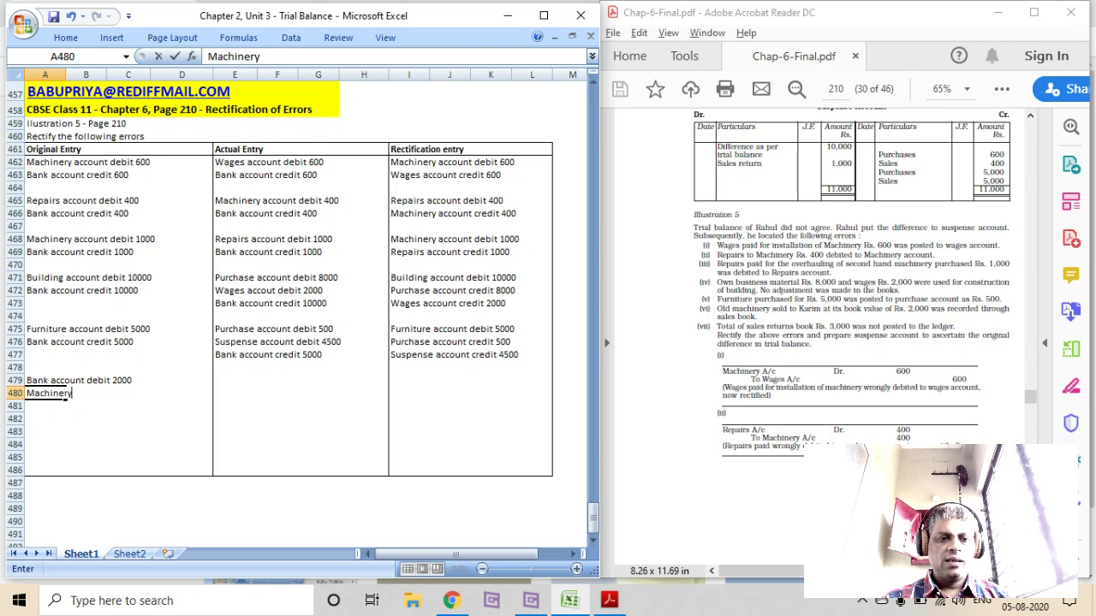
pyautogui.write(' account credi')
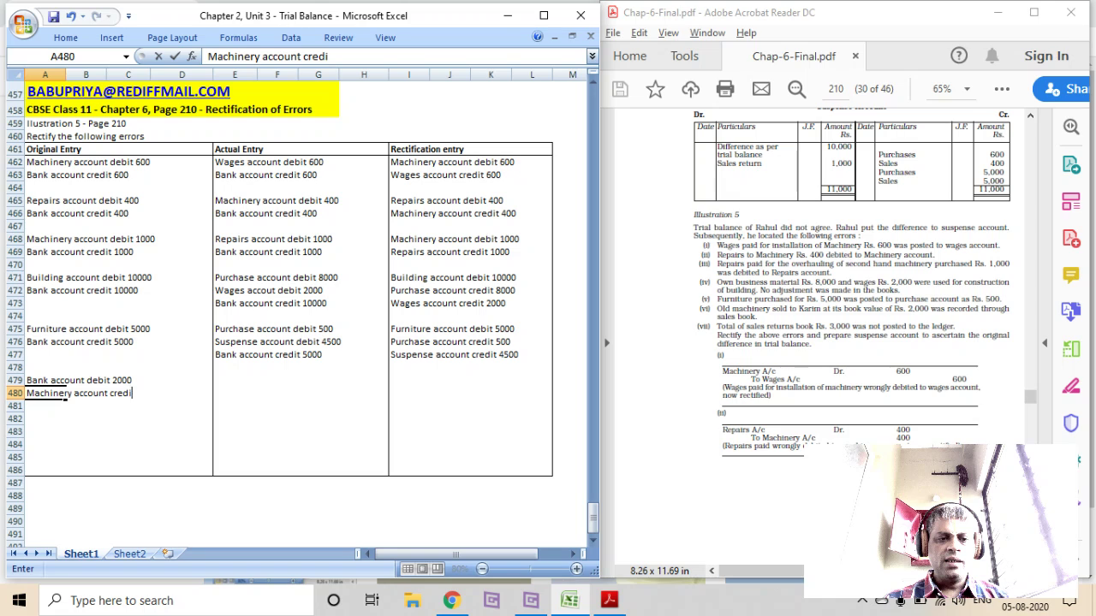
pyautogui.write('t 2000')
pyautogui.press('Up')
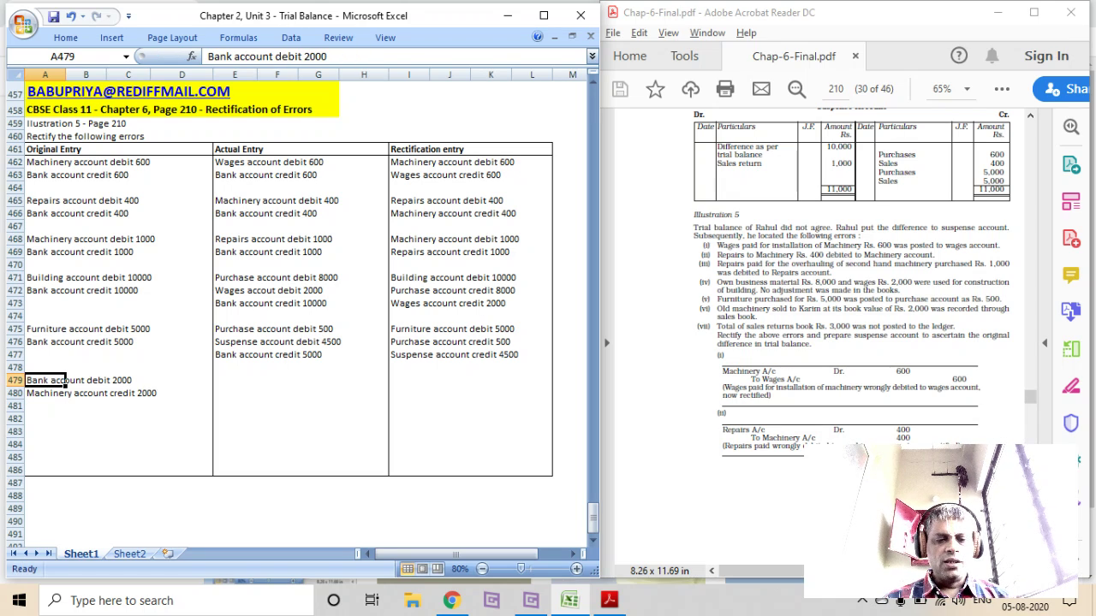
# Record the sixth error's actual entry in E479:E480 as "Bank account debit 2000" and "Sales account credit 2000"
pyautogui.press('Right')
pyautogui.press('Right')
pyautogui.press('Right')
pyautogui.press('Right')
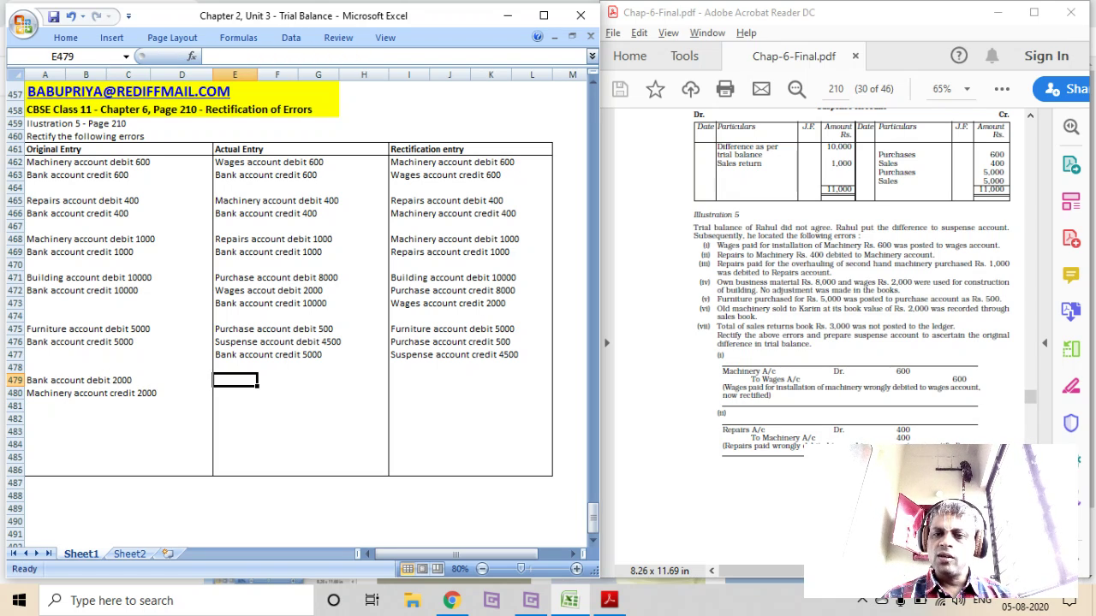
pyautogui.write('Ban')
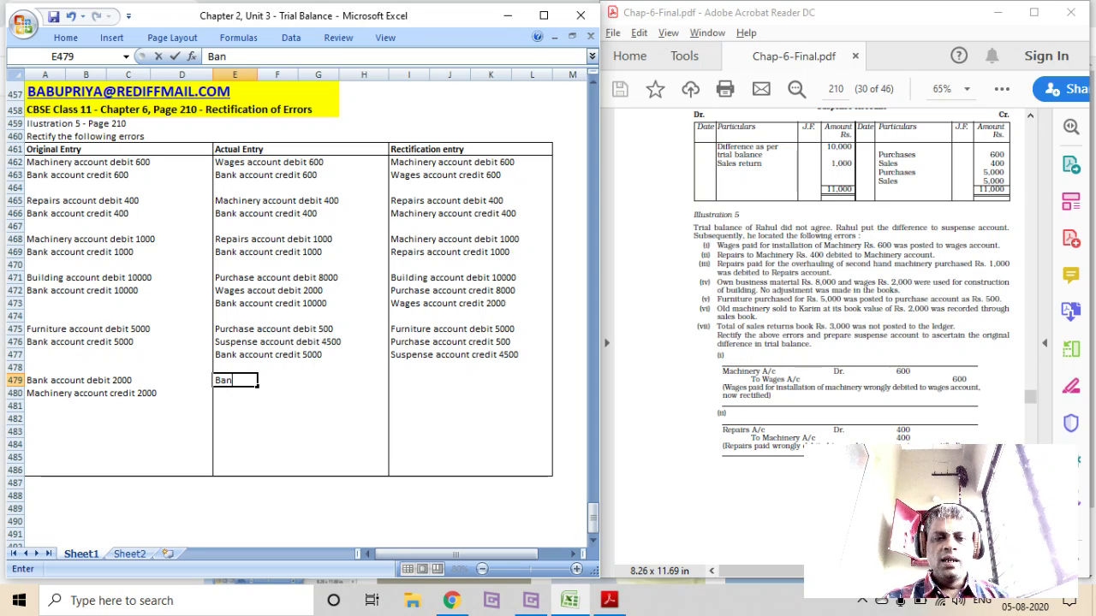
pyautogui.write('k account debit ')
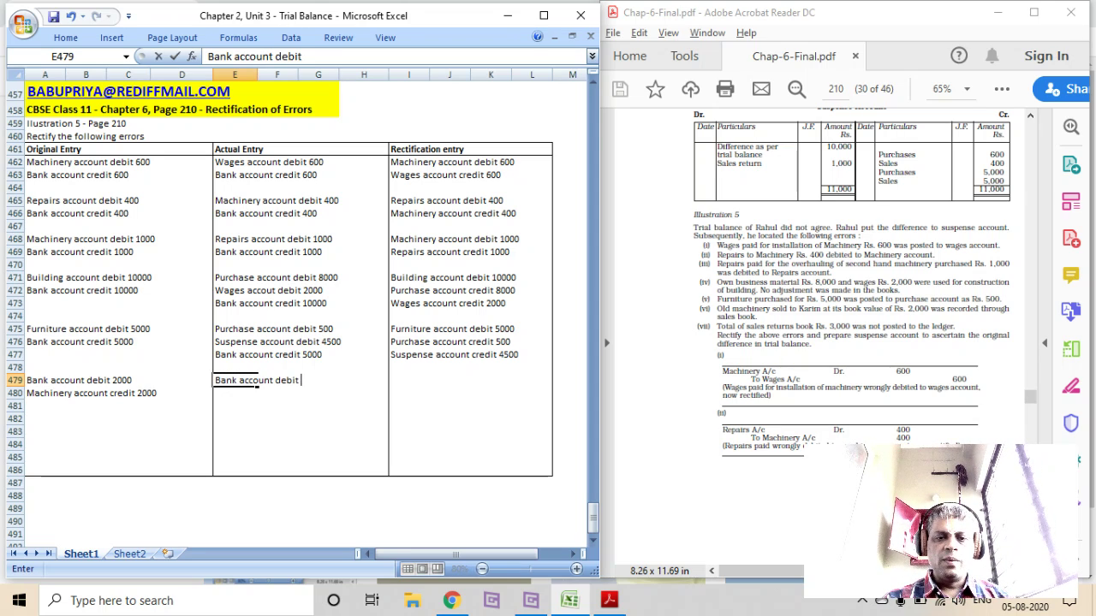
pyautogui.write('2000')
pyautogui.press('Return')
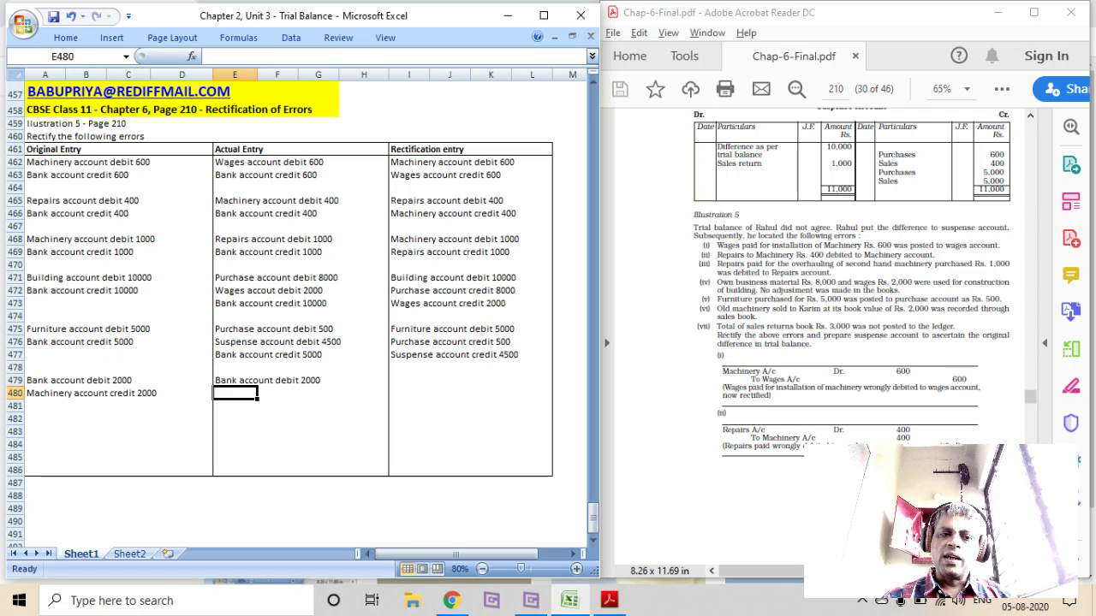
pyautogui.write('Sales acc')
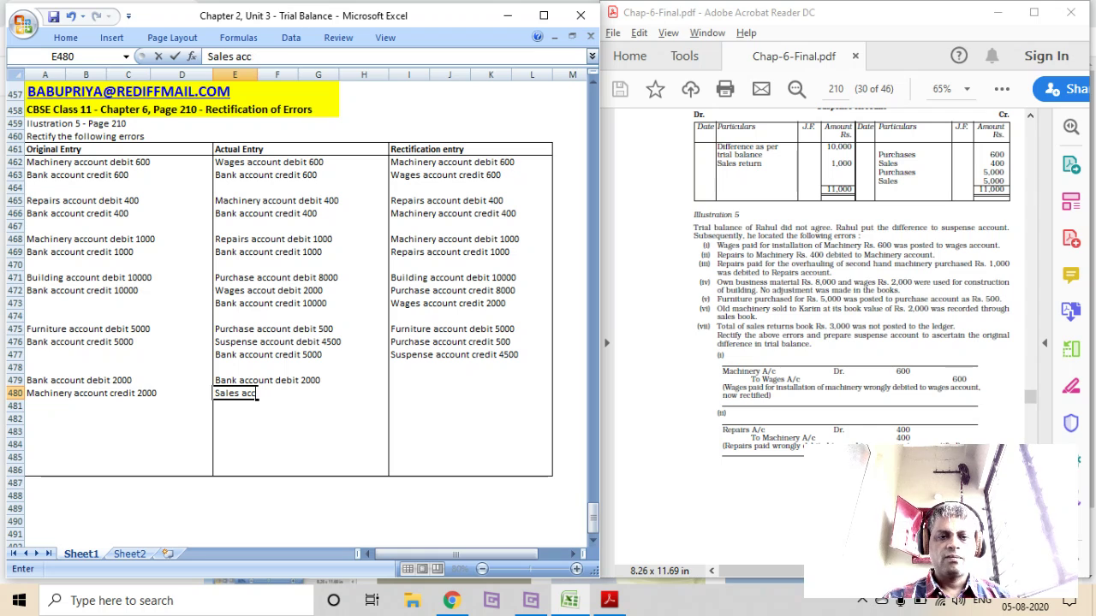
pyautogui.write('ount credit 2000')
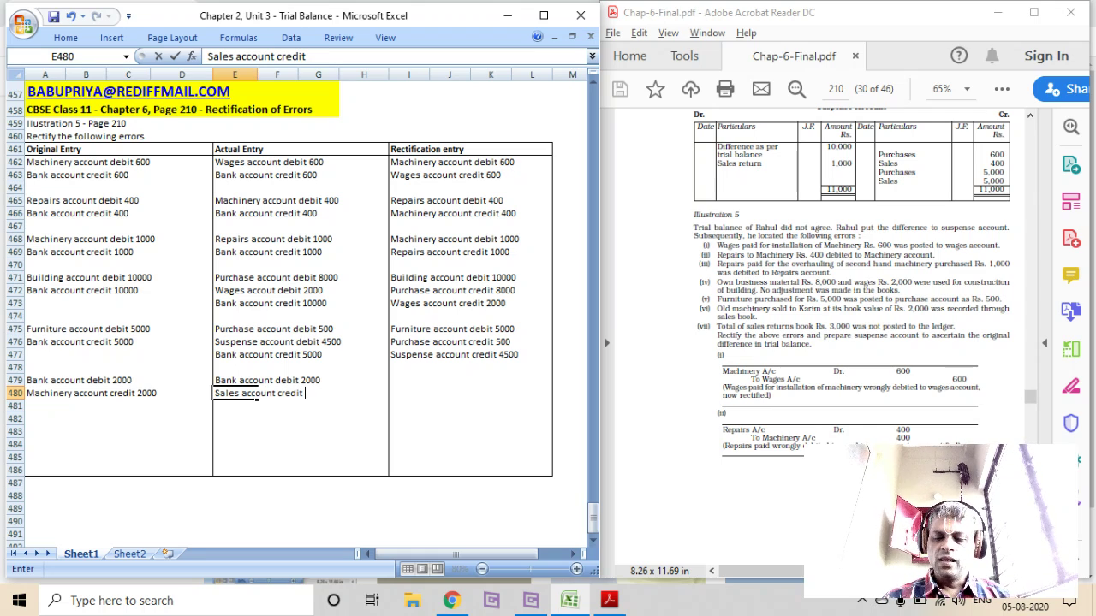
pyautogui.click(277, 381)
# Record the sixth error's rectification entry in I479:I480 as "Sales account debit 2000" and "Machinery account credit 2000"
pyautogui.press('Right')
pyautogui.press('Right')
pyautogui.press('Right')
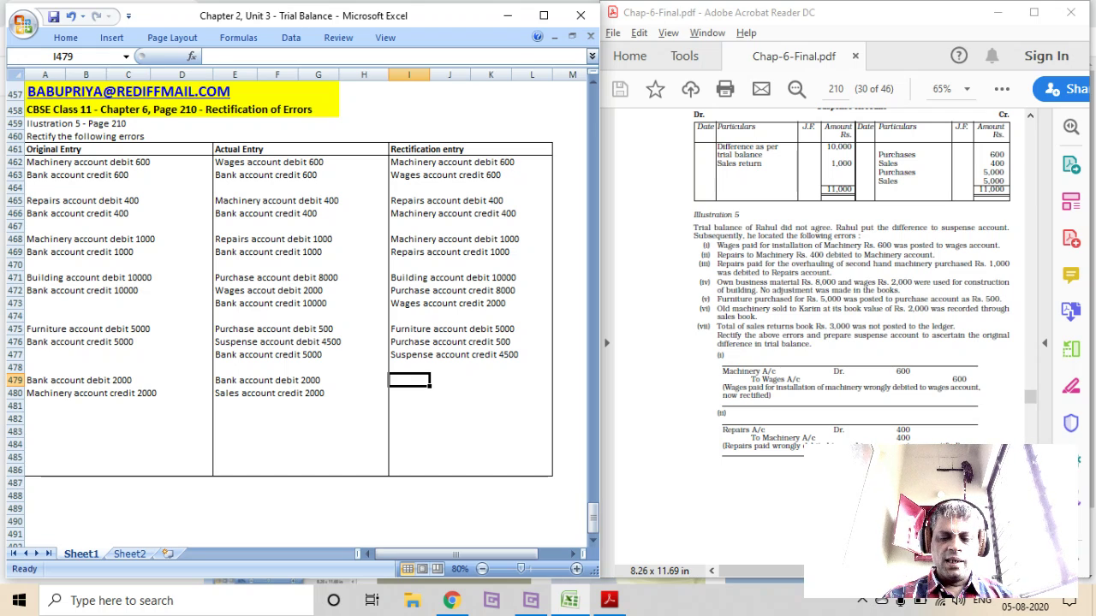
pyautogui.write('Sales account d')
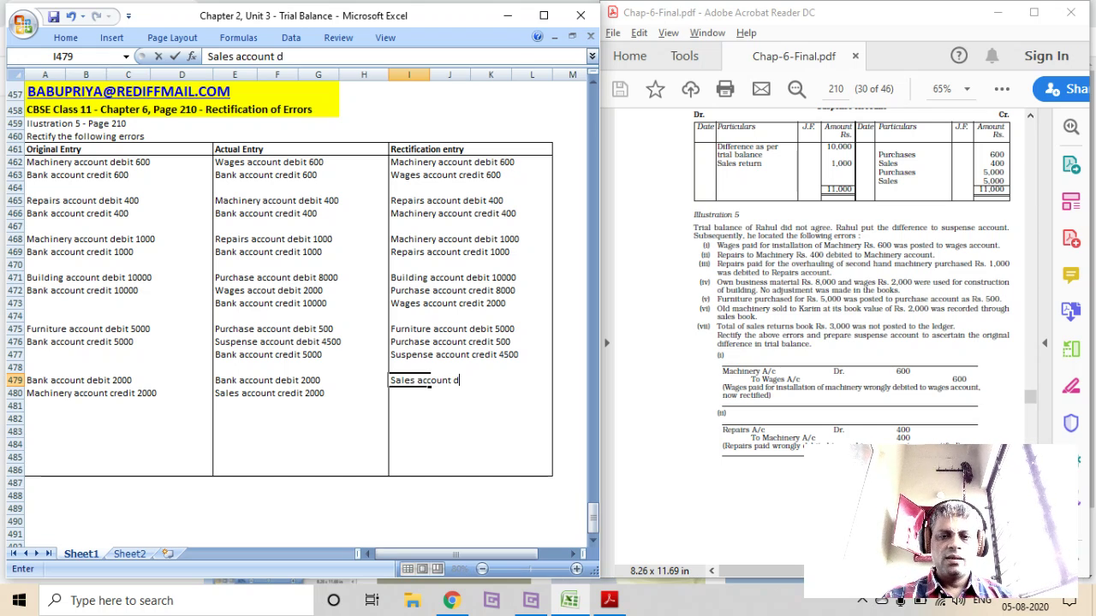
pyautogui.write('ebit 2000')
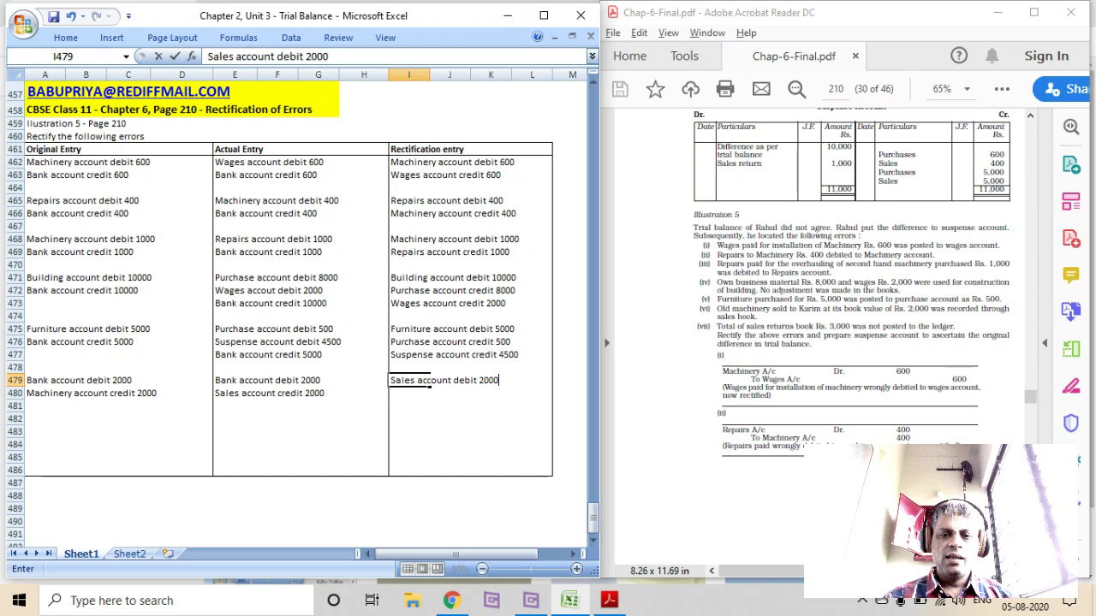
pyautogui.press('Return')
pyautogui.write('Machinery ')
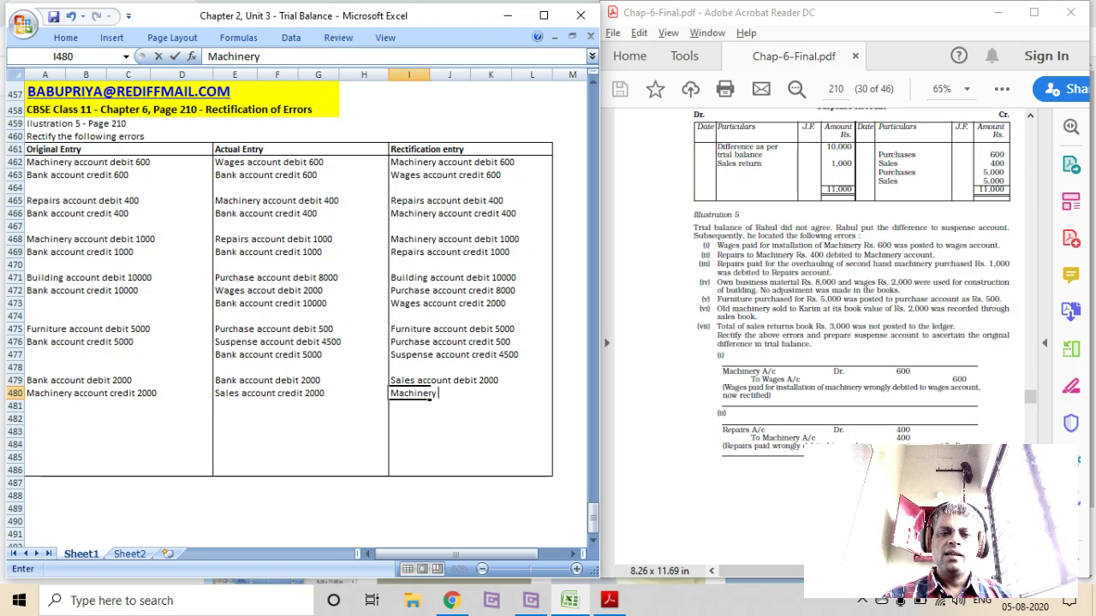
pyautogui.write('account credit 2000')
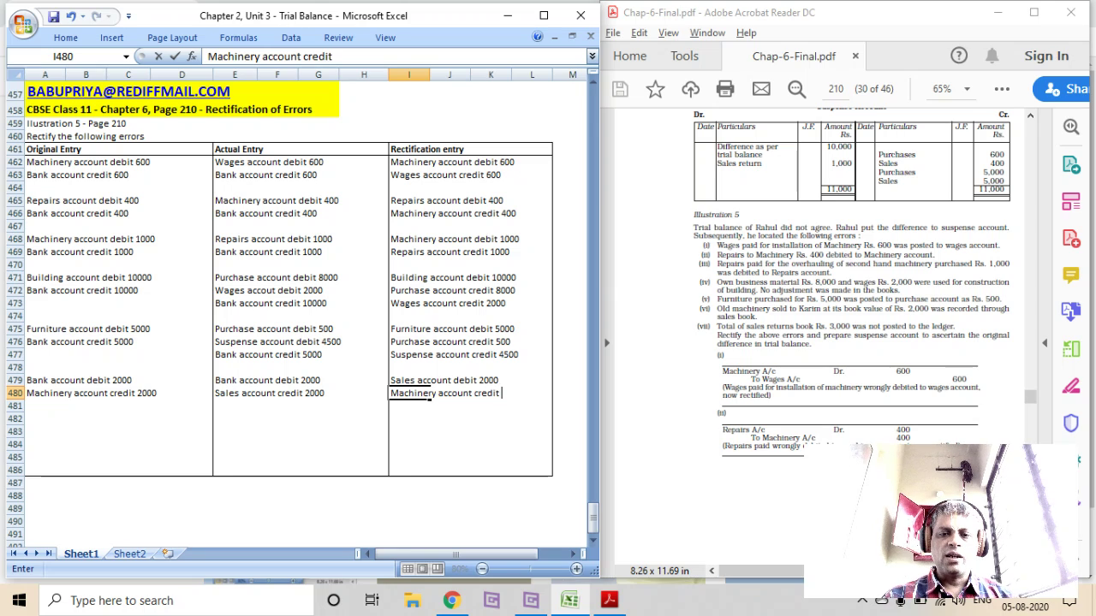
pyautogui.press('Return')
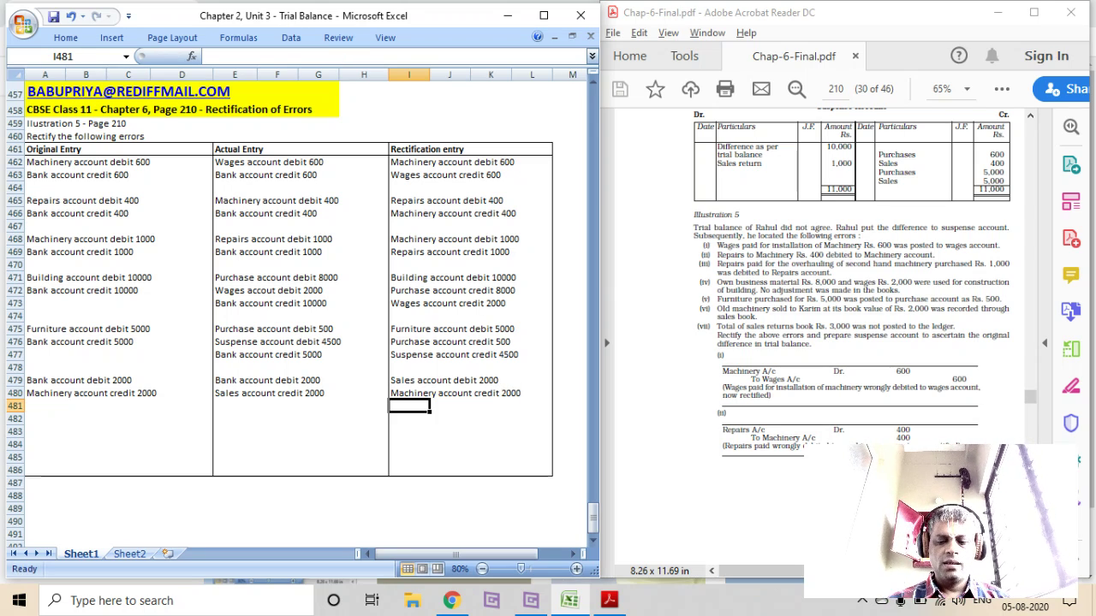
# Record the first line of the seventh error's rectification entry in I482 as "Sales Return account debit 3000"
pyautogui.press('Left')
pyautogui.press('Left')
pyautogui.press('Left')
pyautogui.press('Left')
pyautogui.press('Left')
pyautogui.press('Left')
pyautogui.press('Left')
pyautogui.press('Left')
pyautogui.press('Down')
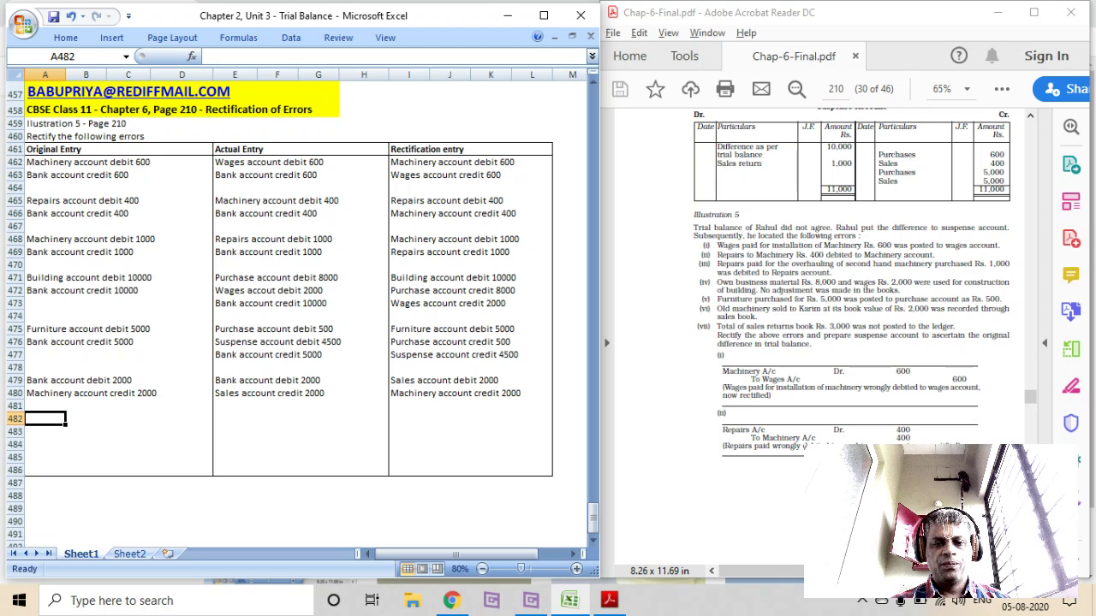
pyautogui.press('Right')
pyautogui.press('Right')
pyautogui.press('Right')
pyautogui.press('Right')
pyautogui.click(408, 418)
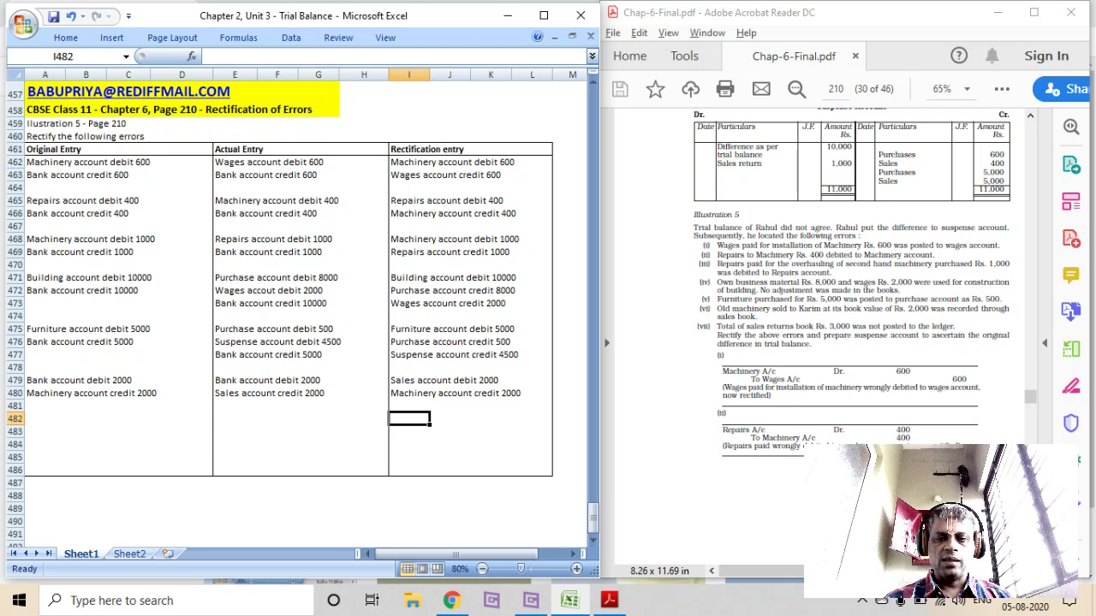
pyautogui.write('Sales RE')
pyautogui.write('tur')
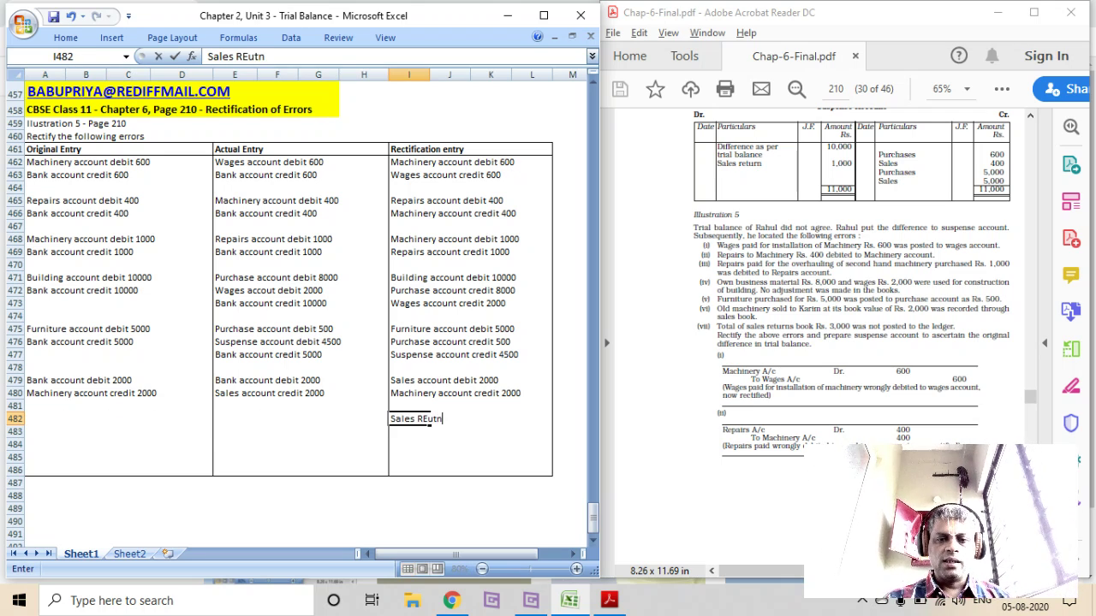
pyautogui.press('BackSpace')
pyautogui.press('BackSpace')
pyautogui.press('BackSpace')
pyautogui.press('BackSpace')
pyautogui.write('eturn account debit')
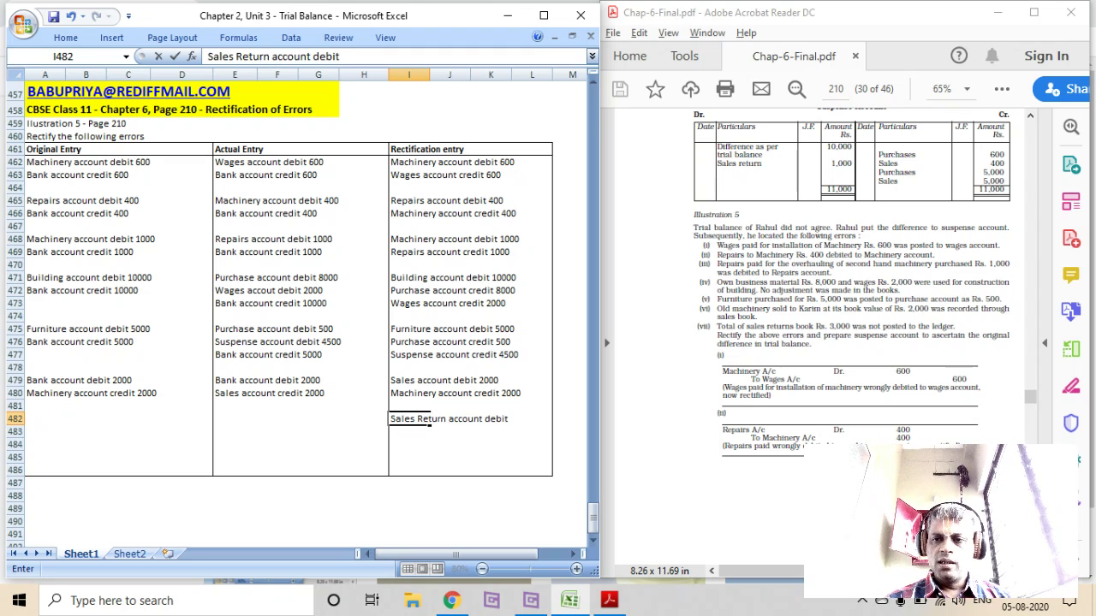
pyautogui.write(' 3000')
pyautogui.press('Return')
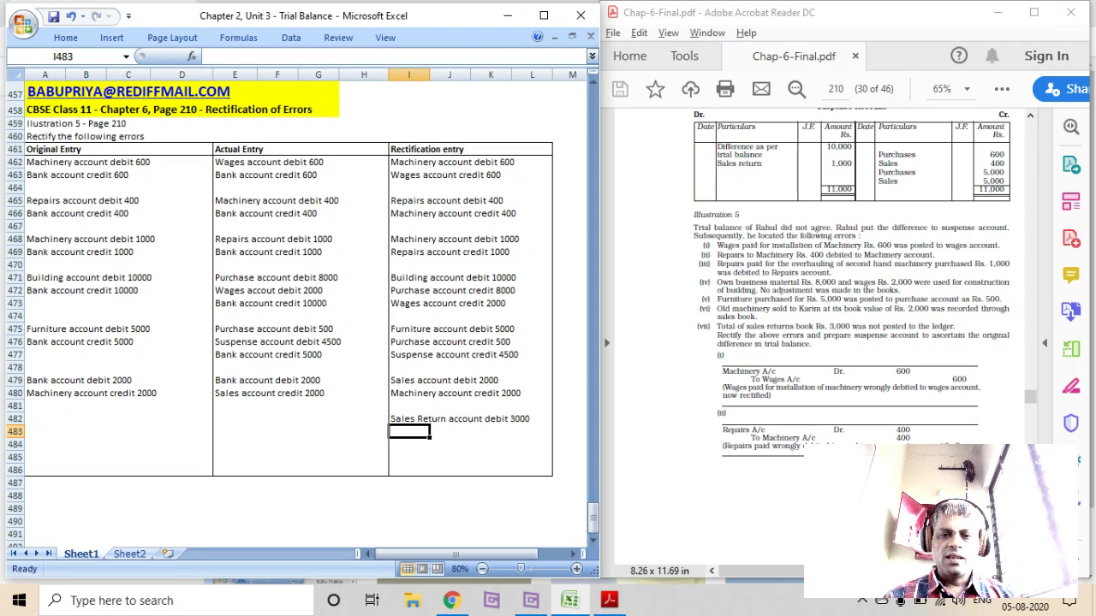
# Complete the seventh error's rectification entry with "Suspense account credit 3000" in I483
pyautogui.write('Suspense ac')
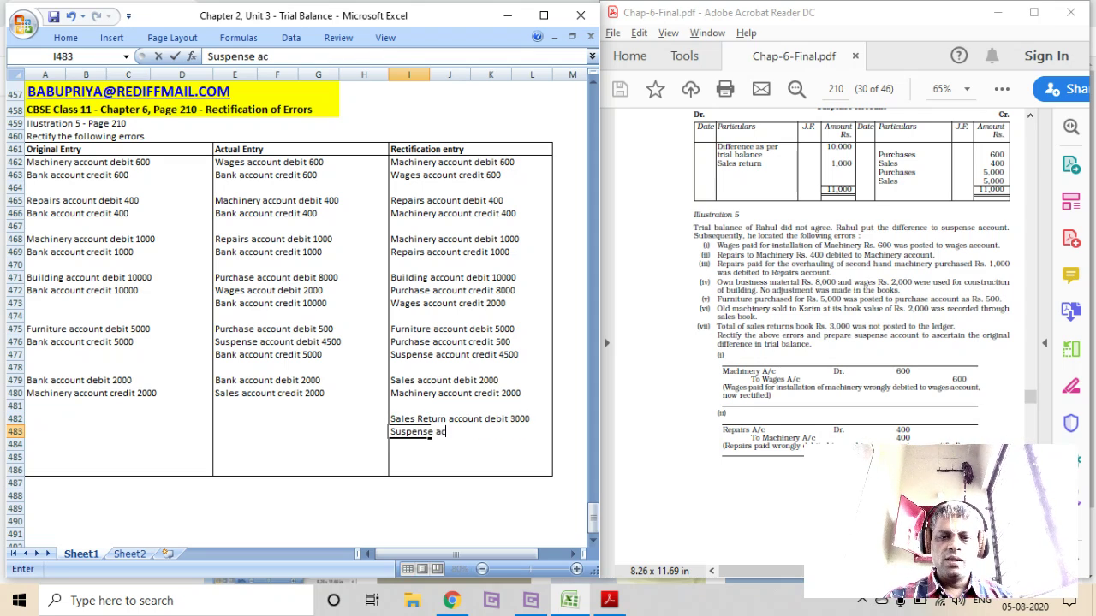
pyautogui.write('count credit')
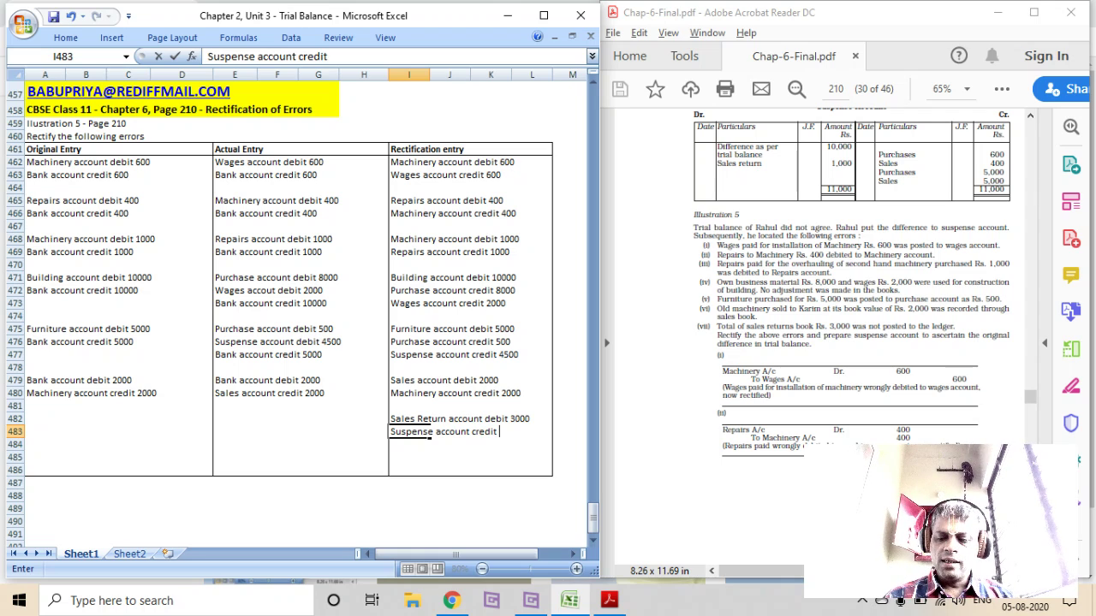
pyautogui.write(' 3000')
pyautogui.press('Return')
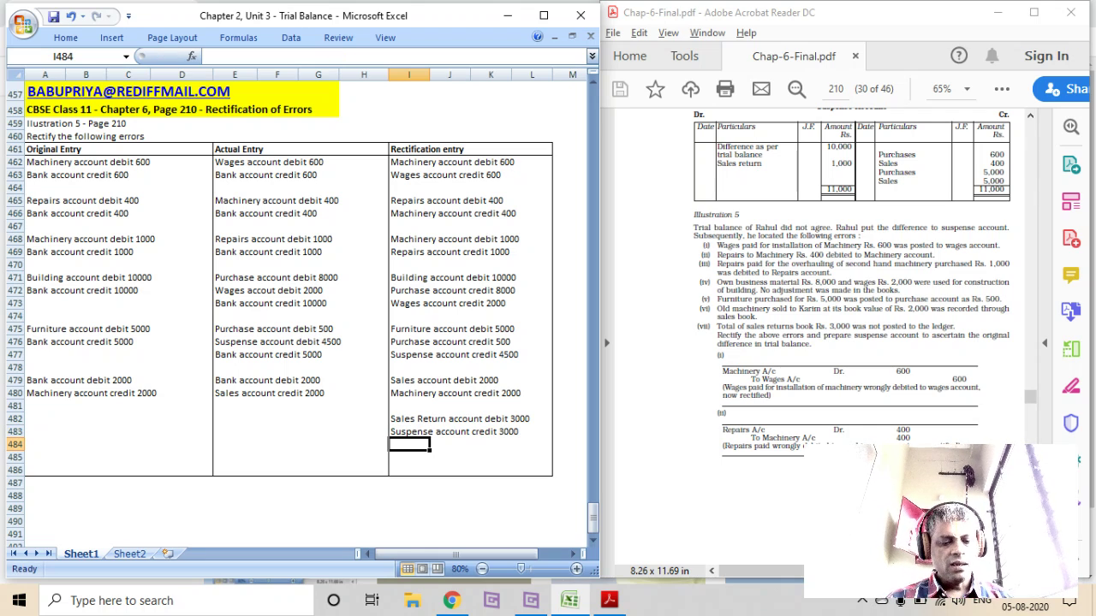
# Delete two surplus empty rows, 484 and 485, beneath the last rectification entry
pyautogui.press('Left')
pyautogui.press('Left')
pyautogui.press('Left')
pyautogui.press('Left')
pyautogui.press('Left')
pyautogui.press('Left')
pyautogui.press('Left')
pyautogui.press('Left')
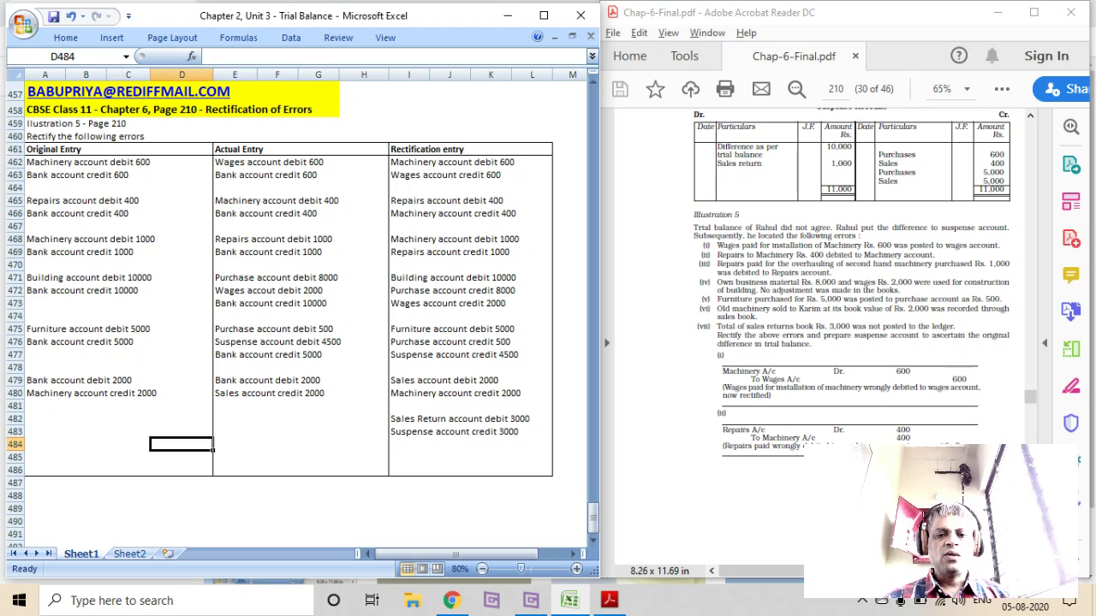
pyautogui.hotkey('shift', 'Down')
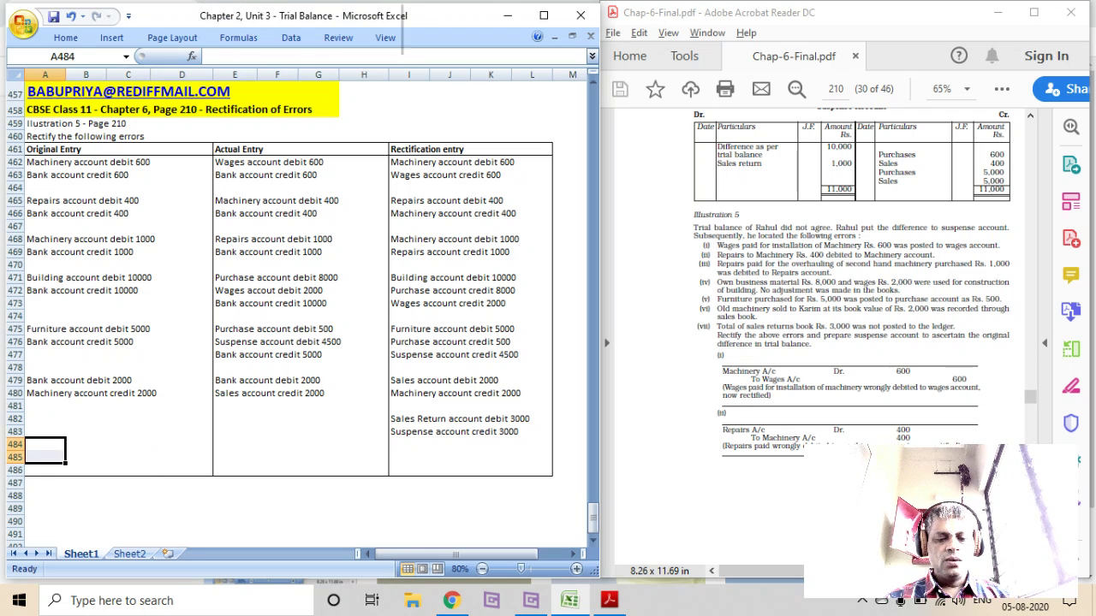
pyautogui.hotkey('ctrl', '-')
pyautogui.press('Down')
pyautogui.press('Return')
# Copy the previous illustration's "Ledger for Suspense account" table in A444:H453
pyautogui.press('Up')
pyautogui.press('Up')
pyautogui.press('Up')
pyautogui.press('Up')
pyautogui.press('Up')
pyautogui.press('Up')
pyautogui.press('Up')
pyautogui.press('Up')
pyautogui.press('Up')
pyautogui.press('Up')
pyautogui.press('Up')
pyautogui.press('Up')
pyautogui.press('Up')
pyautogui.press('Up')
pyautogui.press('Up')
pyautogui.press('Up')
pyautogui.press('Up')
pyautogui.press('Up')
pyautogui.press('Up')
pyautogui.press('Up')
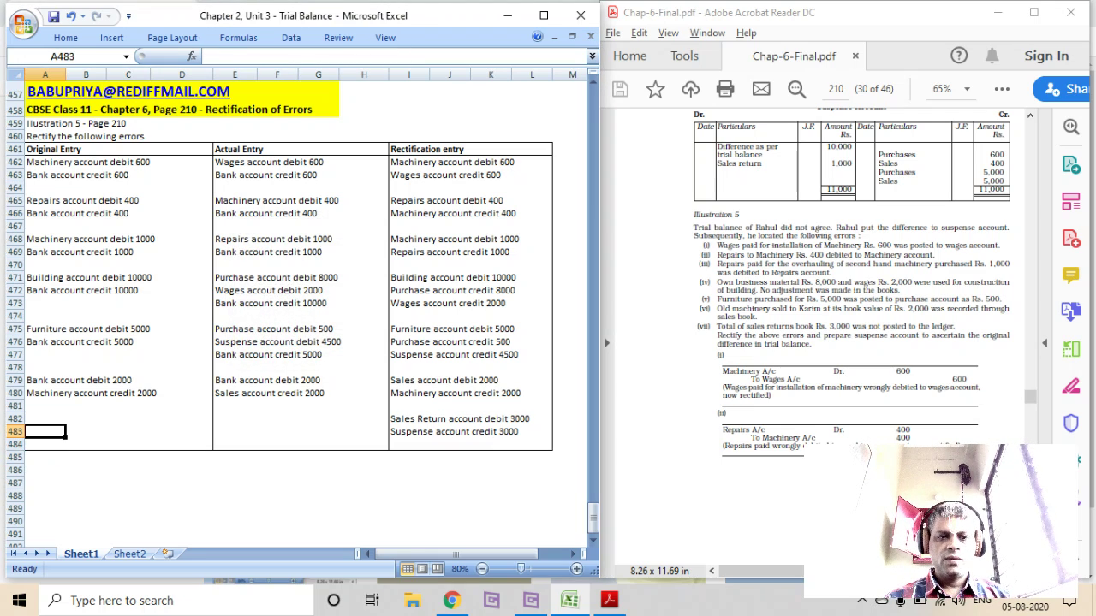
pyautogui.press('Up')
pyautogui.press('Up')
pyautogui.press('Up')
pyautogui.press('Up')
pyautogui.press('Up')
pyautogui.press('Up')
pyautogui.press('Up')
pyautogui.press('Up')
pyautogui.press('Up')
pyautogui.press('Up')
pyautogui.press('Up')
pyautogui.press('Up')
pyautogui.press('Up')
pyautogui.press('Up')
pyautogui.press('Up')
pyautogui.press('Up')
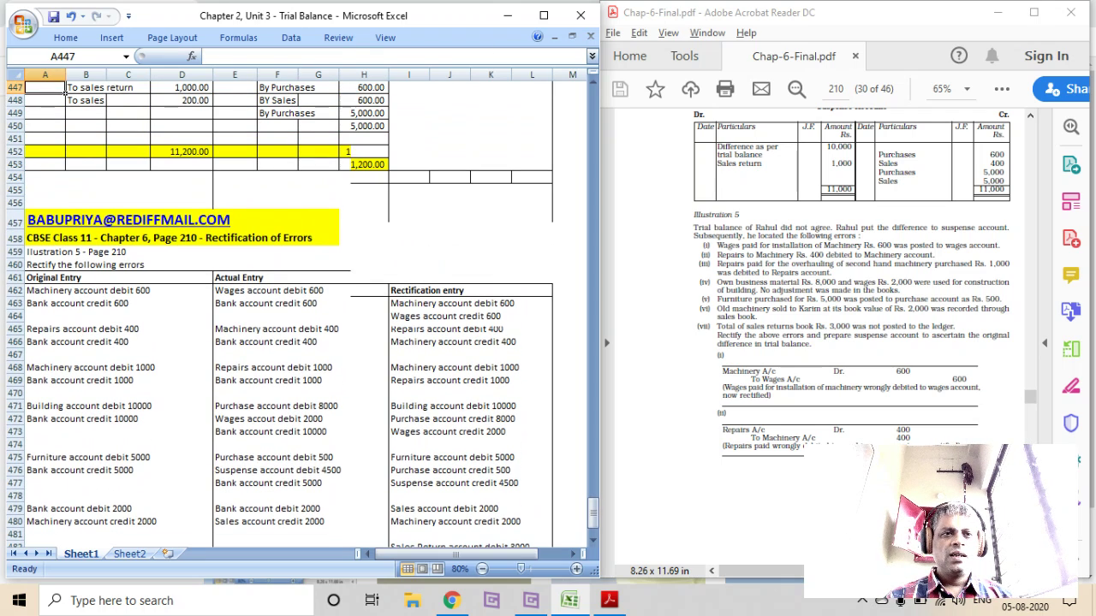
pyautogui.hotkey('shift', 'Down')
pyautogui.hotkey('shift', 'Down')
pyautogui.hotkey('shift', 'Down')
pyautogui.hotkey('shift', 'Down')
pyautogui.hotkey('shift', 'Down')
pyautogui.hotkey('shift', 'Down')
pyautogui.hotkey('shift', 'Down')
pyautogui.hotkey('shift', 'Down')
pyautogui.hotkey('shift', 'Down')
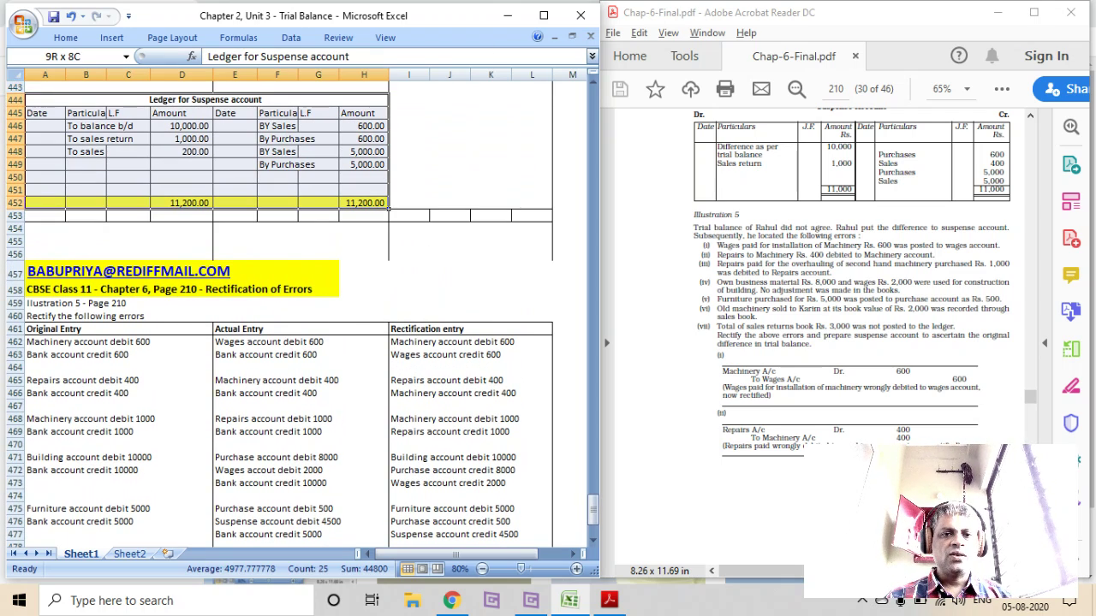
pyautogui.hotkey('ctrl', 'c')
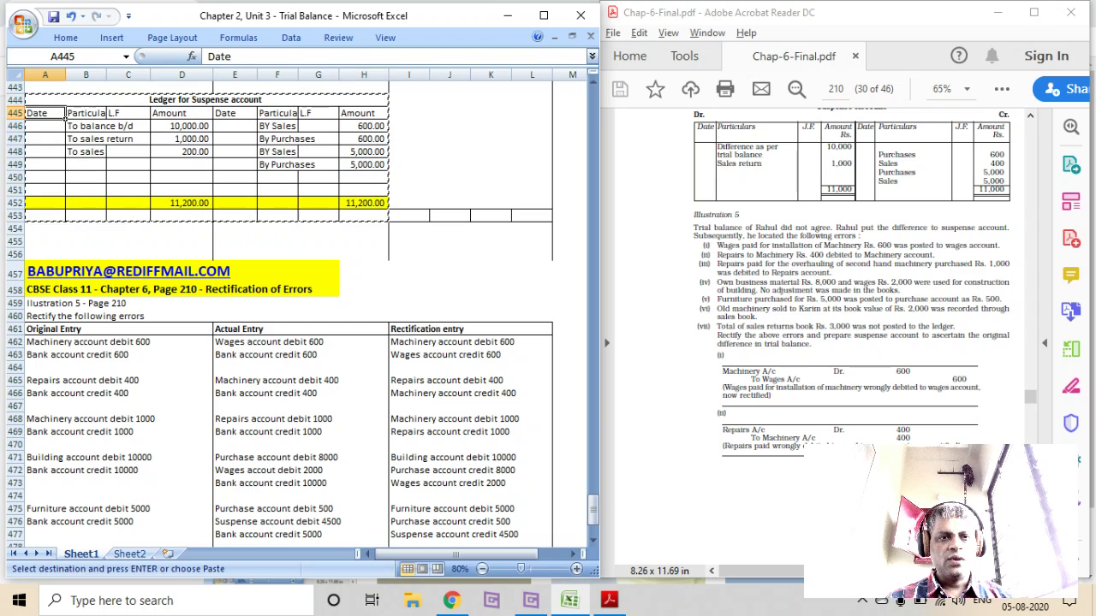
# Paste the copied suspense account ledger below the Illustration 5 table, starting at A486
pyautogui.press('Down')
pyautogui.press('Down')
pyautogui.press('Down')
pyautogui.press('Down')
pyautogui.press('Down')
pyautogui.press('Down')
pyautogui.press('Down')
pyautogui.press('Down')
pyautogui.press('Down')
pyautogui.press('Down')
pyautogui.press('Down')
pyautogui.press('Down')
pyautogui.press('Down')
pyautogui.press('Down')
pyautogui.press('Down')
pyautogui.press('Down')
pyautogui.press('Down')
pyautogui.press('Down')
pyautogui.press('Down')
pyautogui.press('Down')
pyautogui.press('Down')
pyautogui.press('Down')
pyautogui.press('Down')
pyautogui.press('Down')
pyautogui.press('Down')
pyautogui.press('Down')
pyautogui.press('Down')
pyautogui.press('Down')
pyautogui.press('Down')
pyautogui.press('Down')
pyautogui.press('Down')
pyautogui.press('Down')
pyautogui.press('Down')
pyautogui.press('Down')
pyautogui.press('Down')
pyautogui.press('Down')
pyautogui.press('Down')
pyautogui.press('Down')
pyautogui.press('Down')
pyautogui.press('Down')
pyautogui.press('Up')
pyautogui.press('Up')
pyautogui.press('Up')
pyautogui.press('Up')
pyautogui.press('Up')
pyautogui.press('Up')
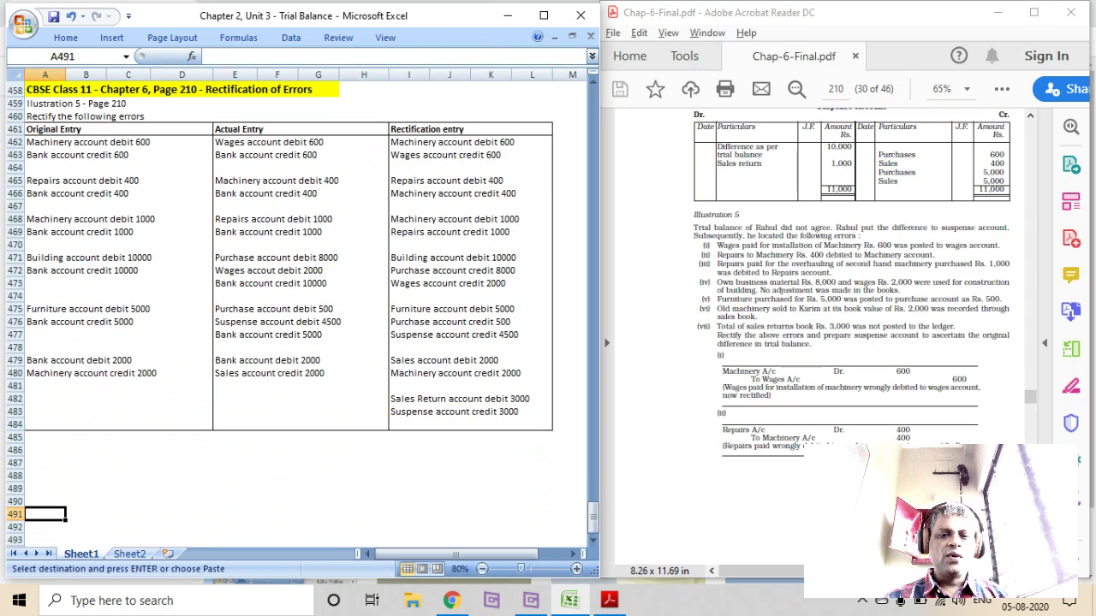
pyautogui.press('Return')
# Clear the "To balance b/d" line and its amount from B488:D488 in the pasted ledger
pyautogui.press('Down')
pyautogui.press('Down')
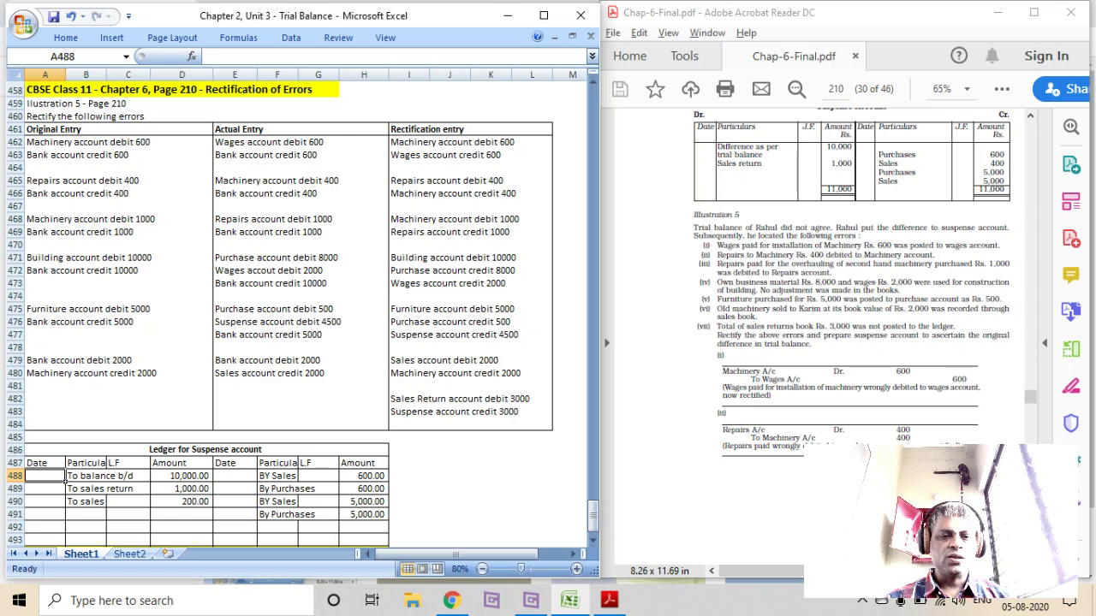
pyautogui.press('Right')
pyautogui.hotkey('shift', 'Right')
pyautogui.hotkey('shift', 'Right')
pyautogui.press('Delete')
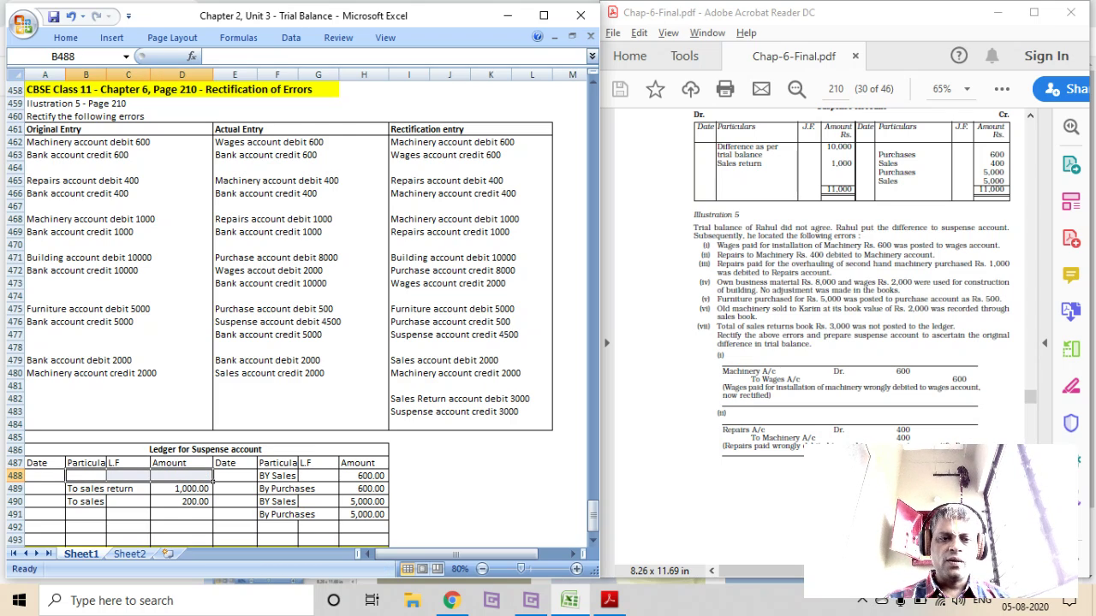
# Clear the old debit and credit postings in B489:H490 of the pasted ledger
pyautogui.press('Down')
pyautogui.hotkey('shift', 'Down')
pyautogui.hotkey('shift', 'Right')
pyautogui.hotkey('shift', 'Right')
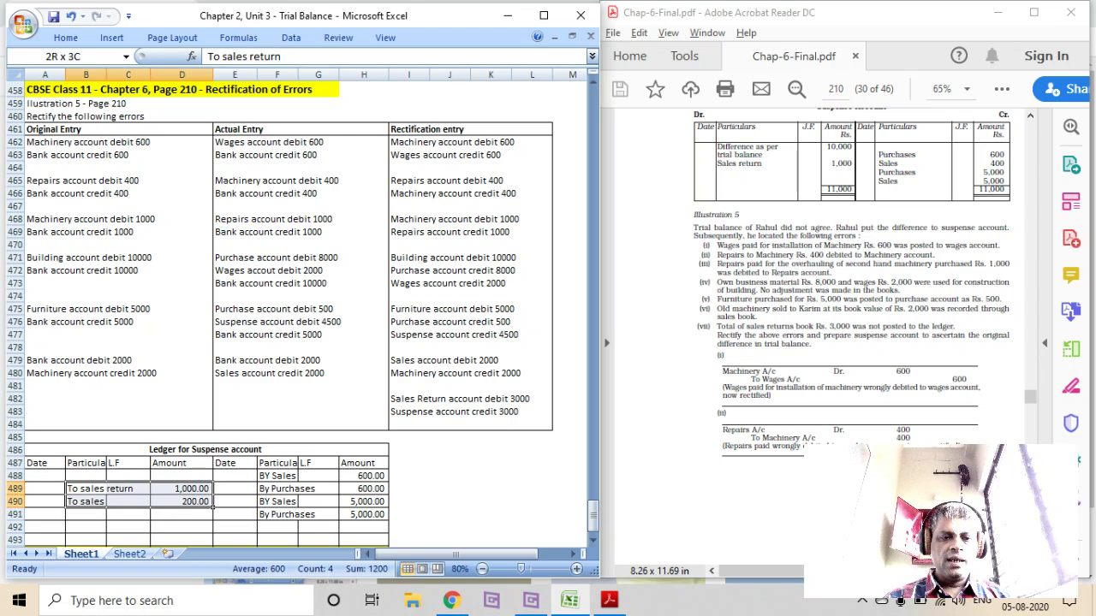
pyautogui.hotkey('shift', 'Right')
pyautogui.hotkey('shift', 'Right')
pyautogui.hotkey('shift', 'Right')
pyautogui.hotkey('shift', 'Right')
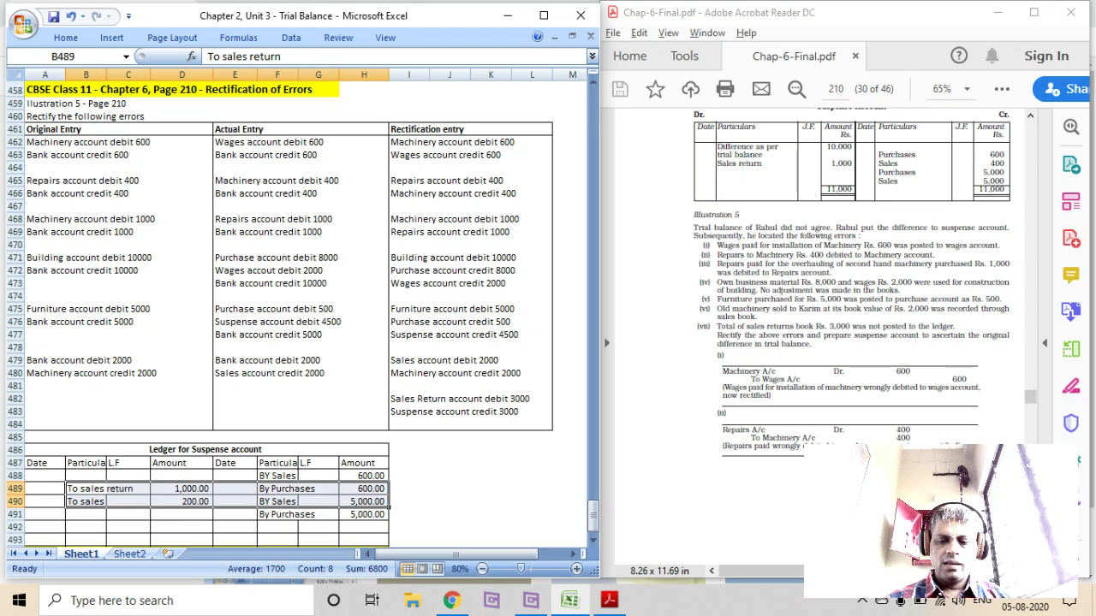
pyautogui.press('Delete')
# Clear the remaining "BY Sales" and "By Purchases" postings on the ledger's credit side in rows 488 to 491
pyautogui.press('Up')
pyautogui.press('Right')
pyautogui.press('Right')
pyautogui.press('Right')
pyautogui.press('Right')
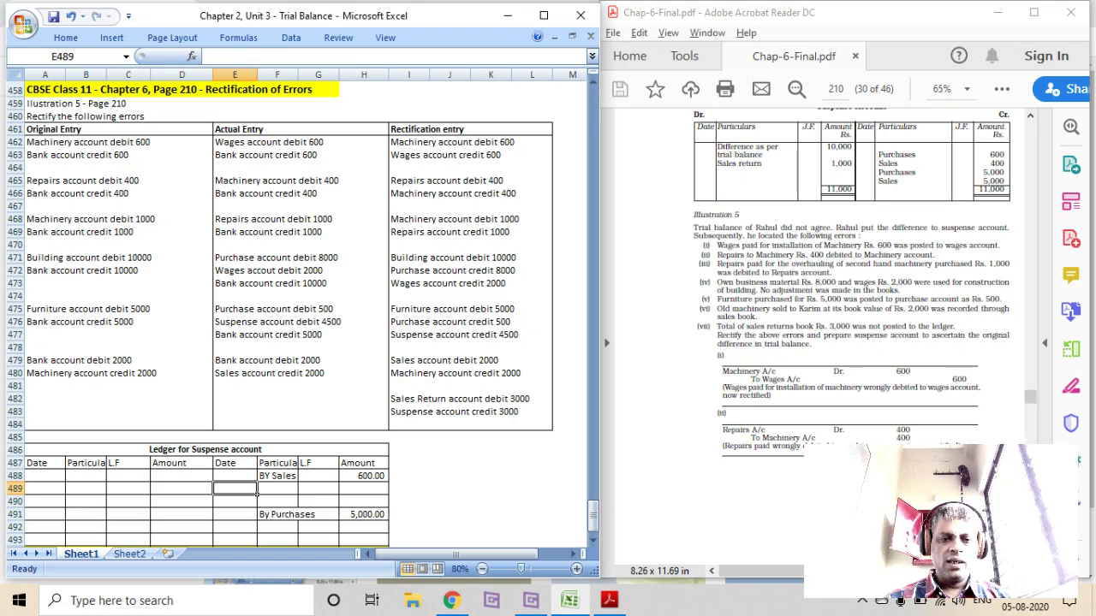
pyautogui.hotkey('shift', 'Right')
pyautogui.hotkey('shift', 'Right')
pyautogui.hotkey('shift', 'Down')
pyautogui.hotkey('shift', 'Down')
pyautogui.hotkey('shift', 'Down')
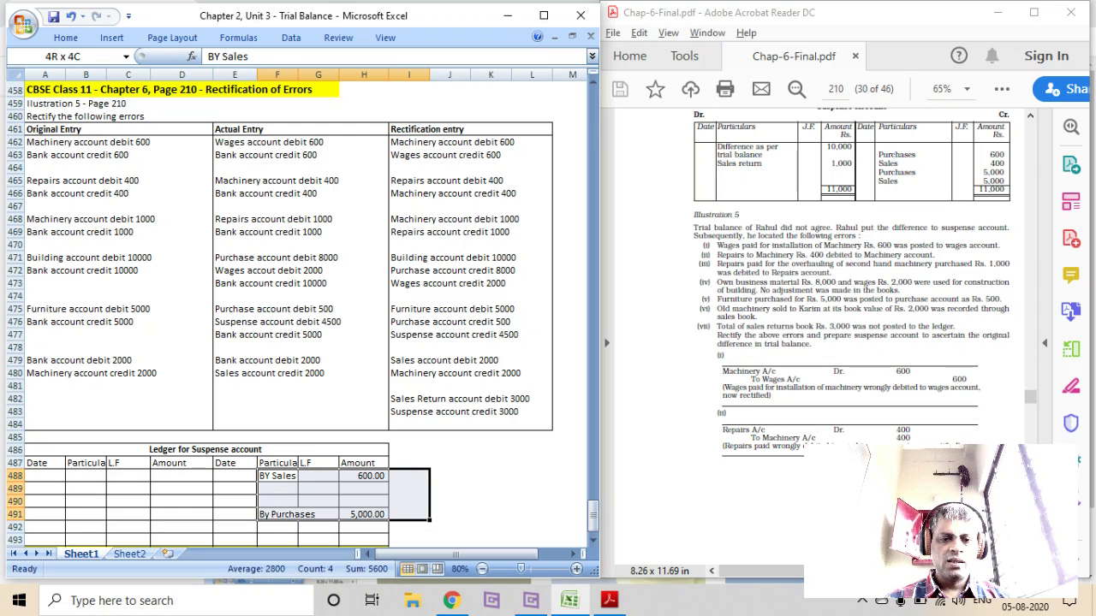
pyautogui.press('Delete')
pyautogui.press('Left')
pyautogui.press('Left')
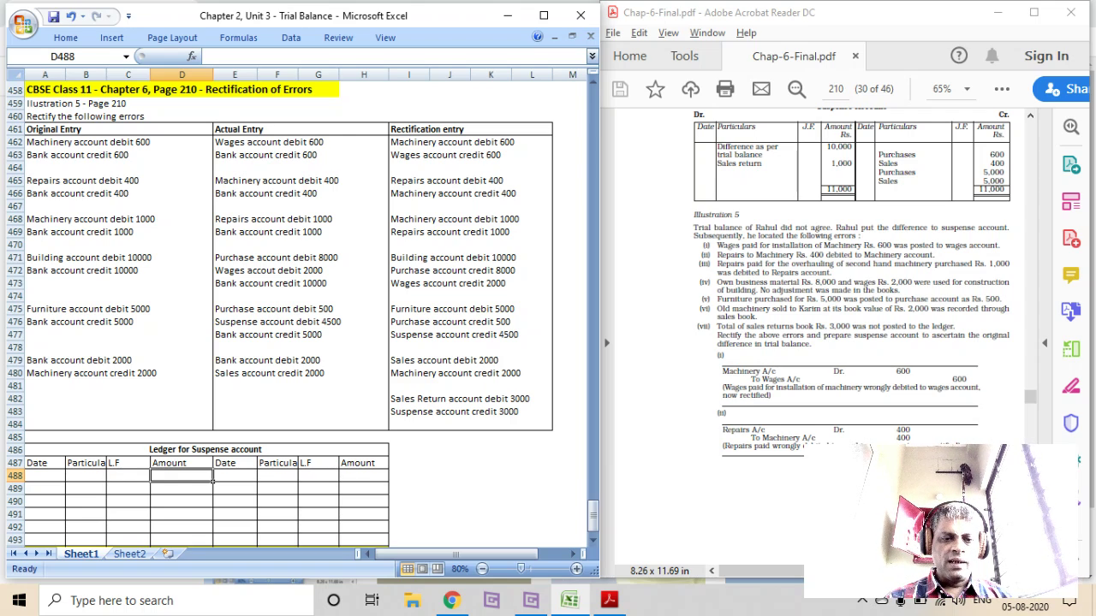
# Enter "By Furniture" in F488 as the first credit-side posting of the suspense account ledger
pyautogui.click(291, 477)
pyautogui.write('B')
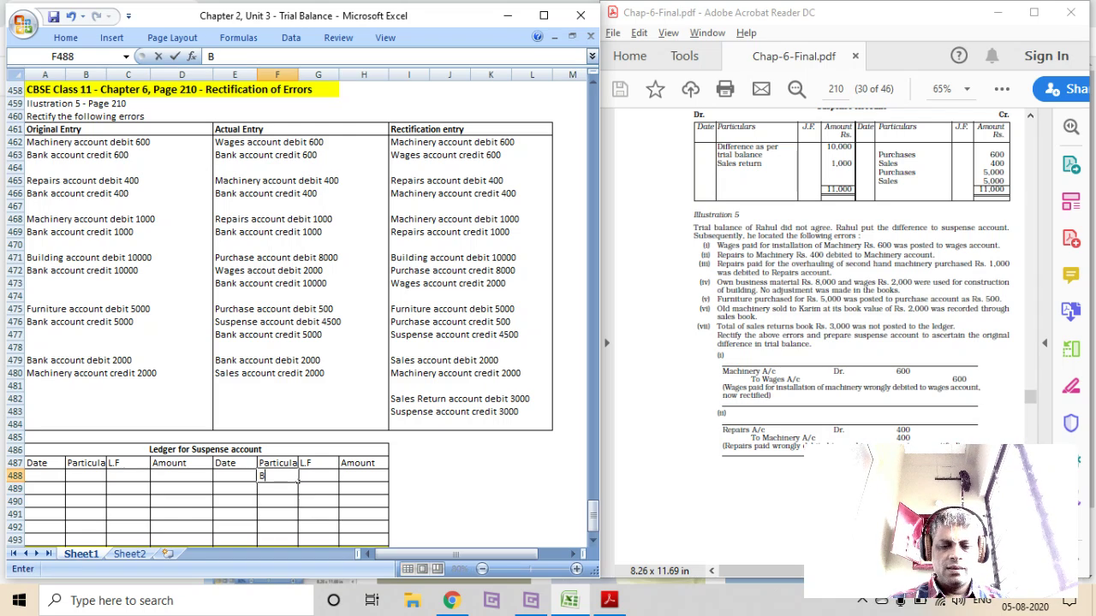
pyautogui.write('y F')
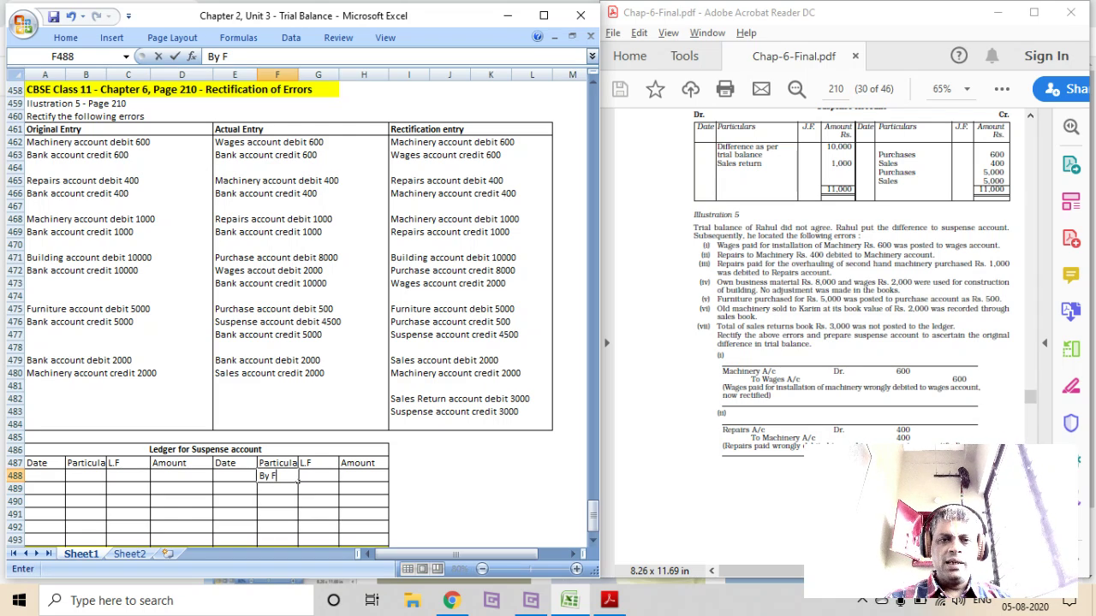
pyautogui.write('urnitu')
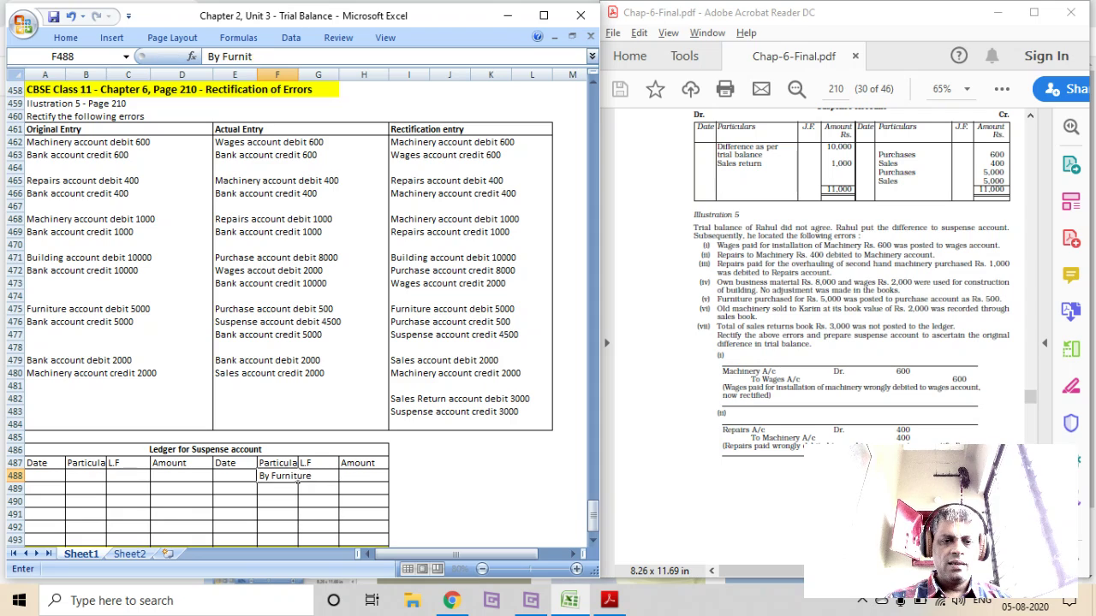
pyautogui.write('re')
pyautogui.press('Return')
pyautogui.write('By O')
pyautogui.press('BackSpace')
pyautogui.press('BackSpace')
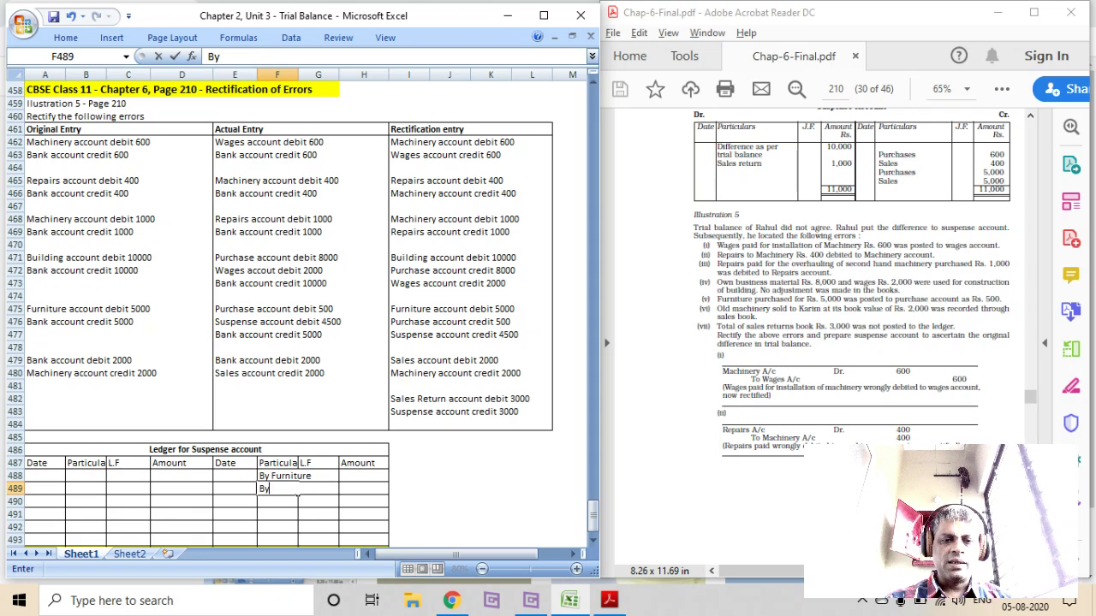
pyautogui.write('Purchase')
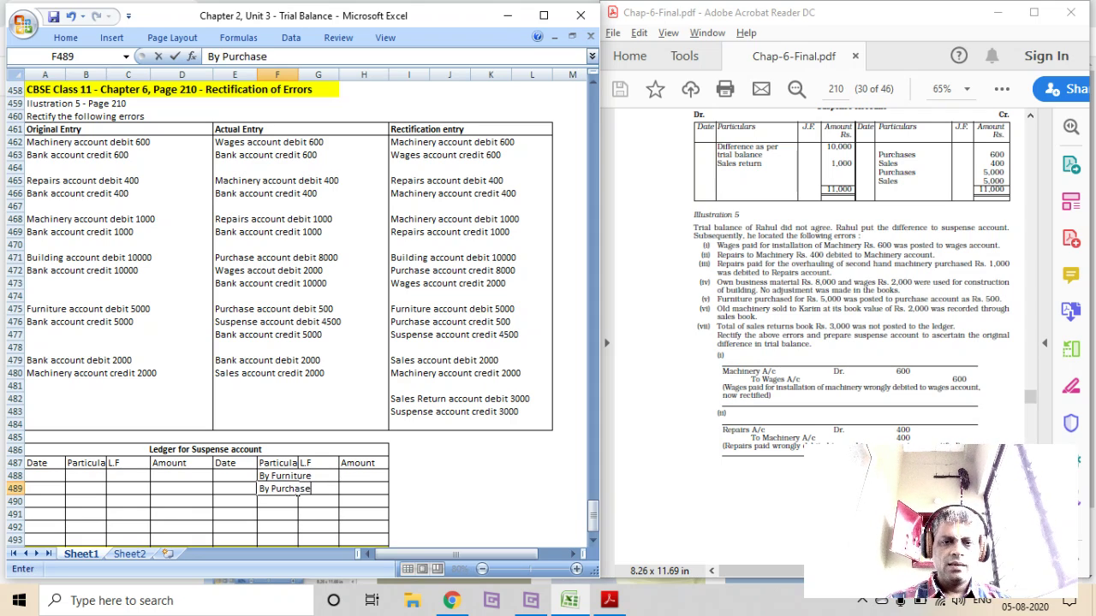
pyautogui.click(297, 476)
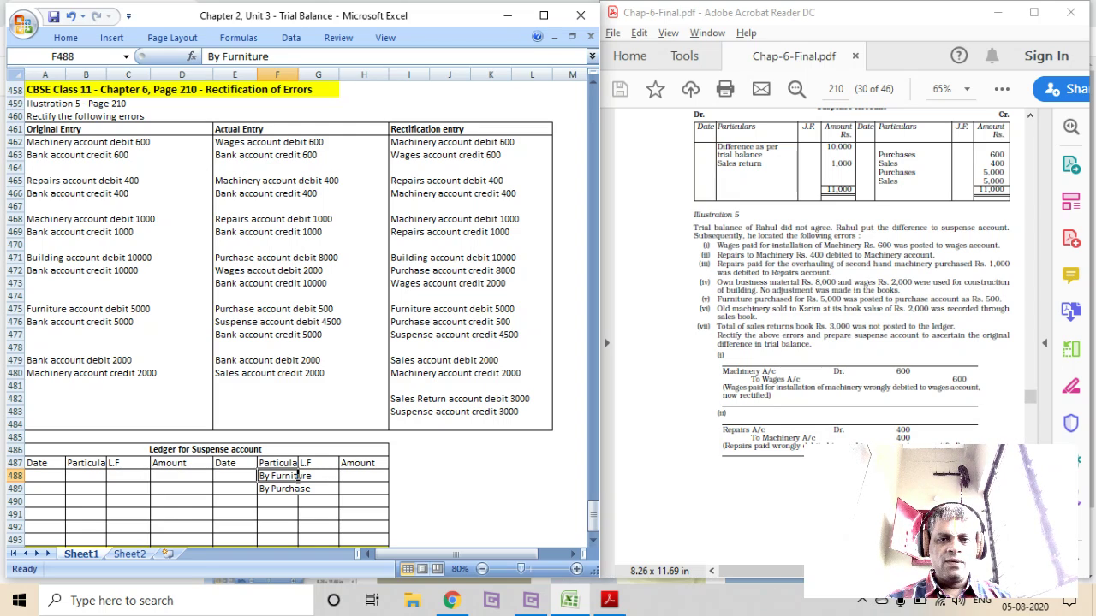
pyautogui.click(298, 491)
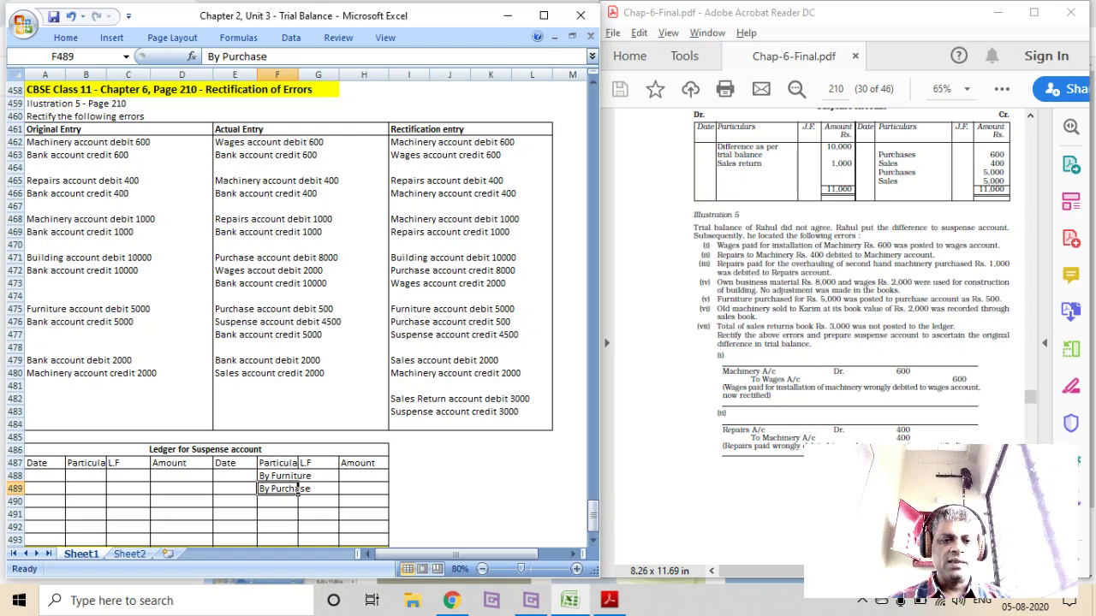
pyautogui.press('Delete')
# Enter the amount 4,500 for the "By Furniture" posting in H488
pyautogui.press('Up')
pyautogui.click(364, 476)
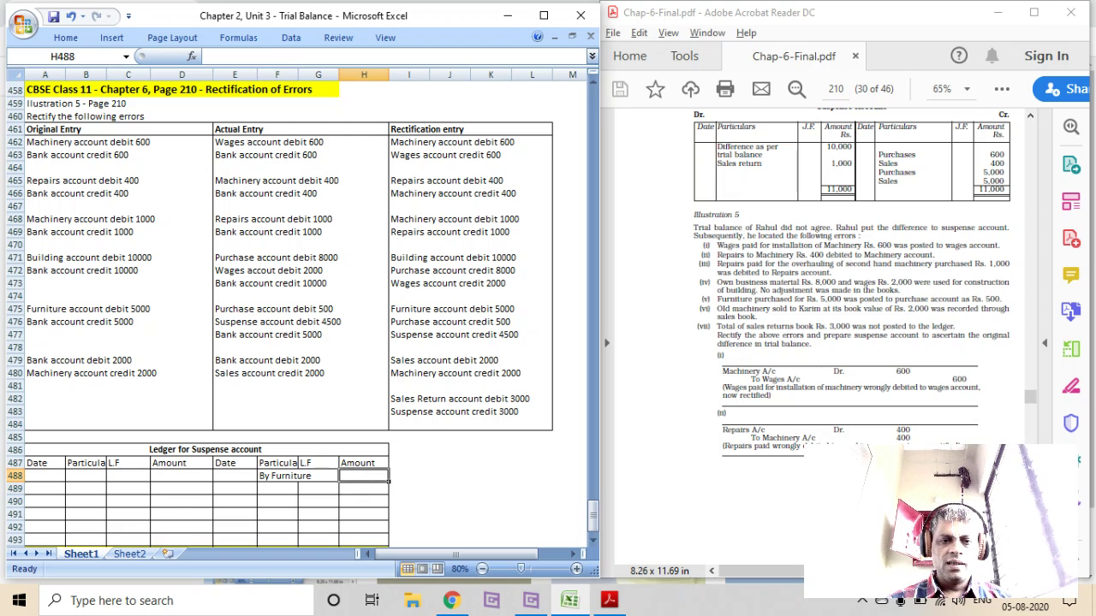
pyautogui.write('45000')
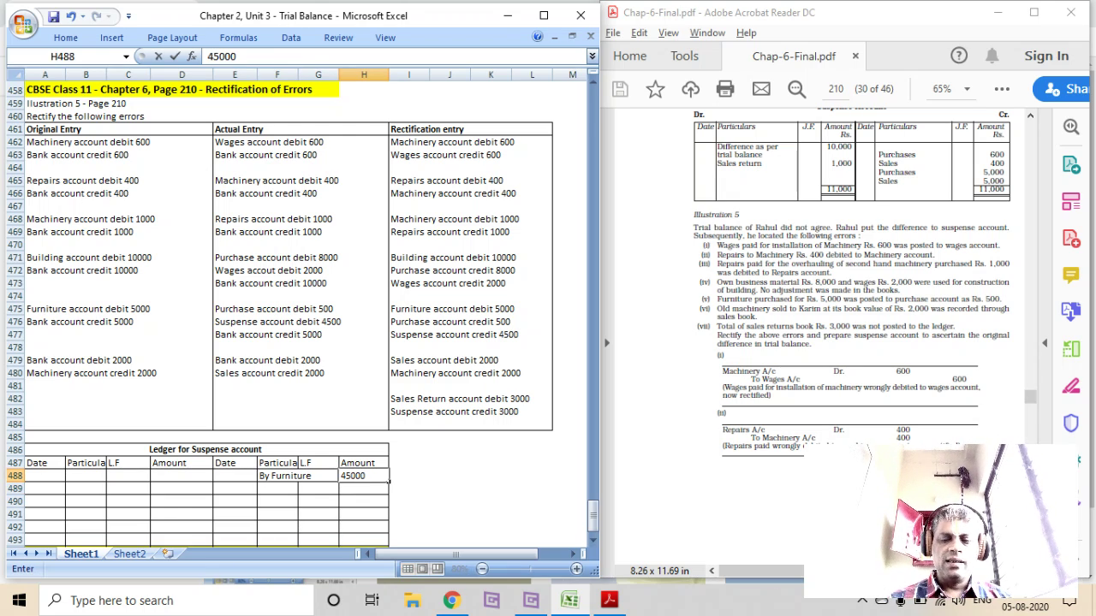
pyautogui.press('Return')
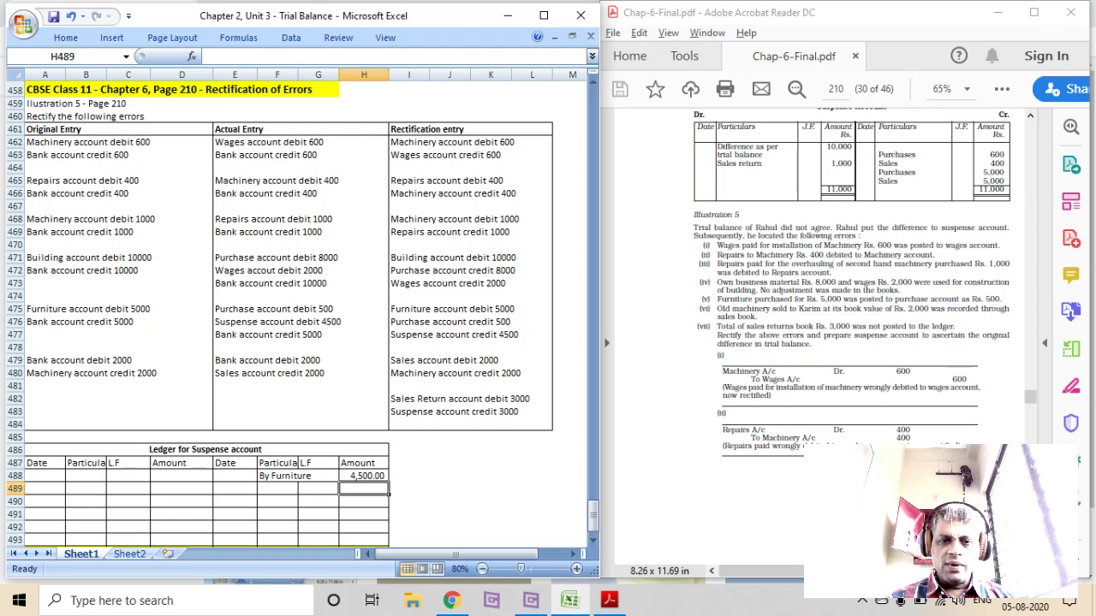
# Post "By Sales Return" in F489 on the ledger's credit side with the amount 3,000 in H489
pyautogui.press('Left')
pyautogui.press('Left')
pyautogui.press('Left')
pyautogui.press('Left')
pyautogui.press('Left')
pyautogui.press('Left')
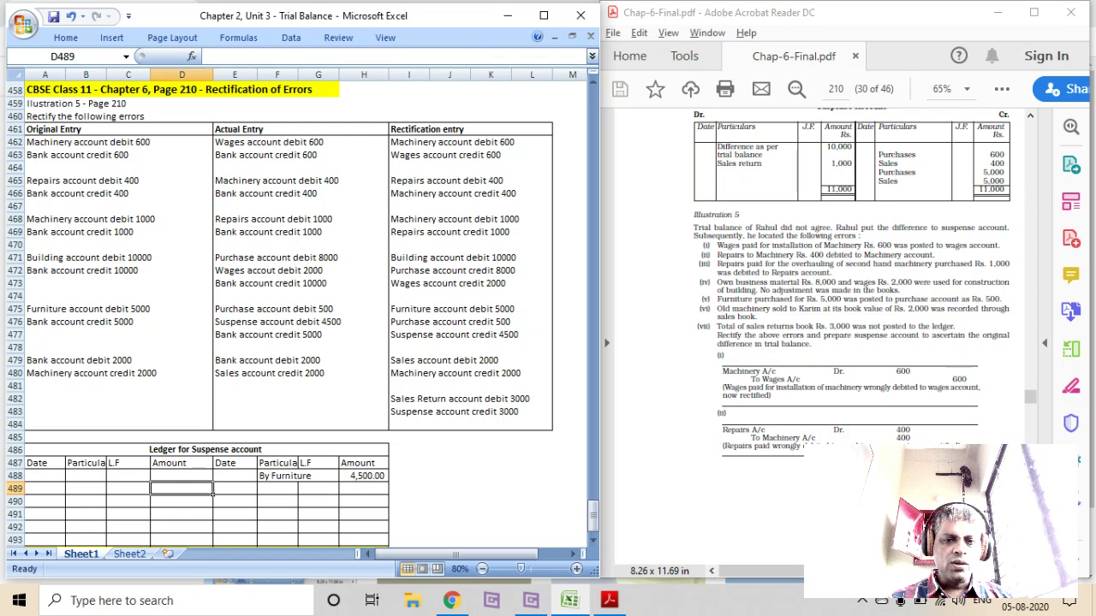
pyautogui.press('Right')
pyautogui.press('Right')
pyautogui.press('Right')
pyautogui.press('Right')
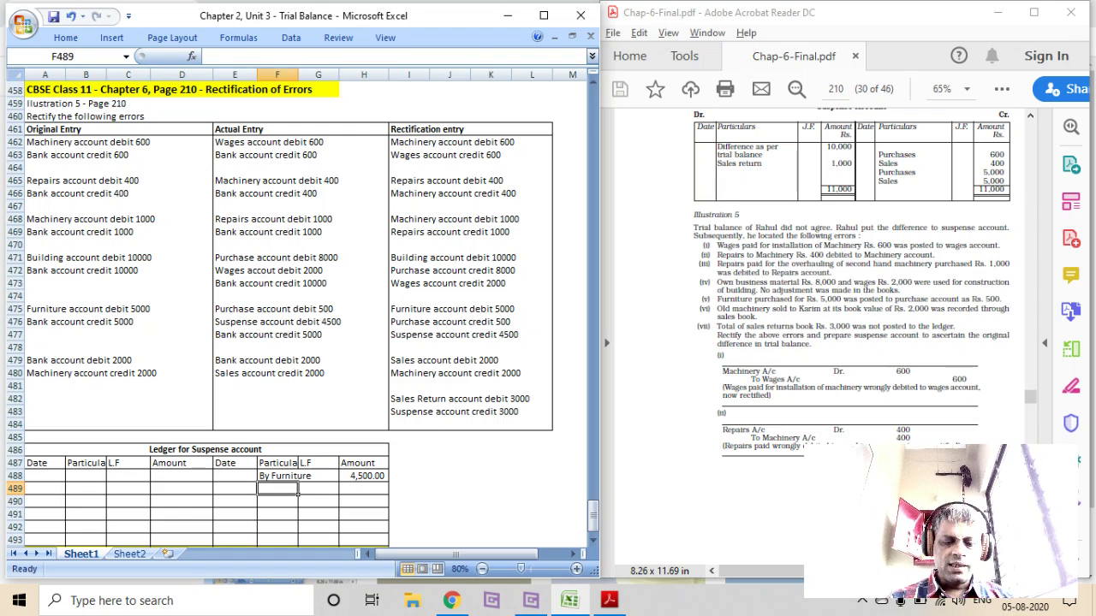
pyautogui.write('By Sales Retu')
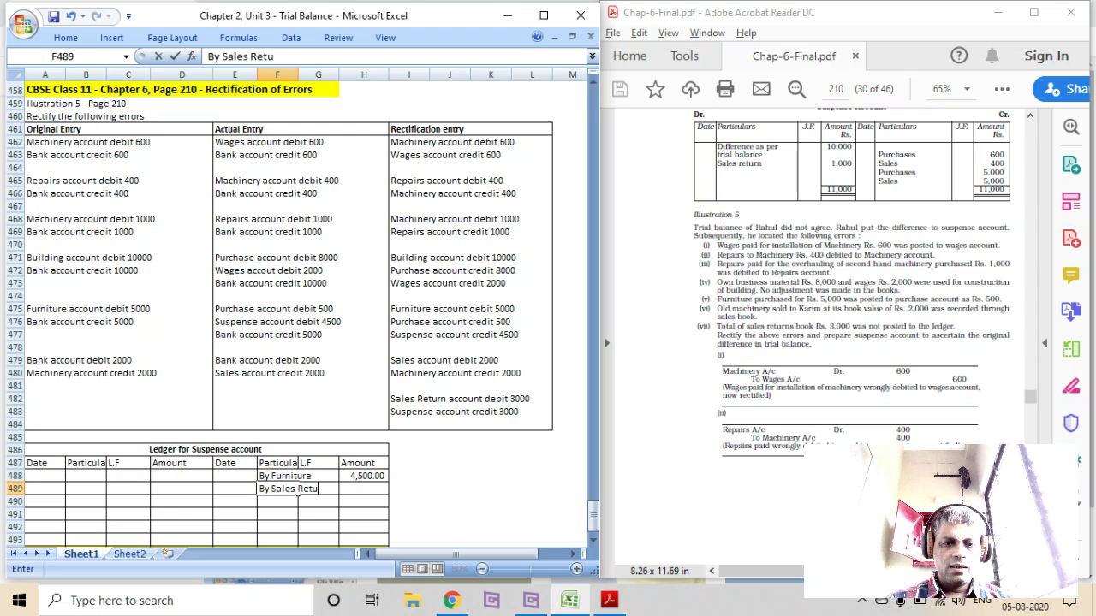
pyautogui.write('rn')
pyautogui.click(388, 493)
pyautogui.write('3')
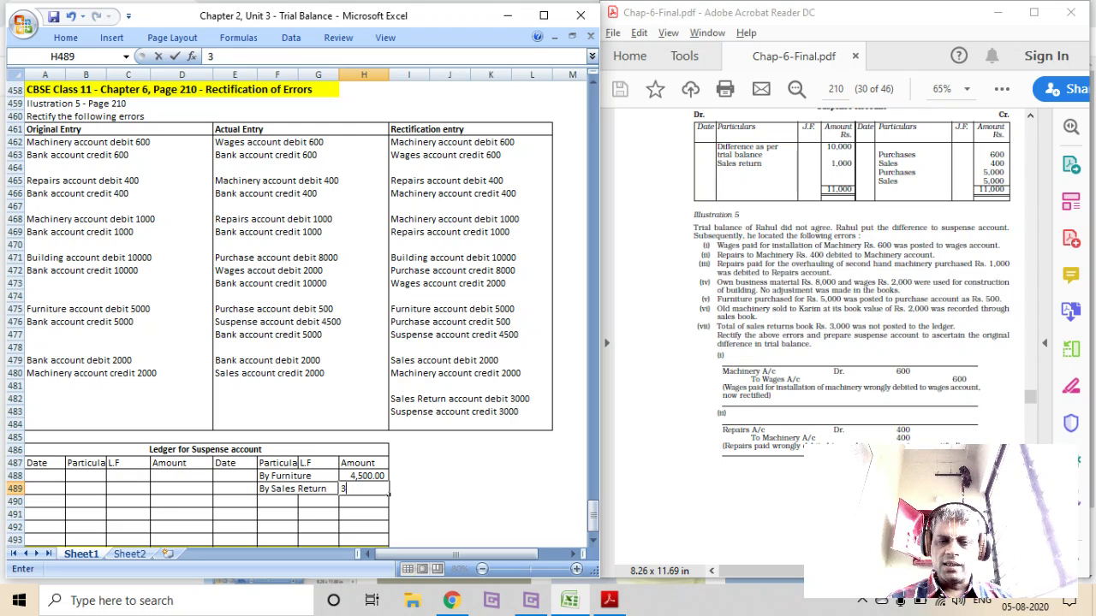
pyautogui.write(',000')
pyautogui.press('Return')
# Check the debit and credit totals in row 494 of the suspense account ledger
pyautogui.press('Down')
pyautogui.press('Down')
pyautogui.press('Down')
pyautogui.press('Down')
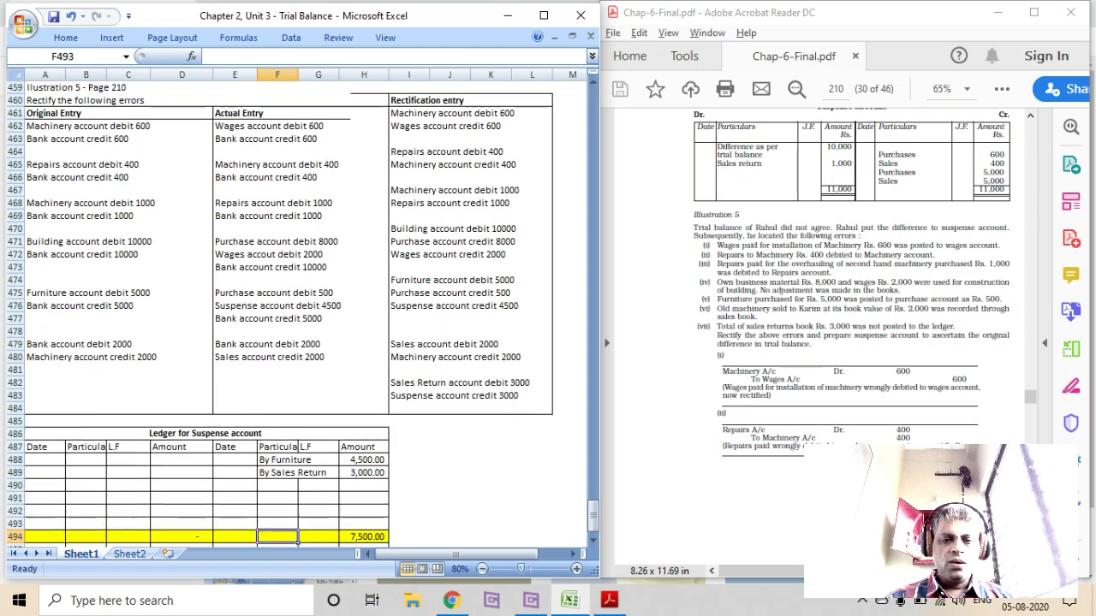
pyautogui.press('Up')
pyautogui.press('Up')
pyautogui.press('Up')
pyautogui.press('Up')
# Post "Suspense account" in B489 and "adjusted in TB" in B490 on the debit side, with the amount 7500 in D490
pyautogui.press('Left')
pyautogui.press('Left')
pyautogui.press('Left')
pyautogui.press('Left')
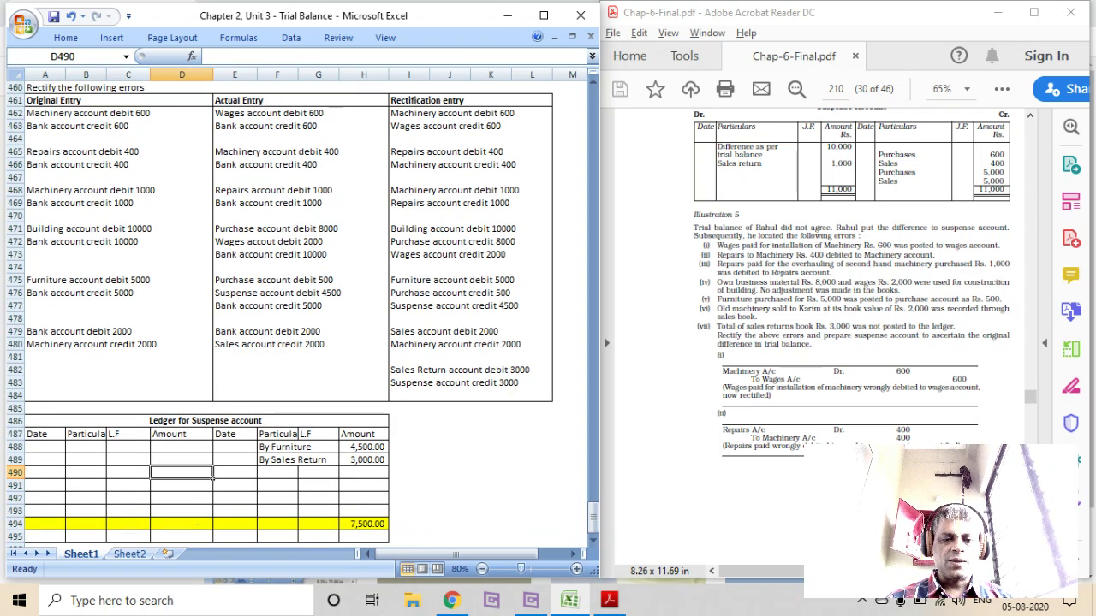
pyautogui.press('Up')
pyautogui.write('Susp')
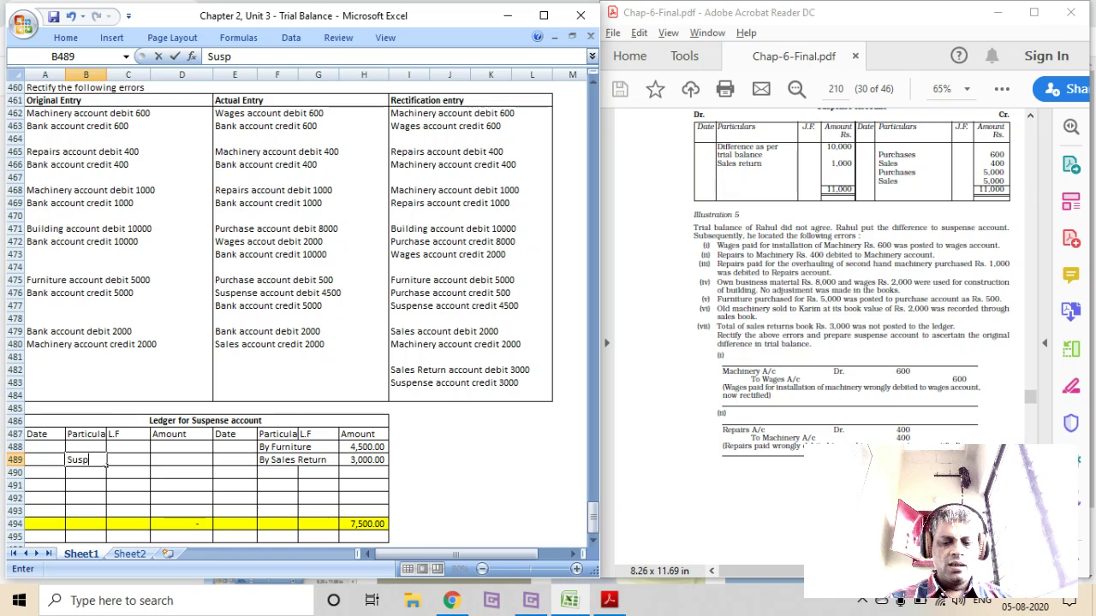
pyautogui.write('ense account')
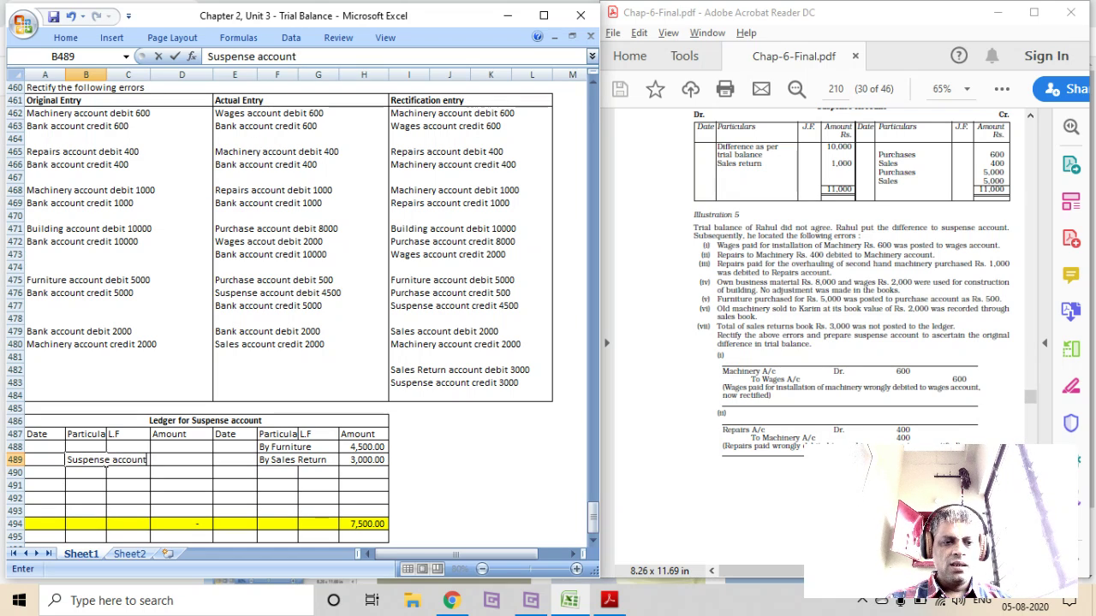
pyautogui.press('Return')
pyautogui.write('adjusted in TB')
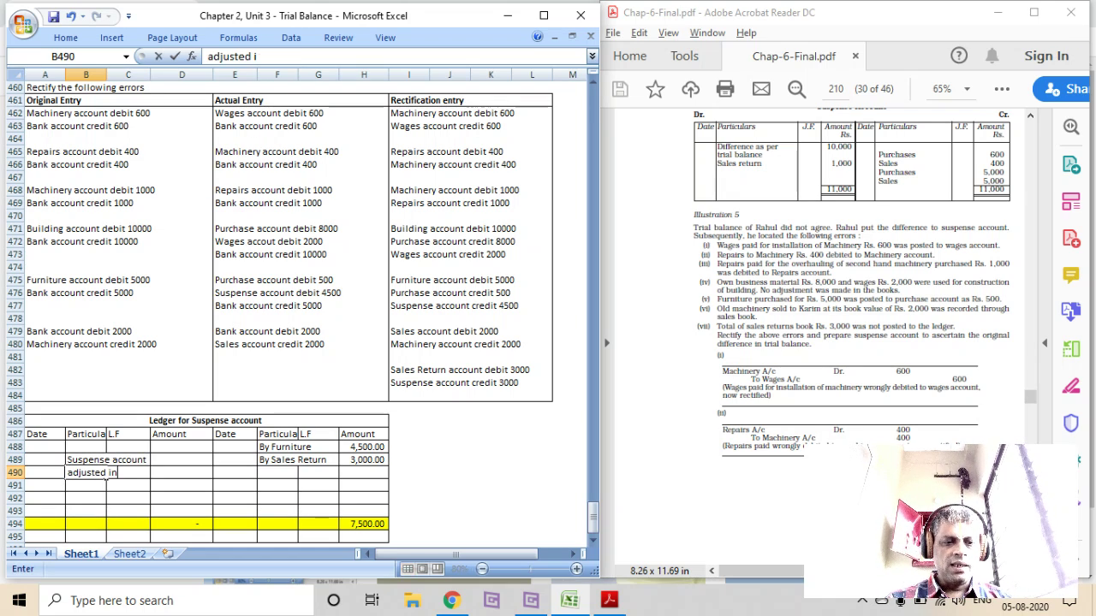
pyautogui.click(181, 473)
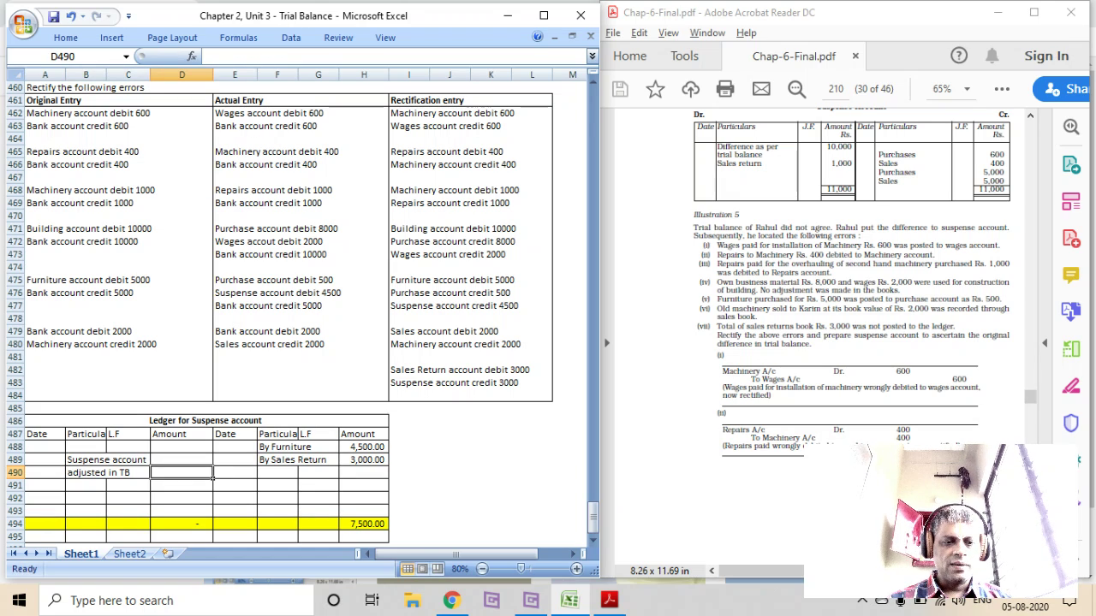
pyautogui.write('7500')
pyautogui.click(101, 485)
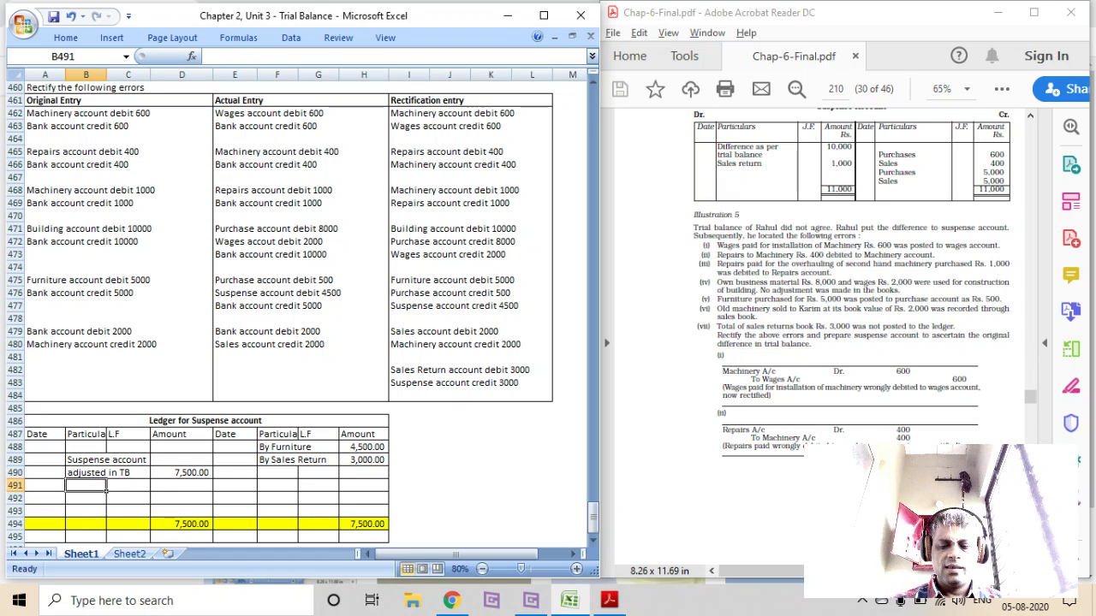
pyautogui.press('Left')
pyautogui.press('Up')
pyautogui.press('Up')
pyautogui.press('Up')
pyautogui.press('Up')
pyautogui.press('Up')
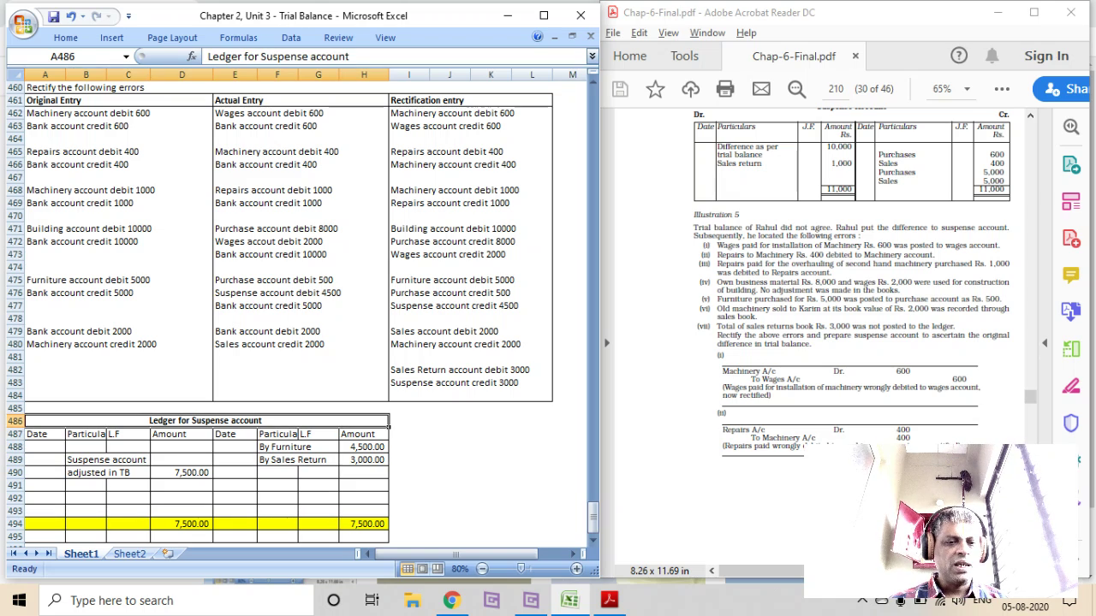